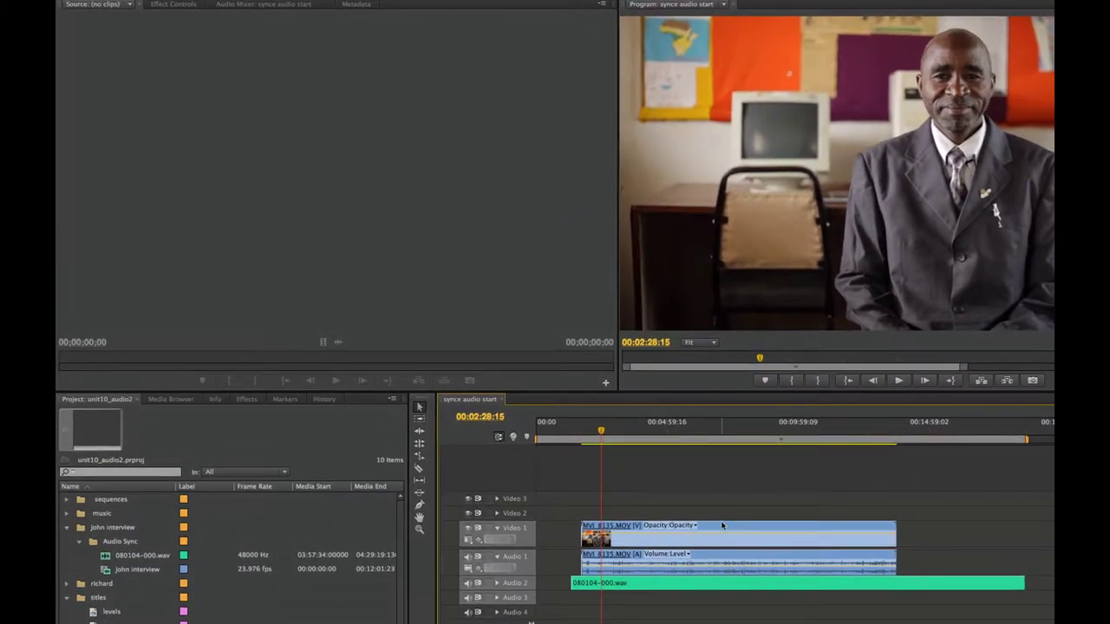
# Load MVI_8135.MOV into the Source monitor and switch its display to Composite Video
pyautogui.doubleClick(648, 494)
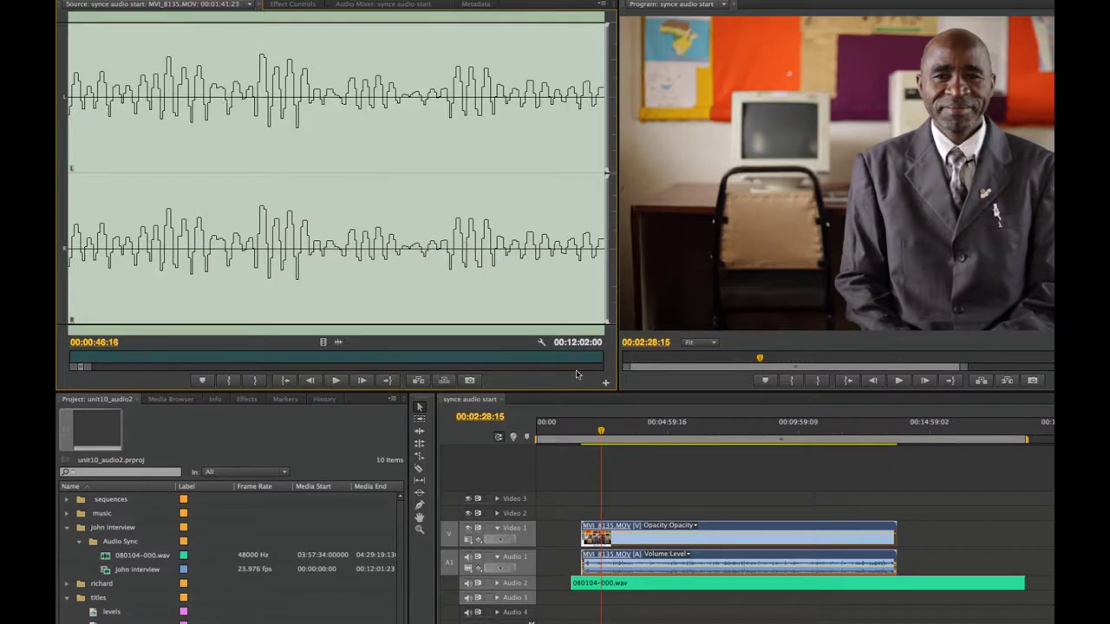
pyautogui.click(544, 345)
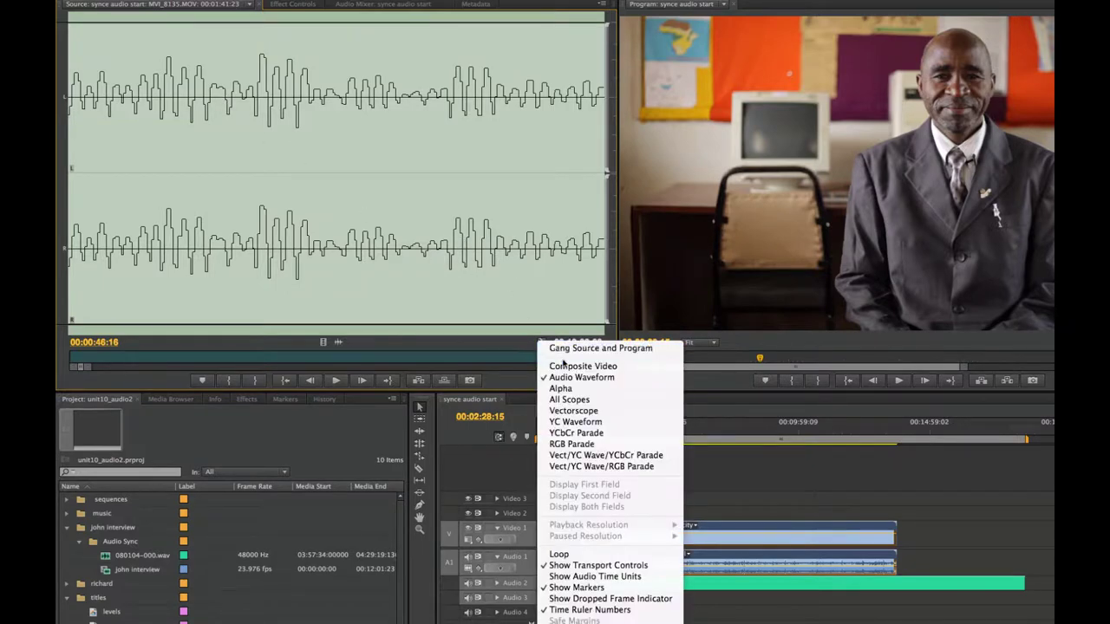
pyautogui.click(598, 367)
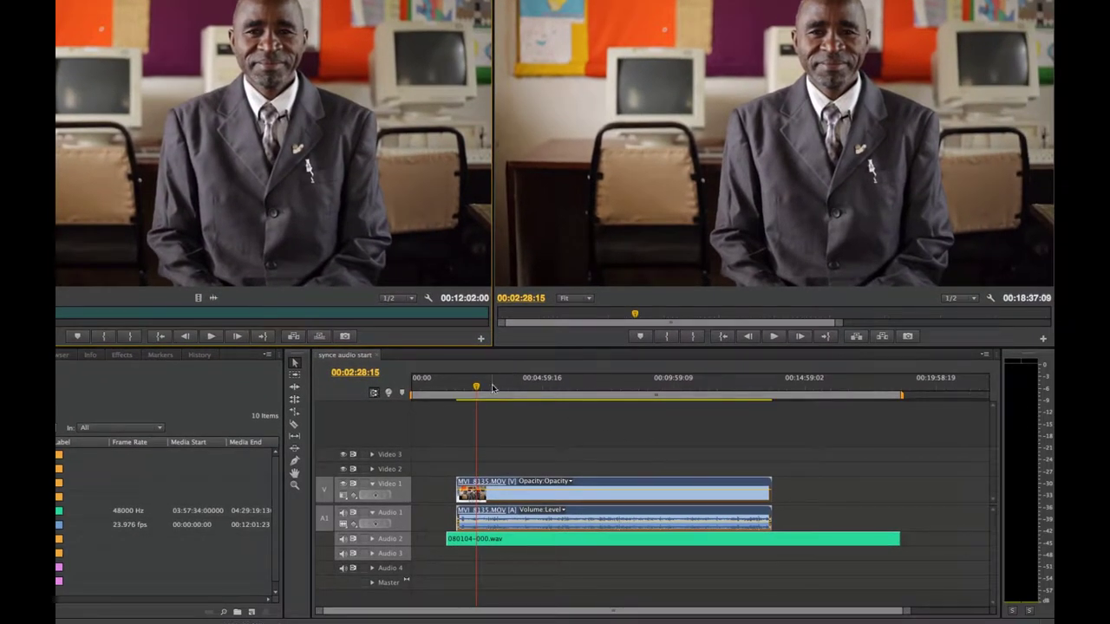
# Scrub the playhead to 00:06:27:00 and select the 080104-000.wav and linked MVI_8135.MOV clips
pyautogui.click(529, 385)
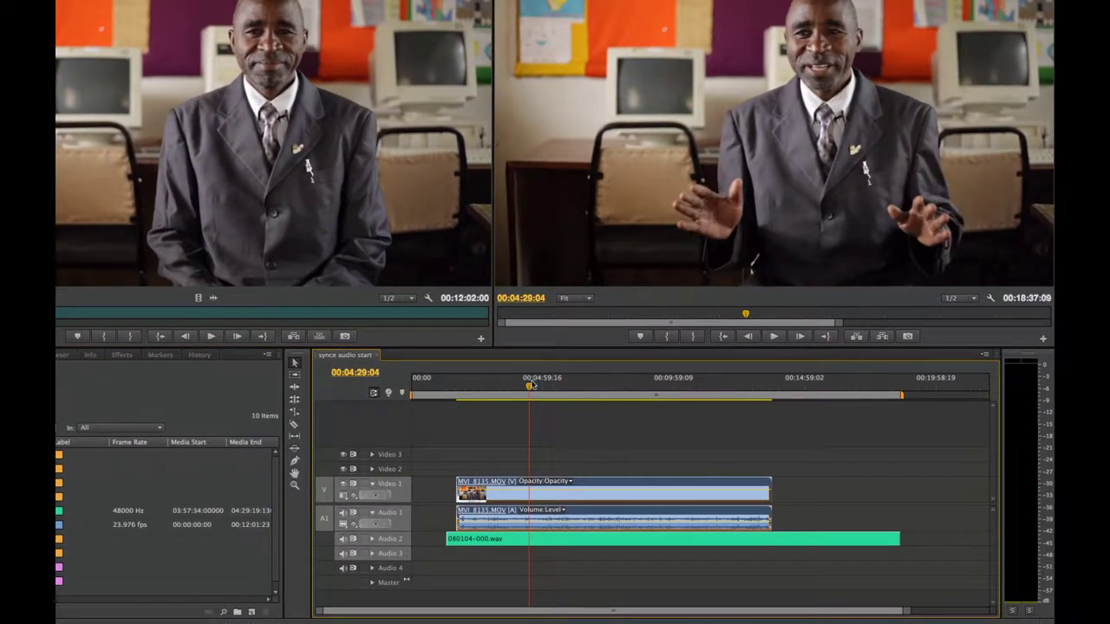
pyautogui.moveTo(530, 385); pyautogui.dragTo(586, 387)
pyautogui.click(579, 398)
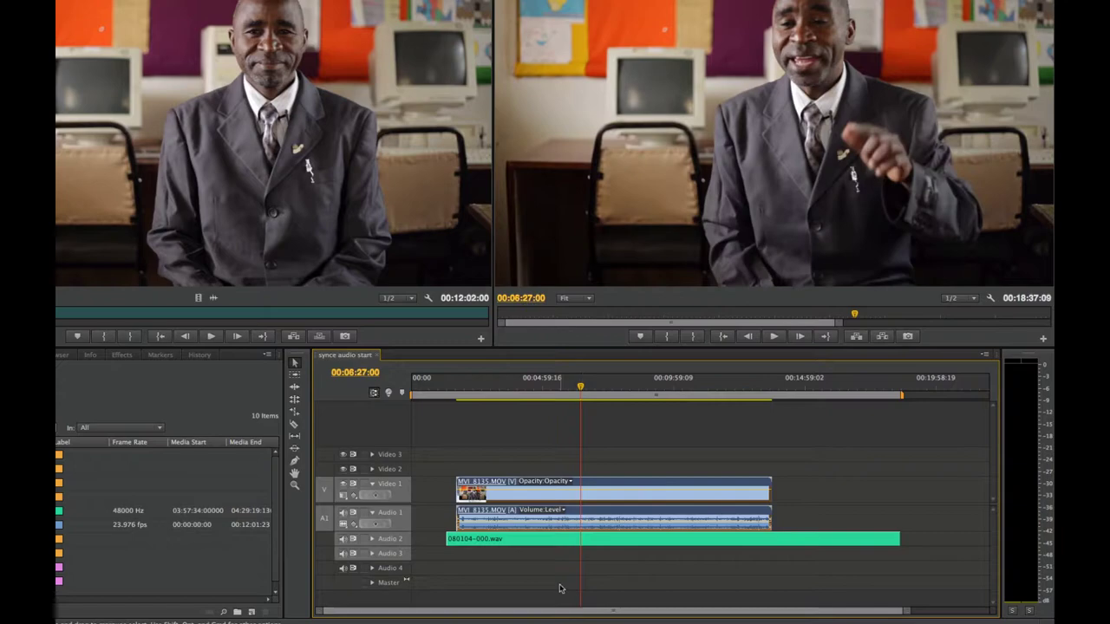
pyautogui.click(523, 540)
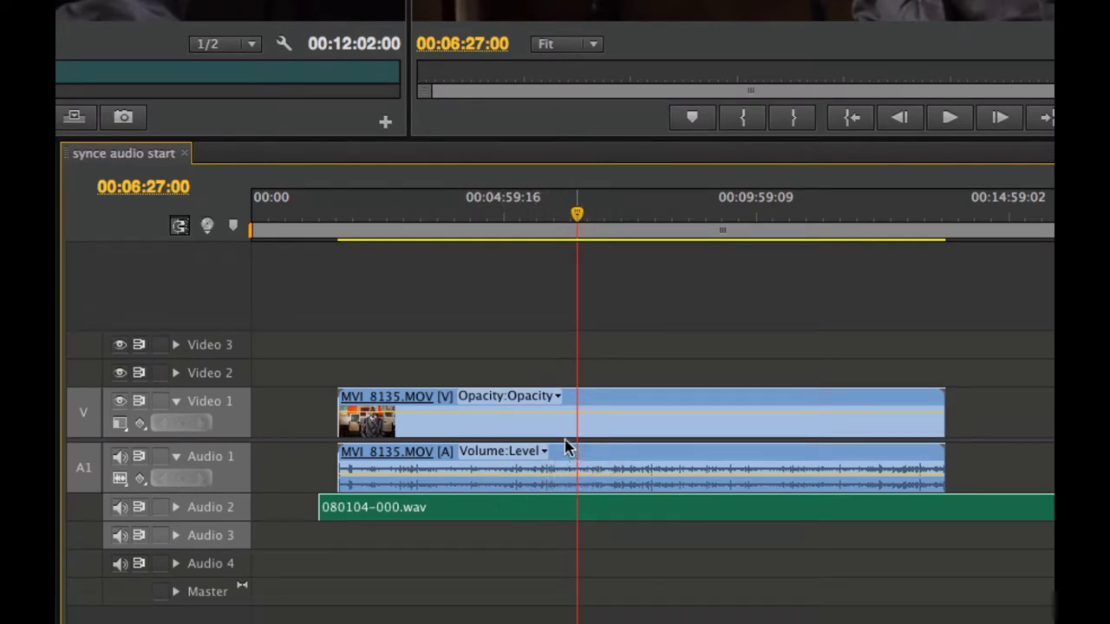
pyautogui.click(585, 474)
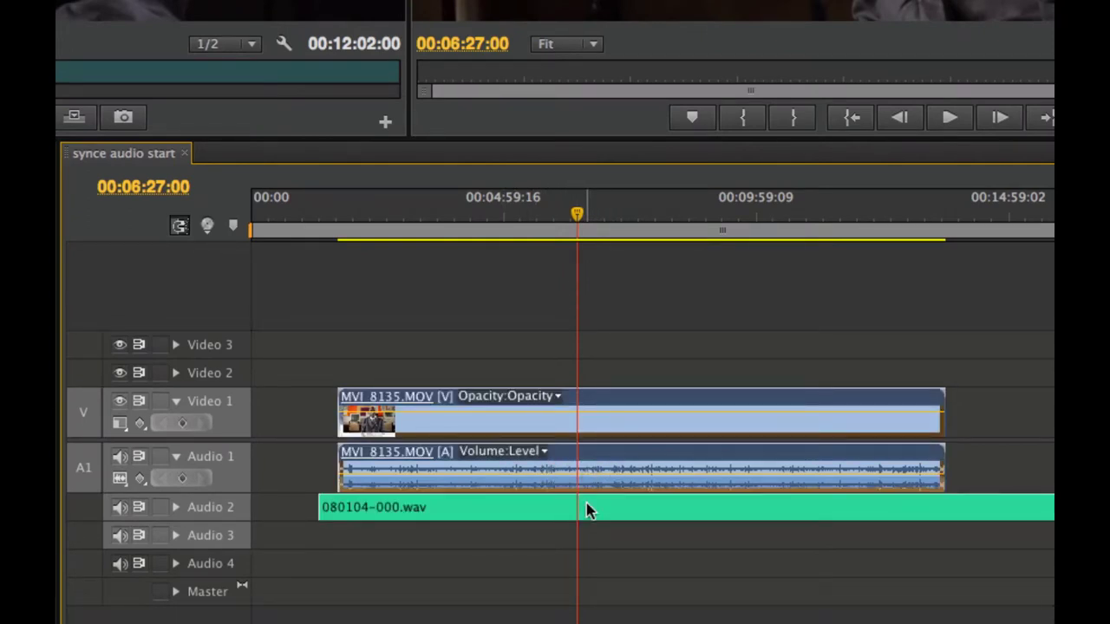
pyautogui.click(586, 504)
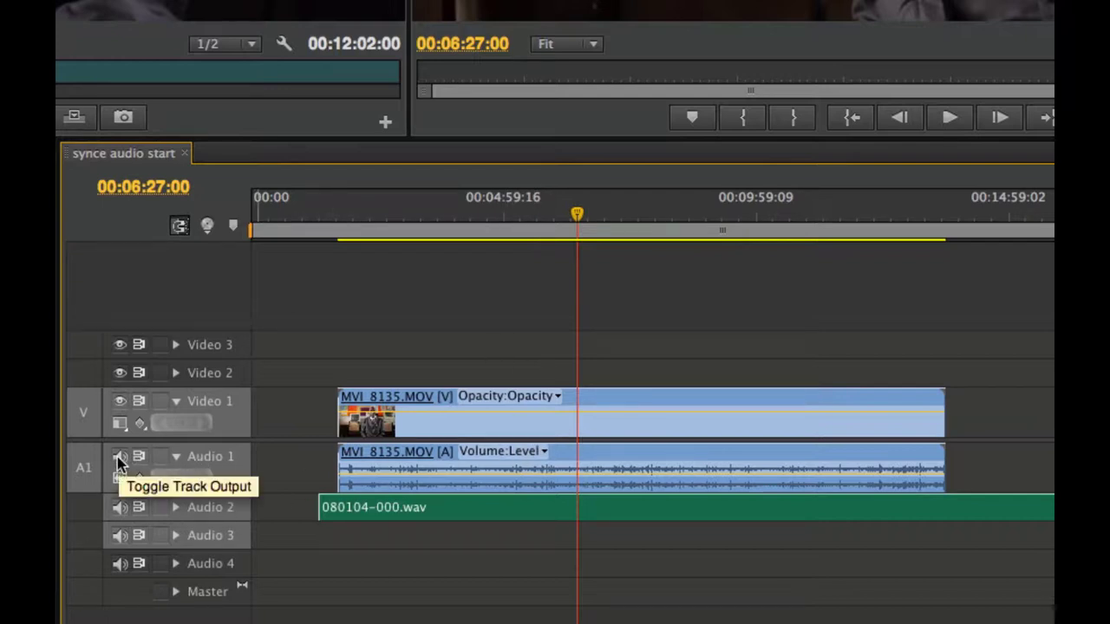
# Turn off Audio 2's track output and play back the remaining audio
pyautogui.click(121, 509)
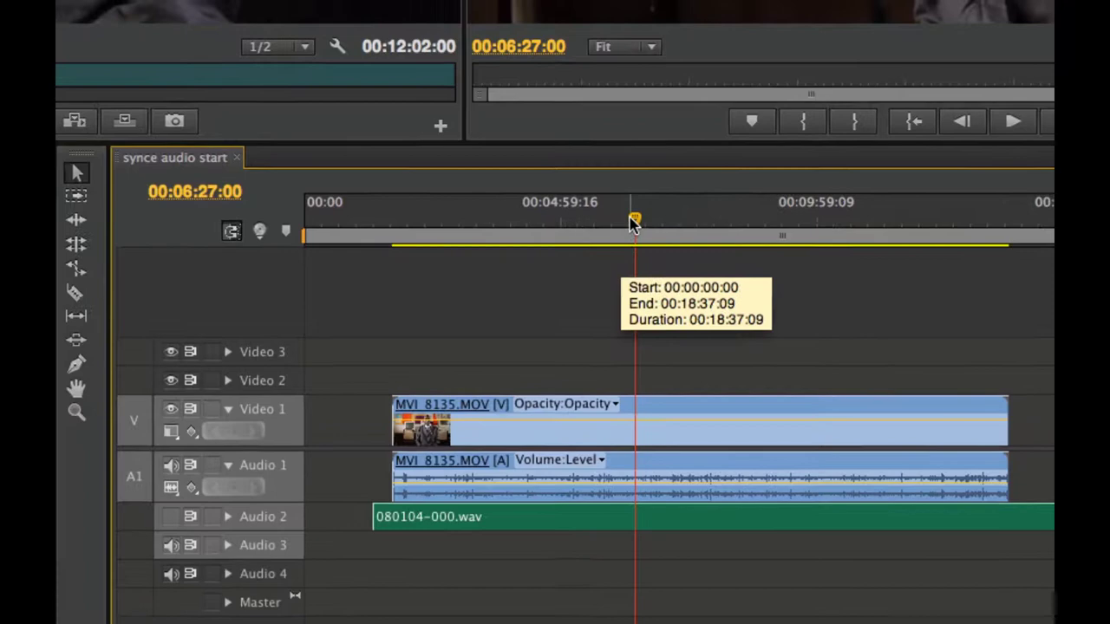
pyautogui.press('space')
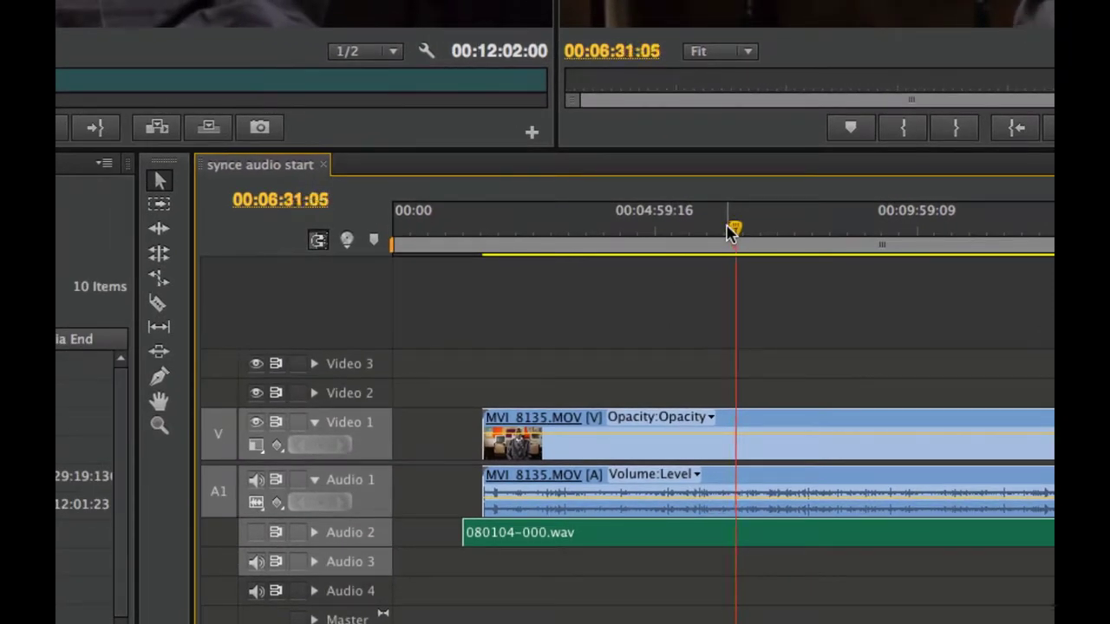
pyautogui.press('XF86AudioRaiseVolume')
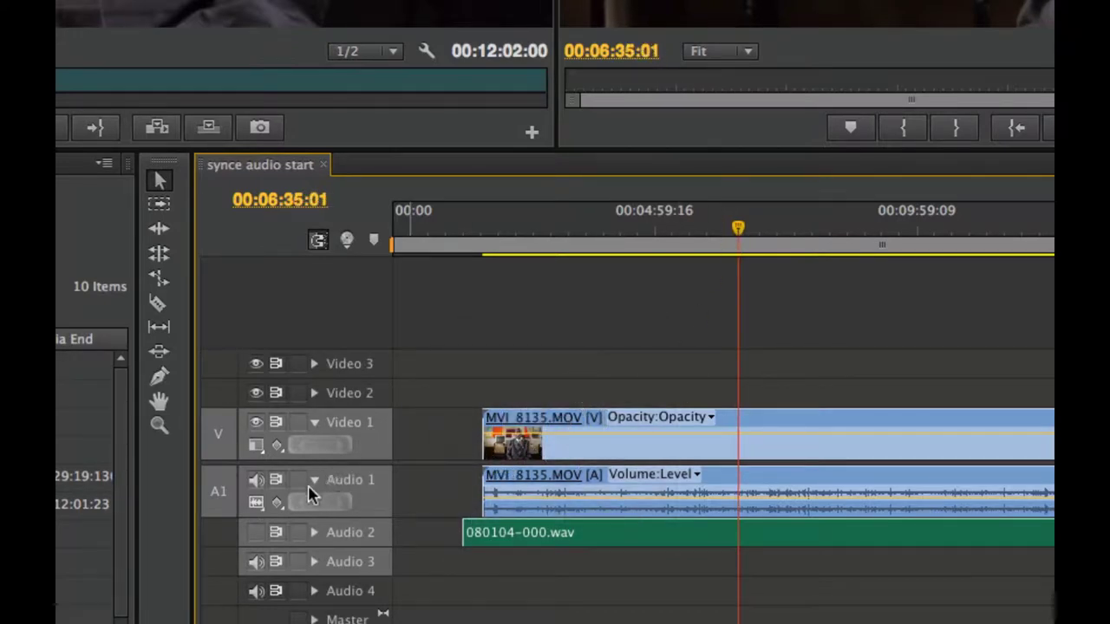
# Mute Audio 1, restore Audio 2's output, and play the 080104-000.wav recording alone
pyautogui.click(257, 481)
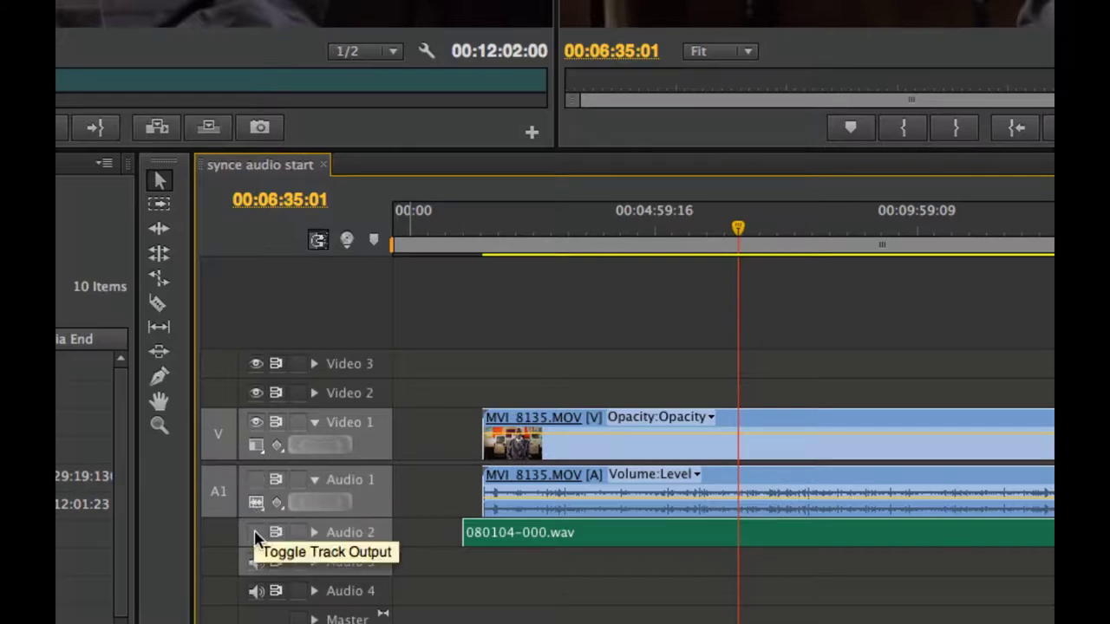
pyautogui.click(257, 532)
pyautogui.press('space')
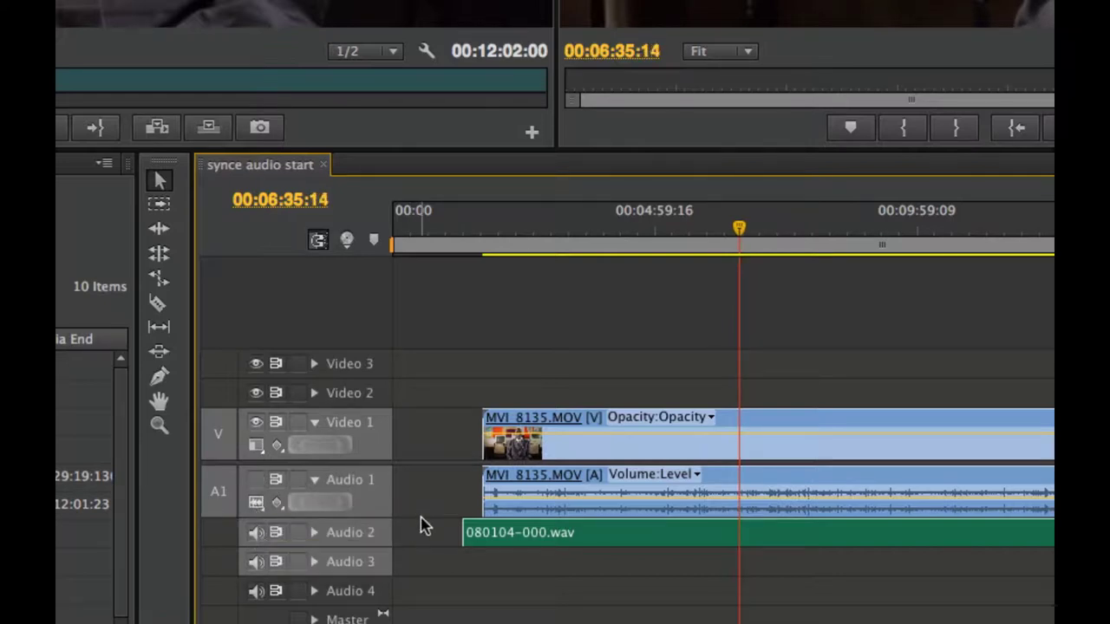
pyautogui.press('XF86AudioRaiseVolume')
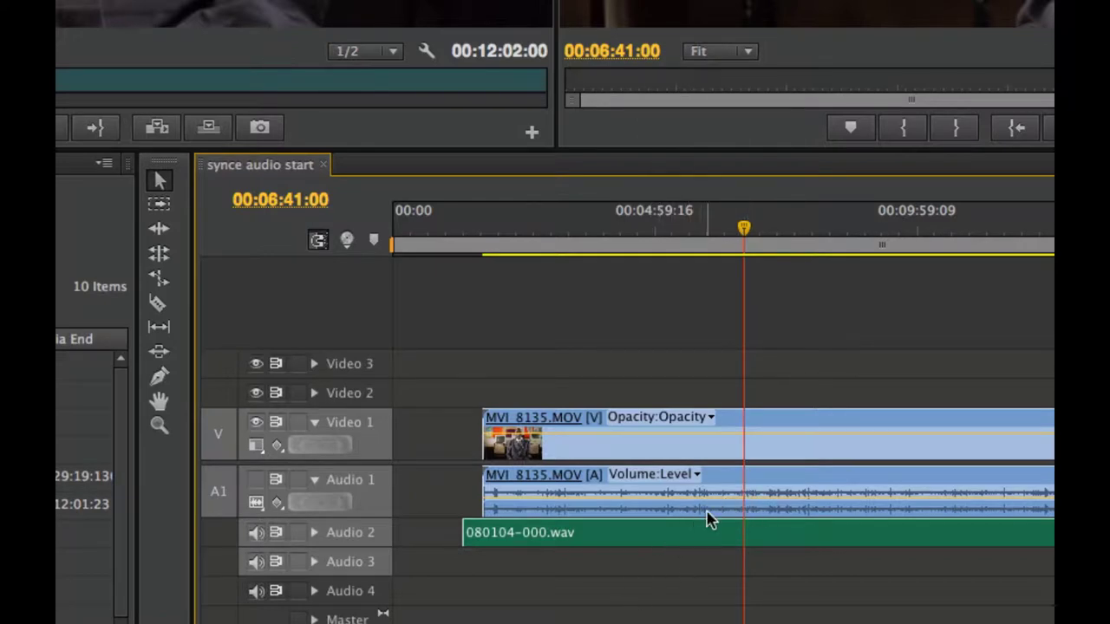
# Mute and lock Audio 2, unmute Audio 1, and scrub to about 00:10:02:15
pyautogui.click(255, 533)
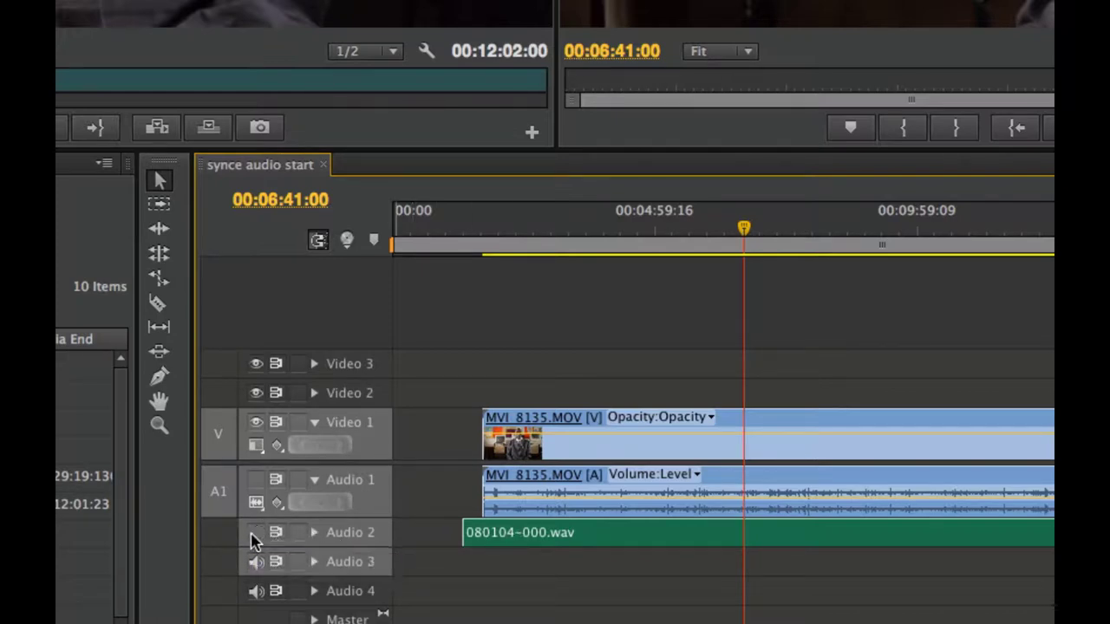
pyautogui.click(298, 533)
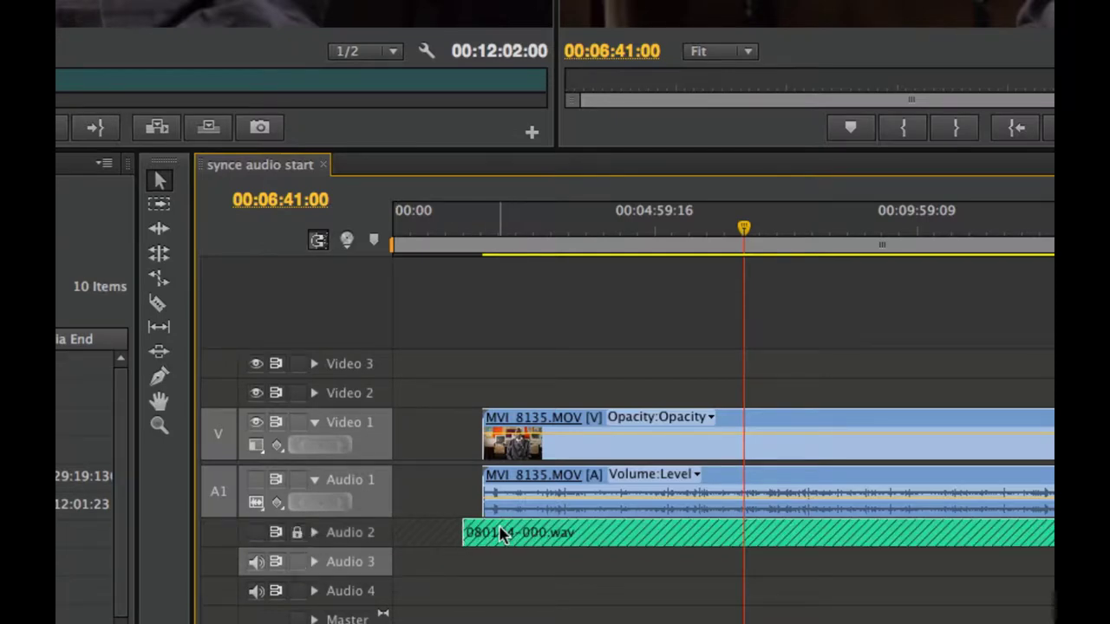
pyautogui.click(255, 480)
pyautogui.moveTo(725, 228); pyautogui.dragTo(829, 234)
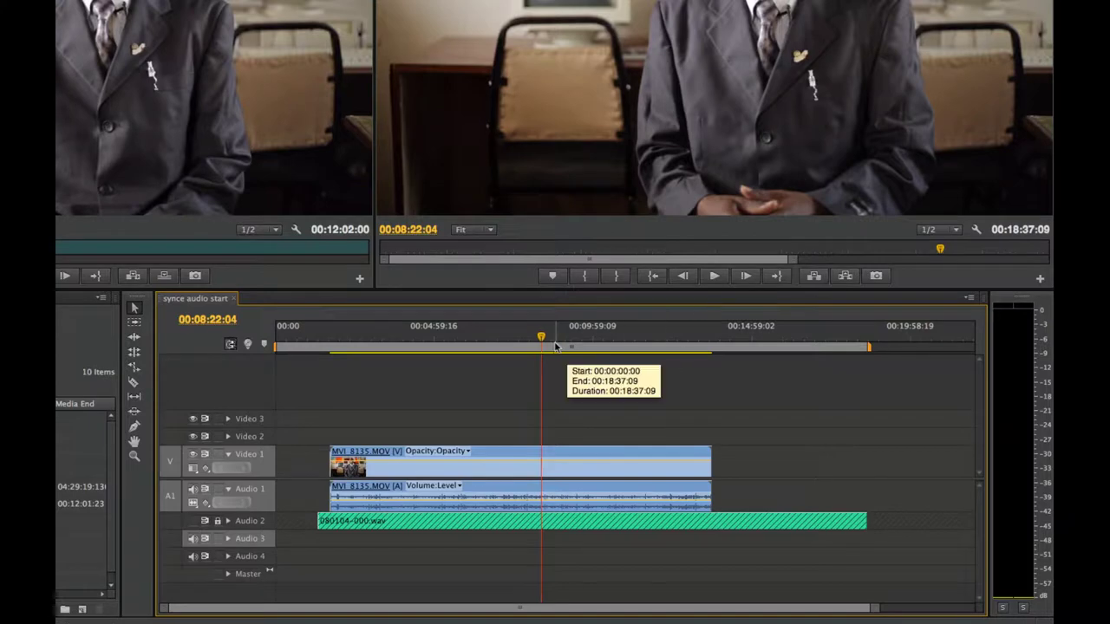
pyautogui.moveTo(557, 347); pyautogui.dragTo(631, 349)
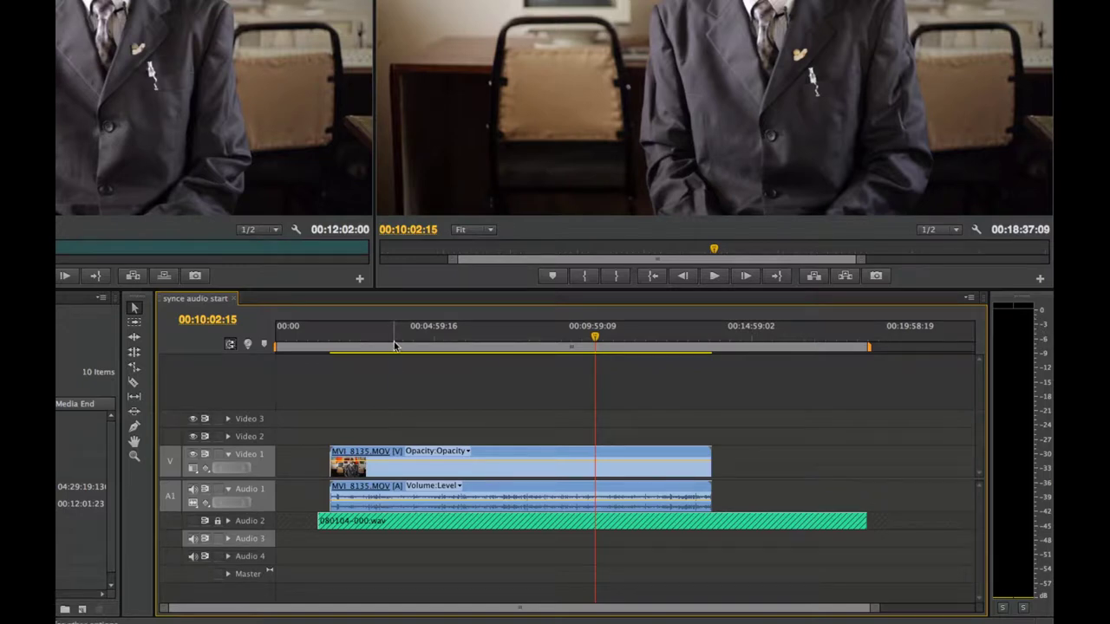
# Widen the Audio Meters, play from about 00:03:02:03 watching levels, then restore the timeline
pyautogui.click(997, 460)
pyautogui.moveTo(988, 450); pyautogui.dragTo(469, 457)
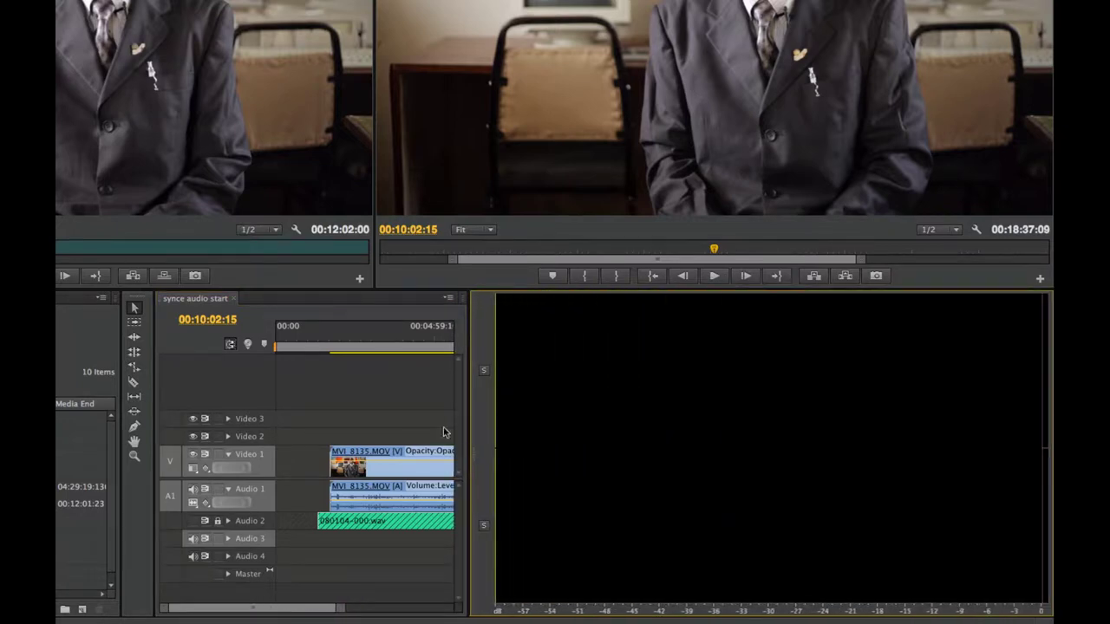
pyautogui.click(373, 334)
pyautogui.press('space')
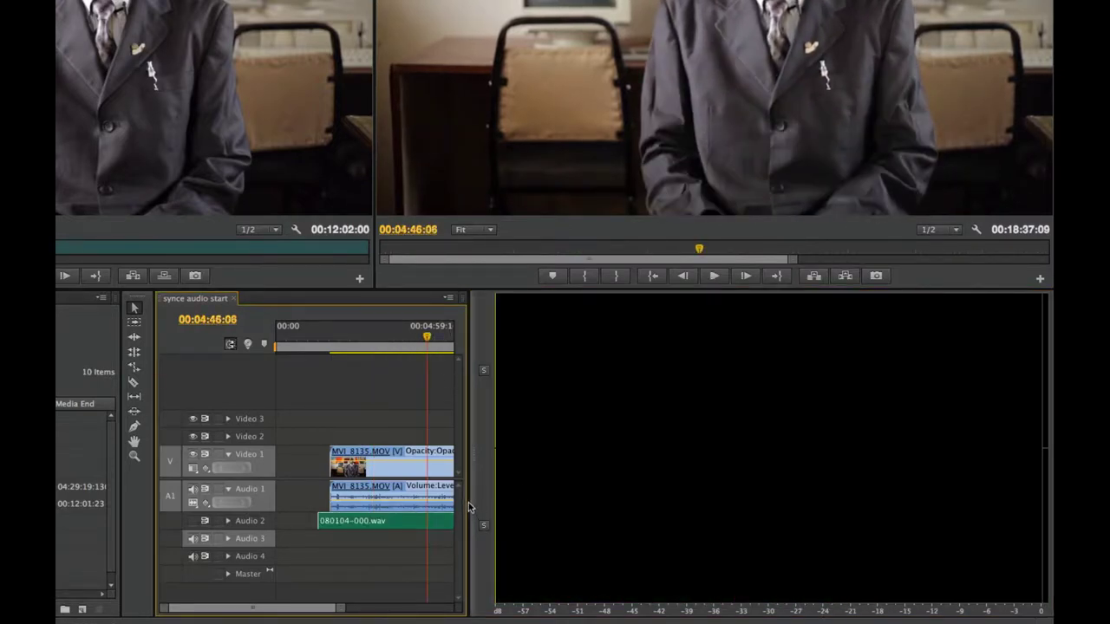
pyautogui.moveTo(470, 495); pyautogui.dragTo(1003, 484)
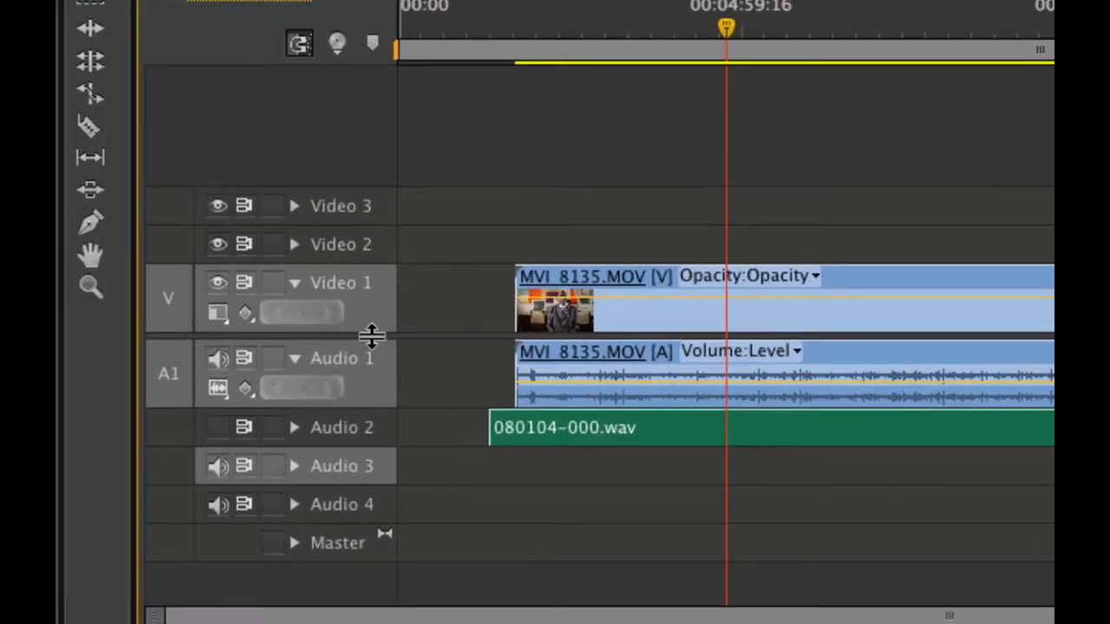
# Collapse the video tracks, expand Audio 1, and set its display style to Show Name Only
pyautogui.moveTo(375, 314); pyautogui.dragTo(377, 172)
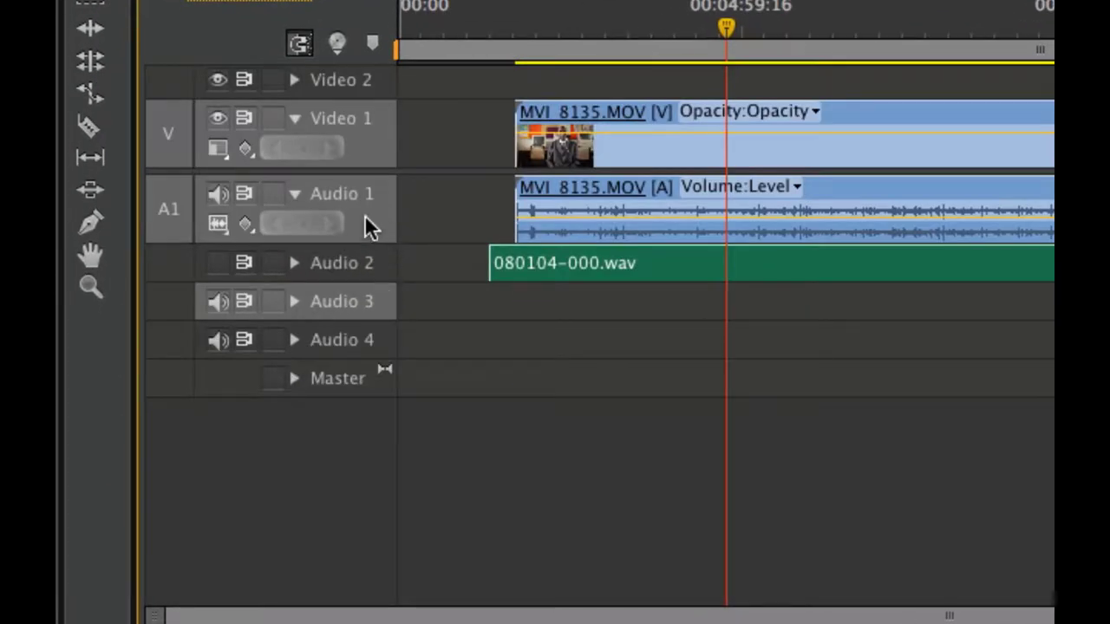
pyautogui.moveTo(368, 243); pyautogui.dragTo(391, 475)
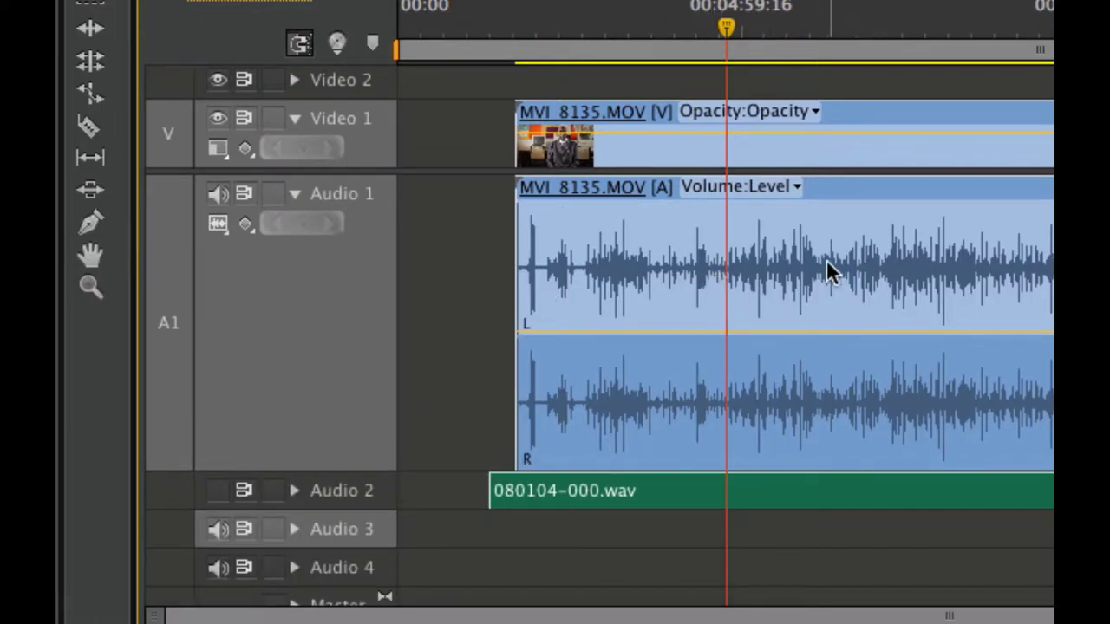
pyautogui.click(218, 225)
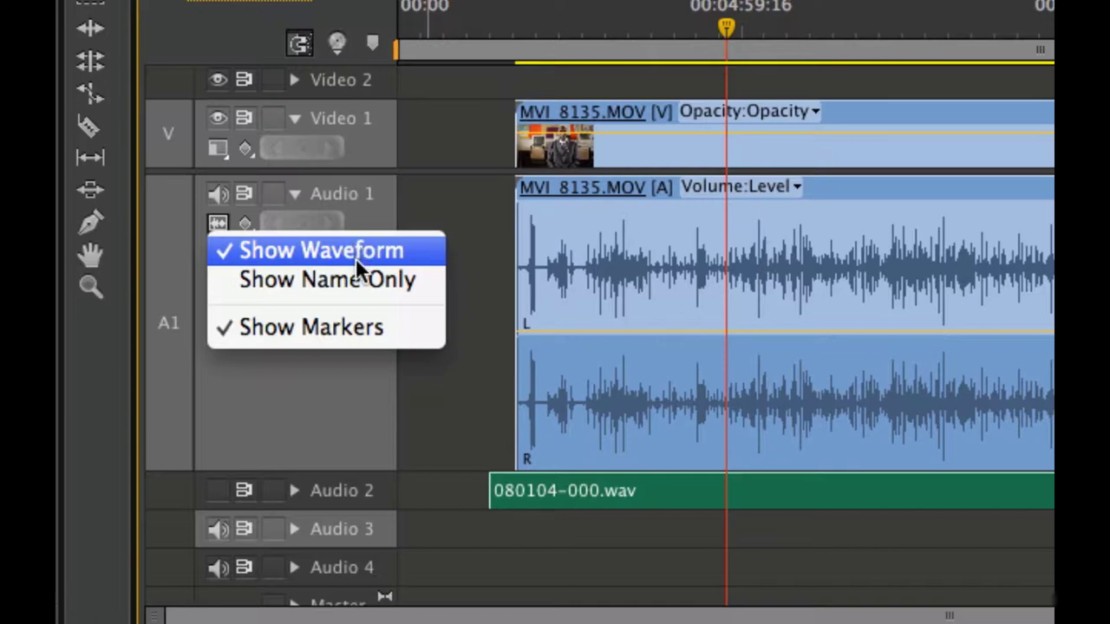
pyautogui.click(373, 279)
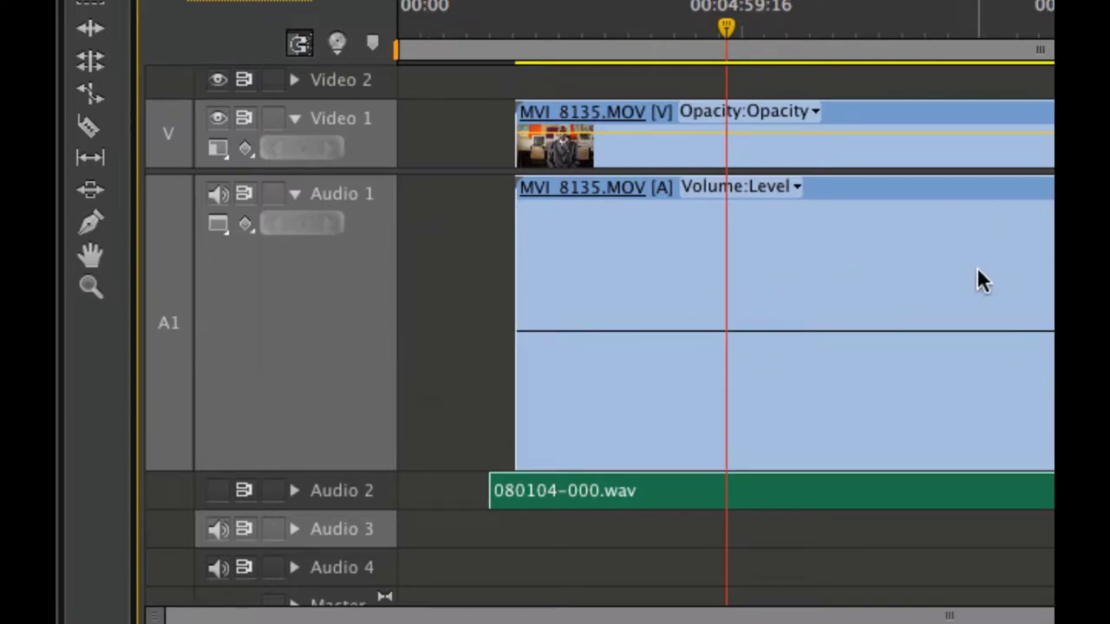
# Switch Audio 1 back to Show Waveform to display the stereo waveform
pyautogui.click(217, 225)
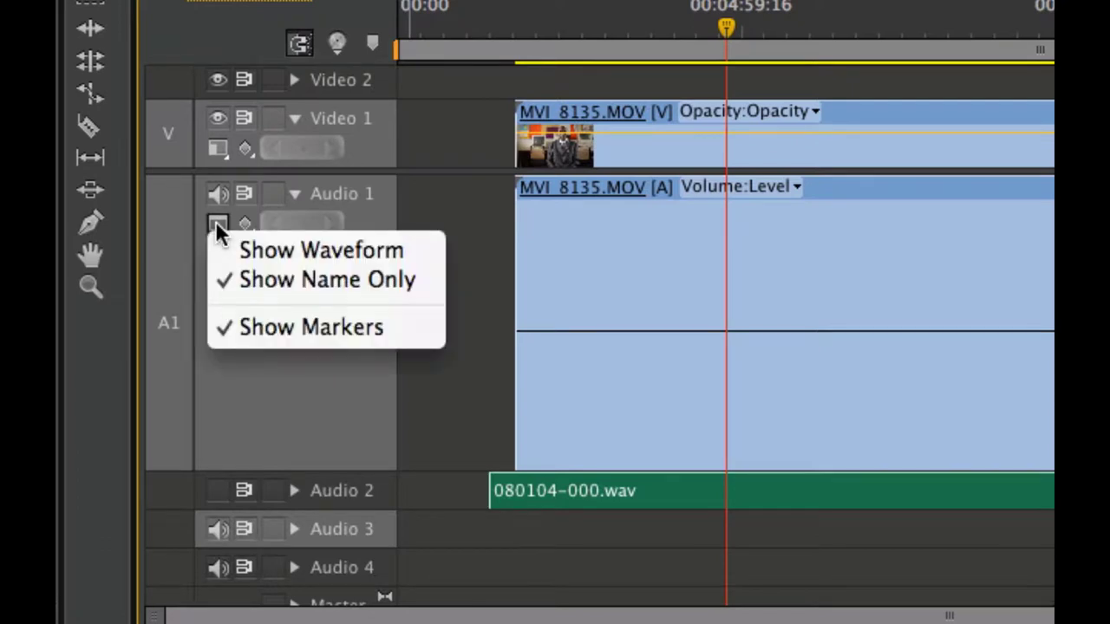
pyautogui.click(218, 225)
pyautogui.click(217, 227)
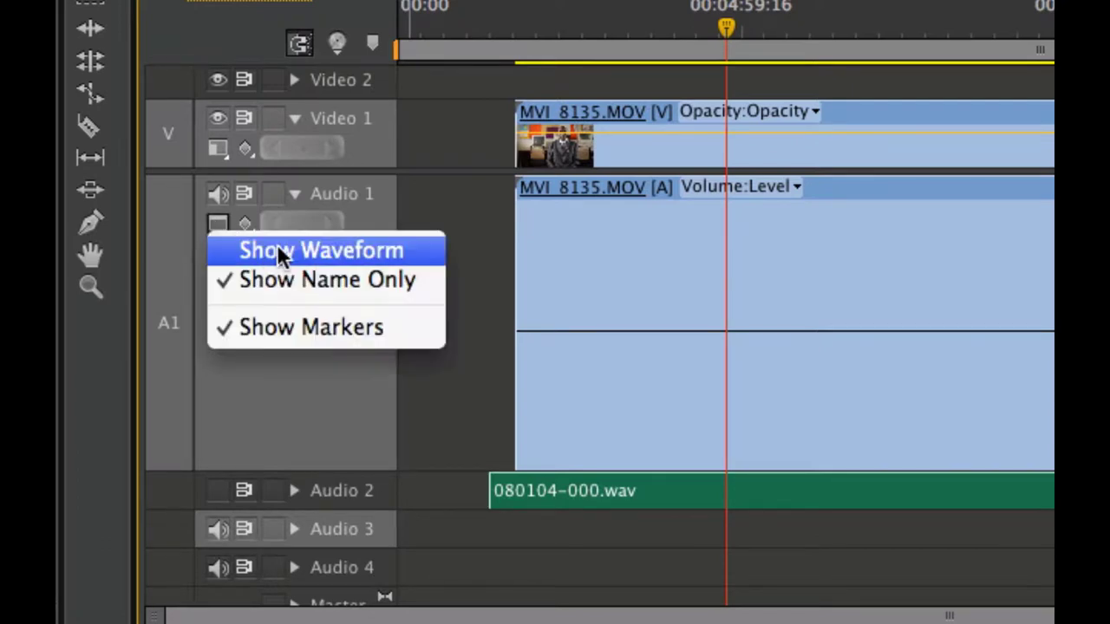
pyautogui.click(321, 251)
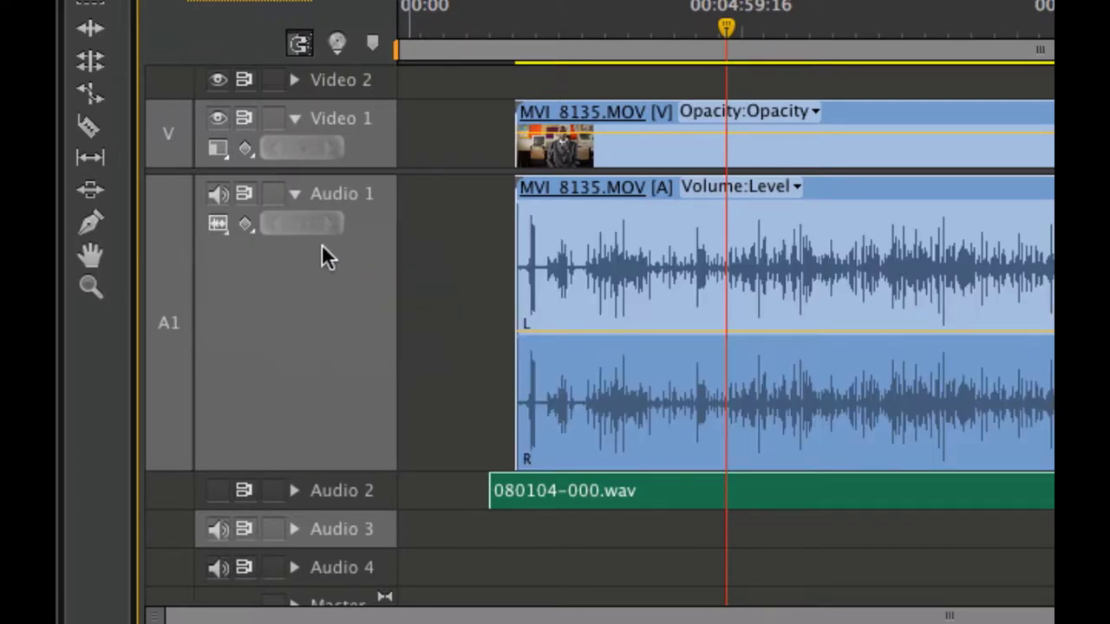
pyautogui.click(246, 226)
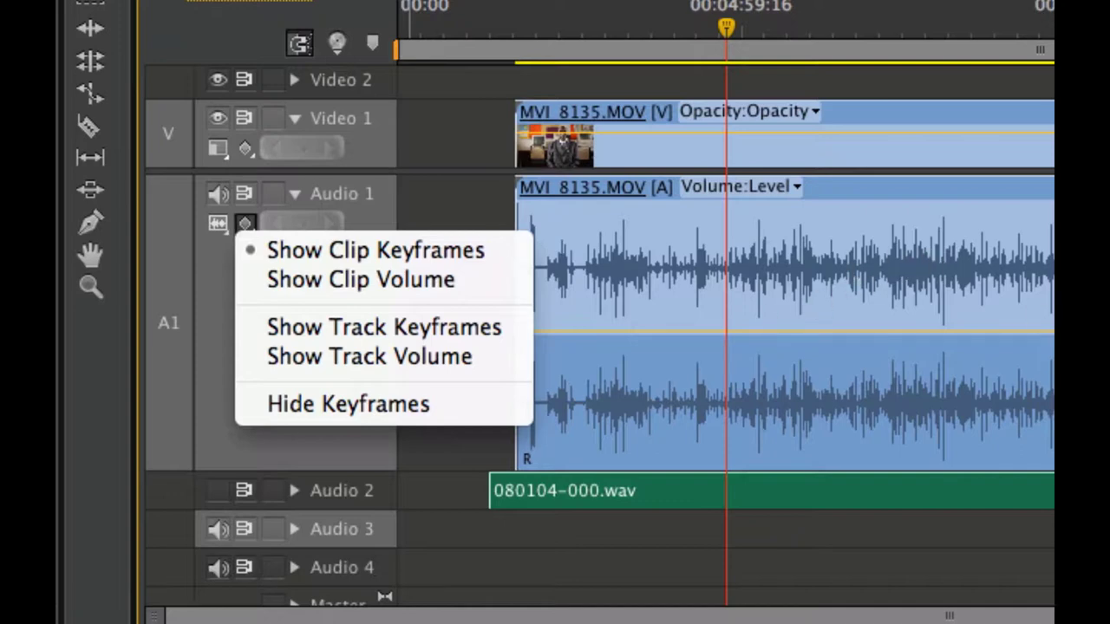
# Show the clip volume keyframes on Audio 1, then switch to Hide Keyframes
pyautogui.click(381, 279)
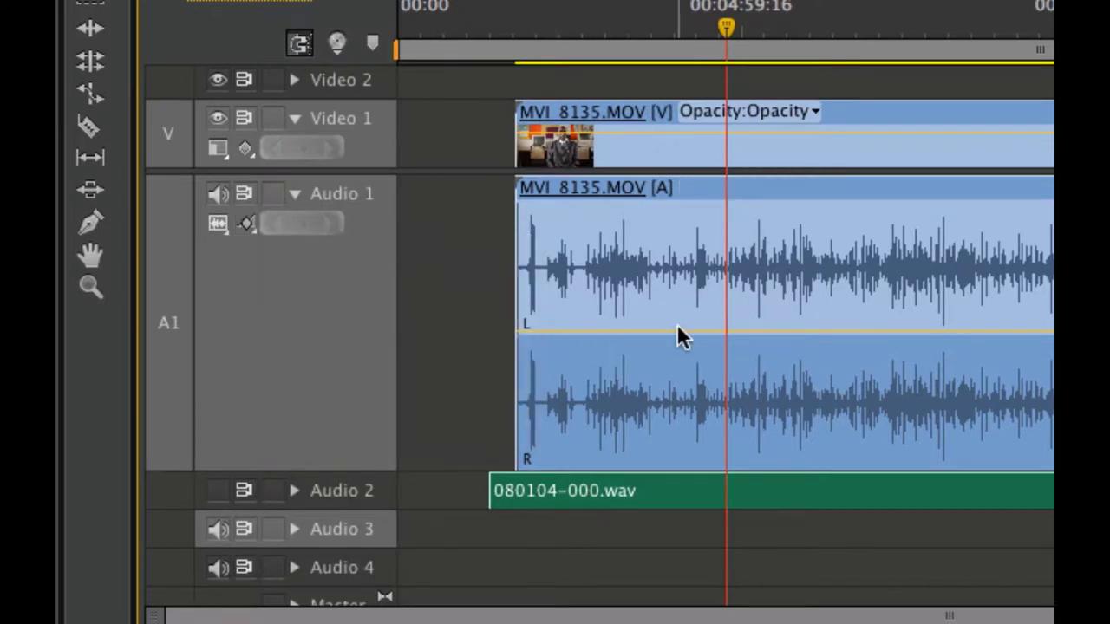
pyautogui.click(249, 224)
pyautogui.click(332, 255)
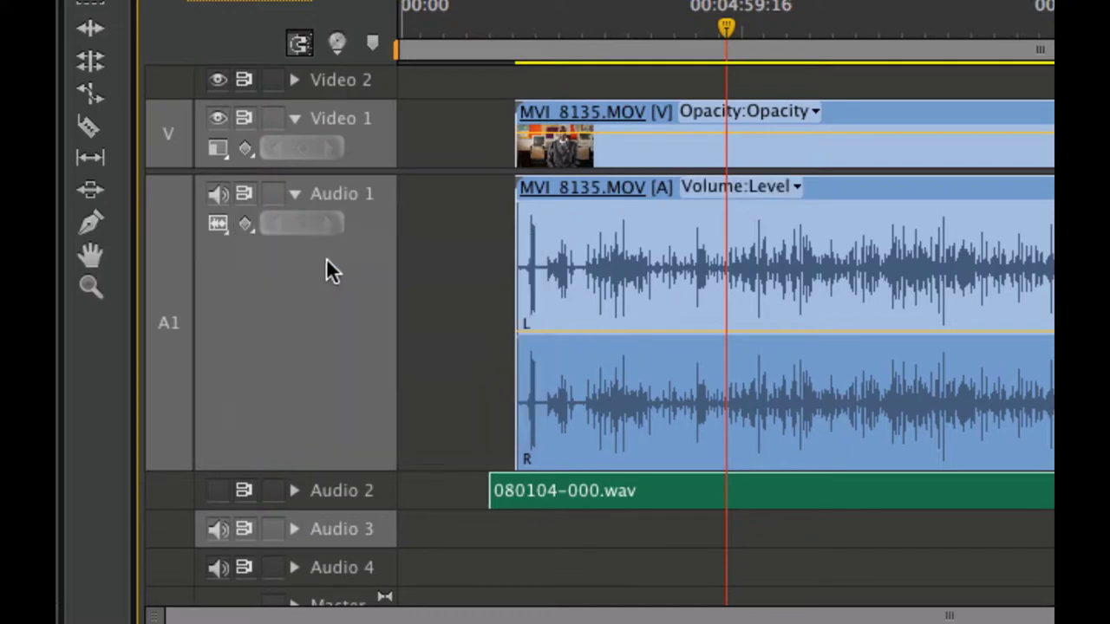
pyautogui.click(250, 223)
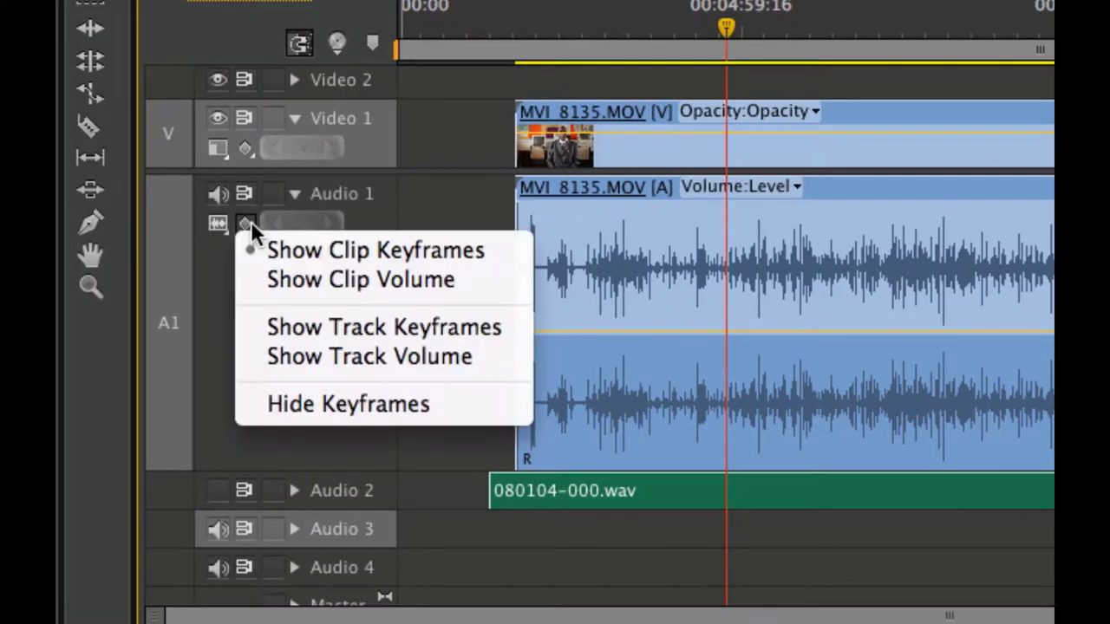
pyautogui.click(359, 404)
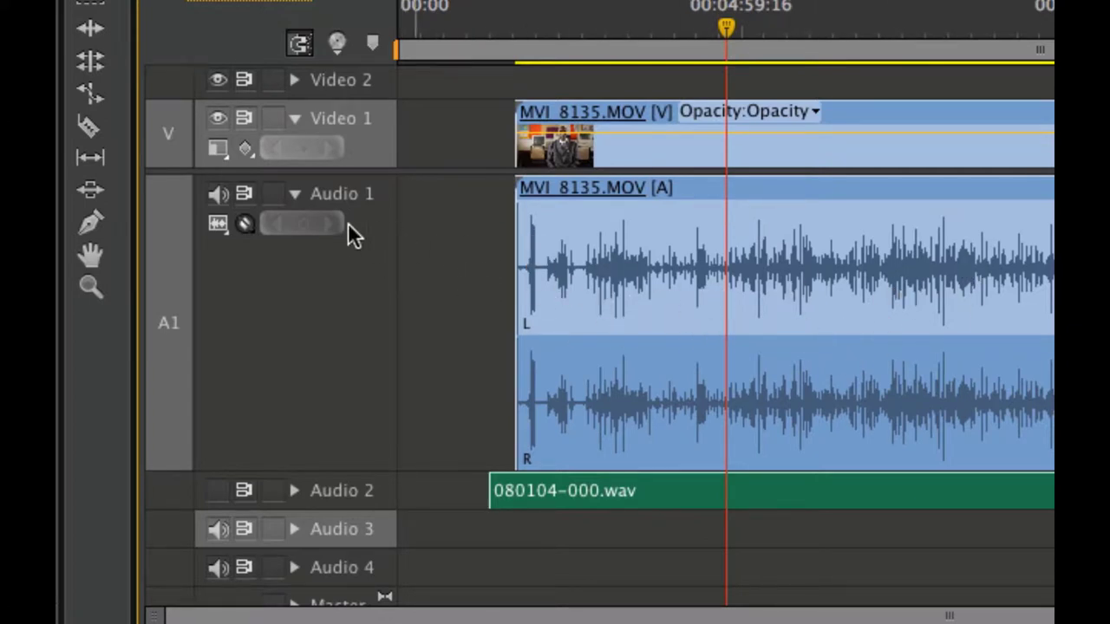
# Set Audio 1 to Show Clip Keyframes so the 0.00 dB Volume:Level line reappears
pyautogui.click(245, 221)
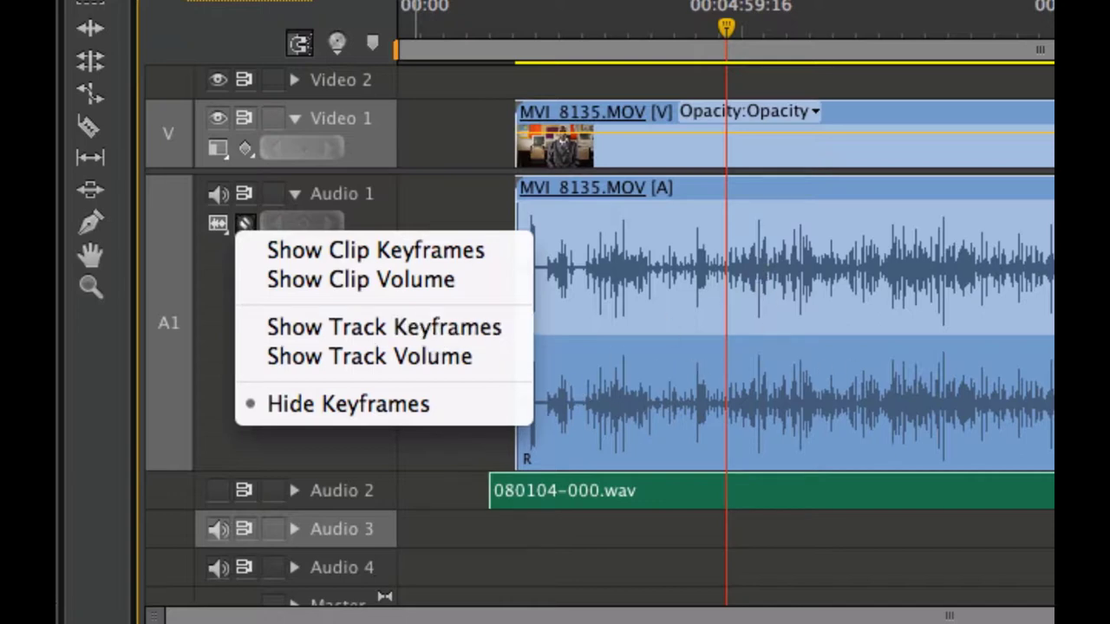
pyautogui.click(753, 265)
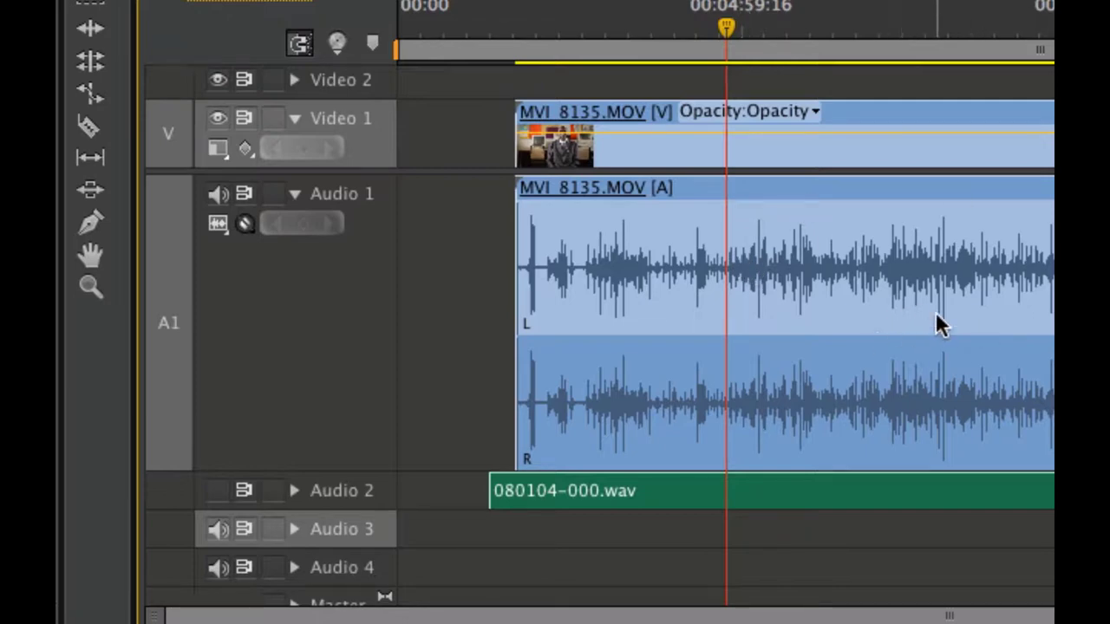
pyautogui.click(246, 221)
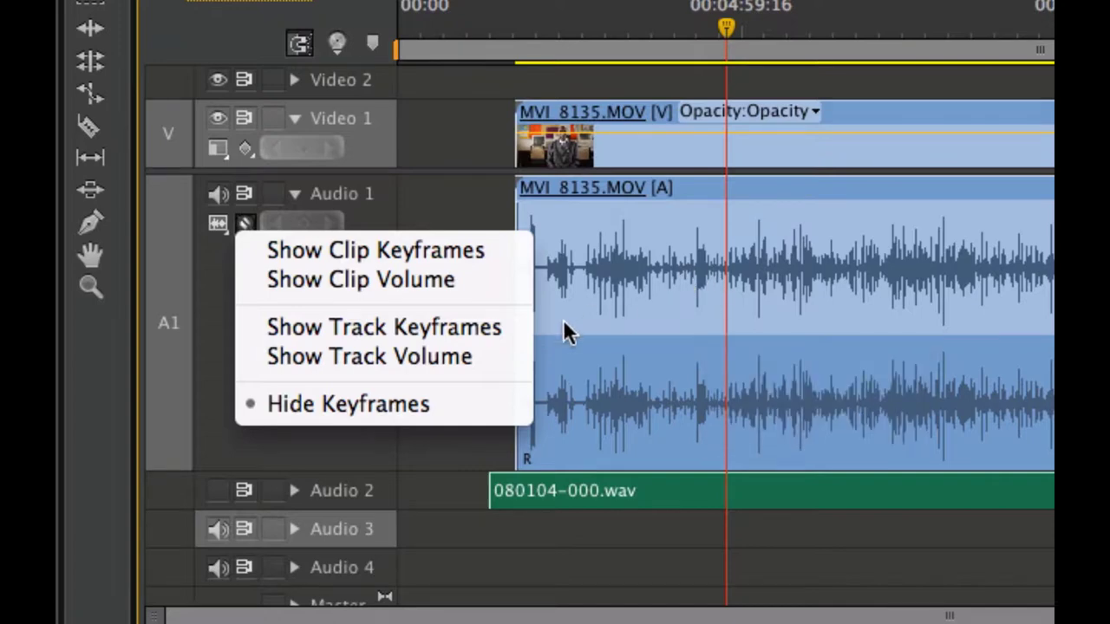
pyautogui.click(463, 326)
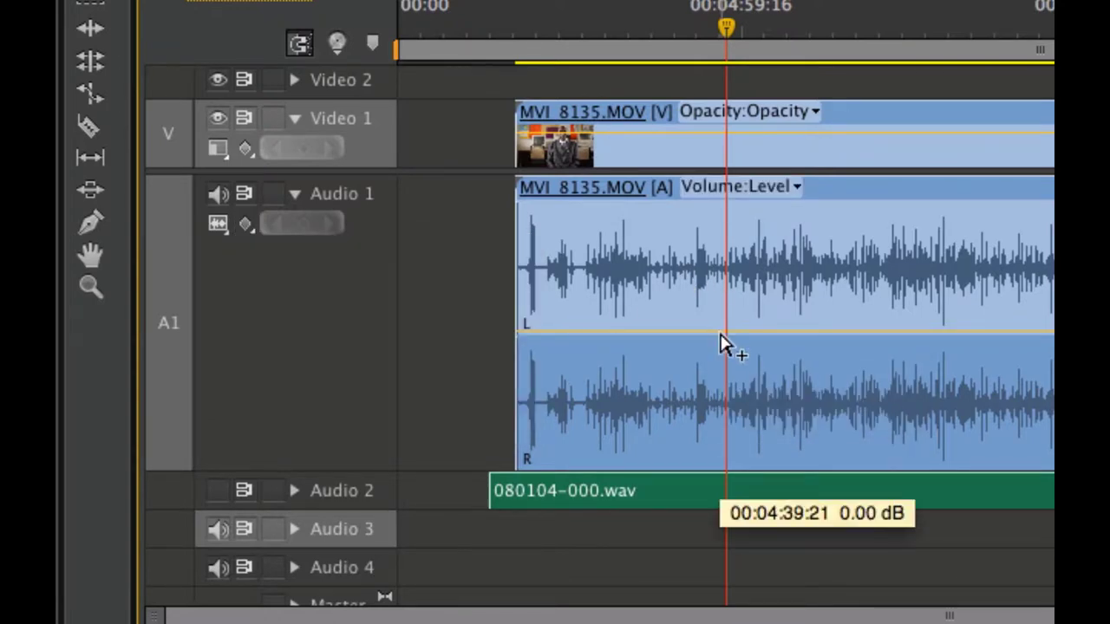
# Add four volume keyframes to MVI_8135.MOV's audio and raise the middle two to about +4.5 dB
pyautogui.keyDown('ctrl'); pyautogui.click(721, 335); pyautogui.keyUp('ctrl')
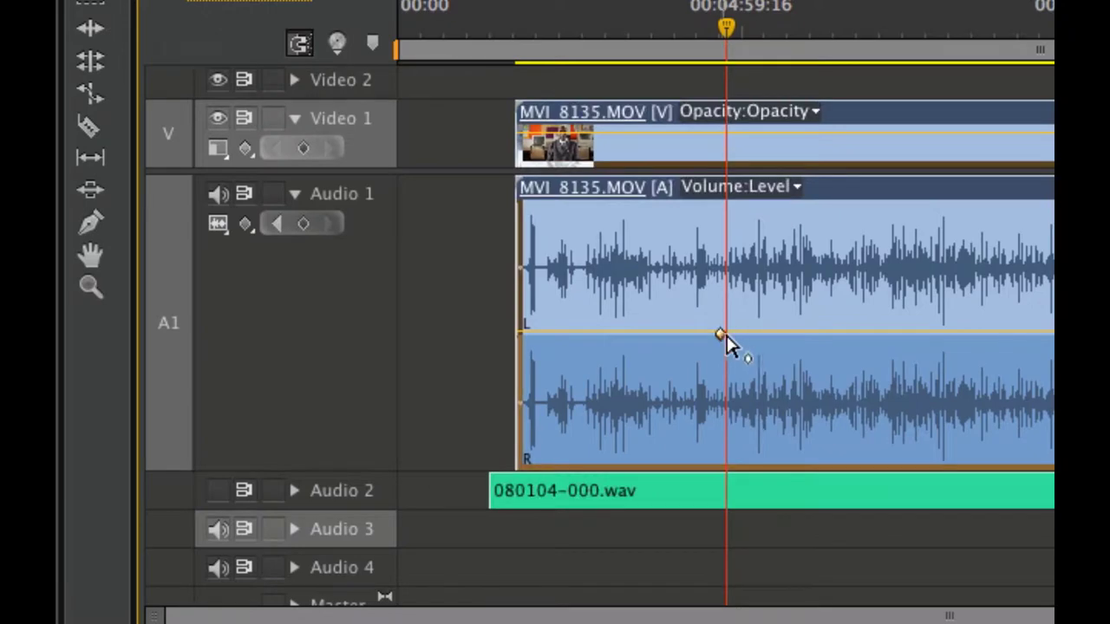
pyautogui.keyDown('ctrl'); pyautogui.click(783, 335); pyautogui.keyUp('ctrl')
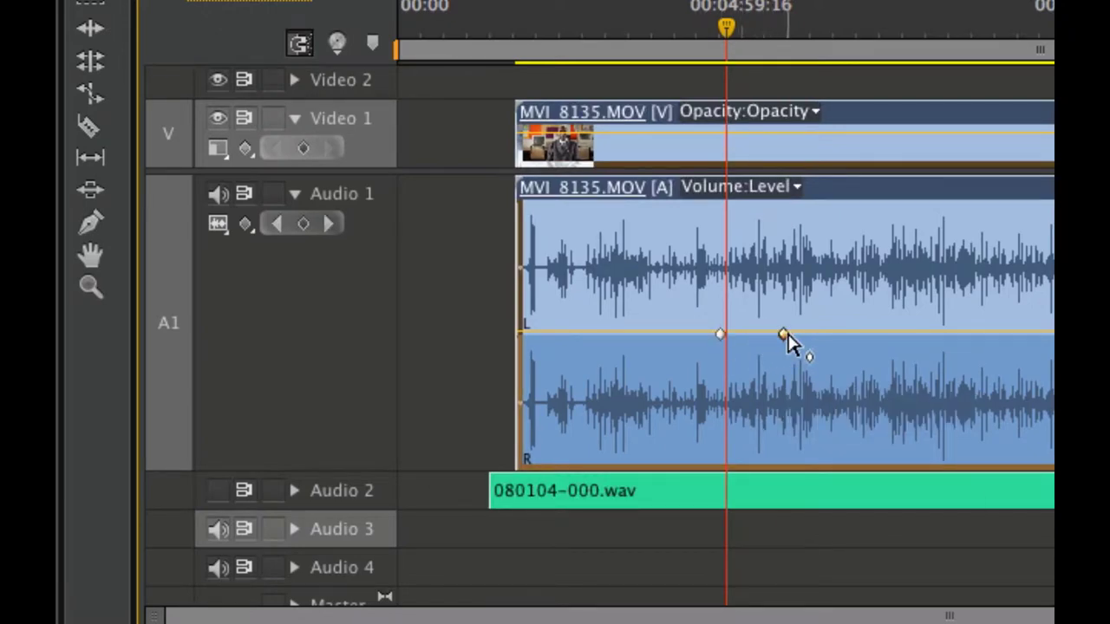
pyautogui.keyDown('ctrl'); pyautogui.click(884, 335); pyautogui.keyUp('ctrl')
pyautogui.keyDown('ctrl'); pyautogui.click(963, 335); pyautogui.keyUp('ctrl')
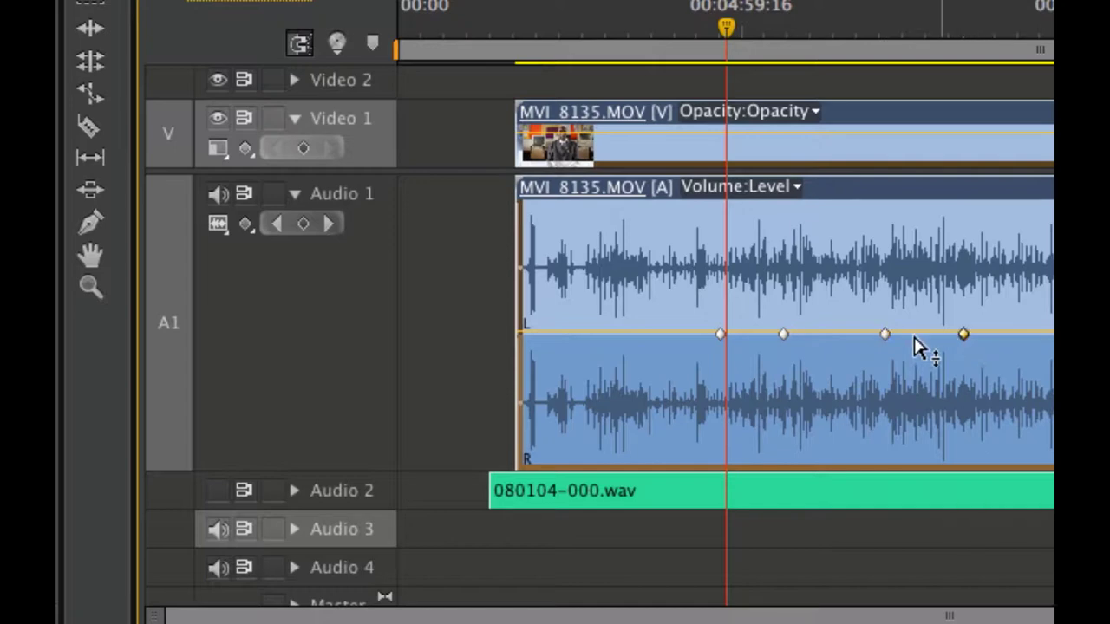
pyautogui.moveTo(884, 334); pyautogui.dragTo(884, 251)
pyautogui.moveTo(784, 336); pyautogui.dragTo(791, 252)
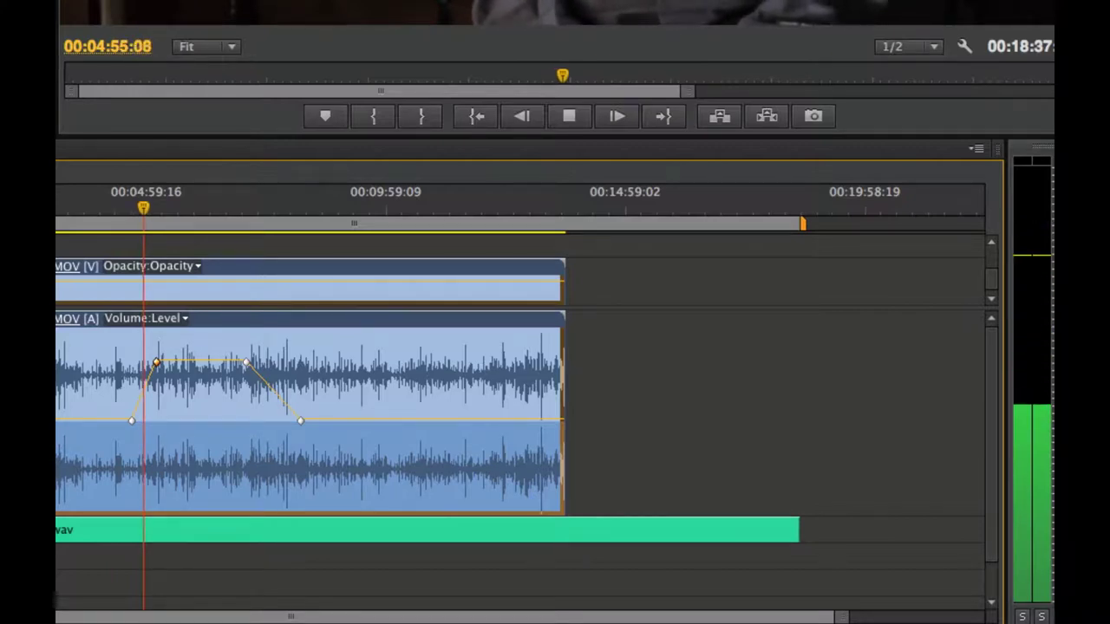
pyautogui.press('space')
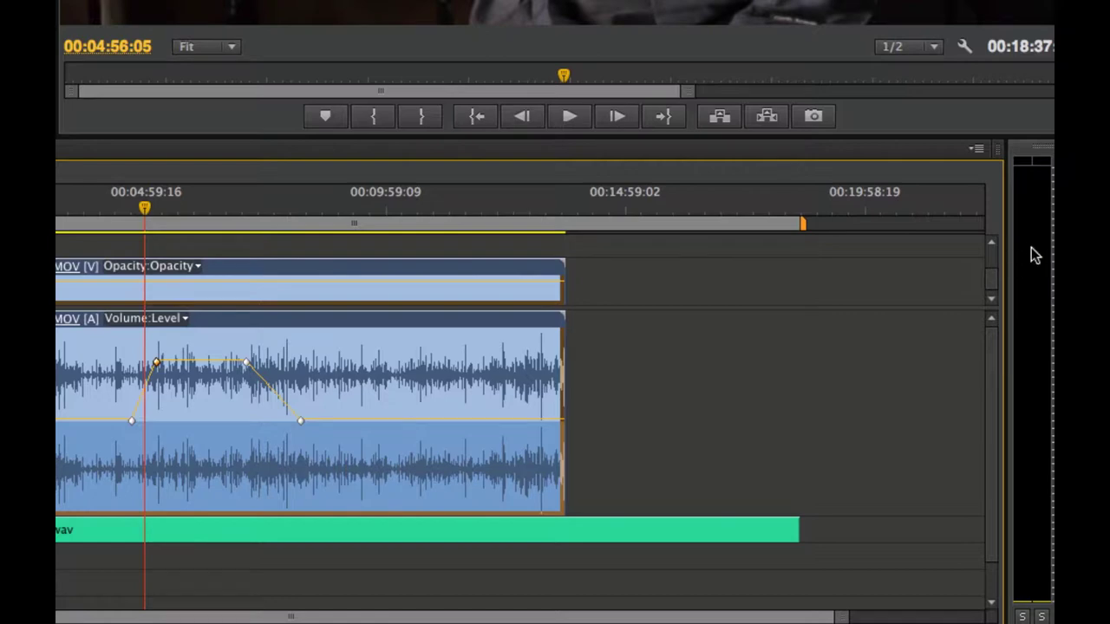
pyautogui.press('space')
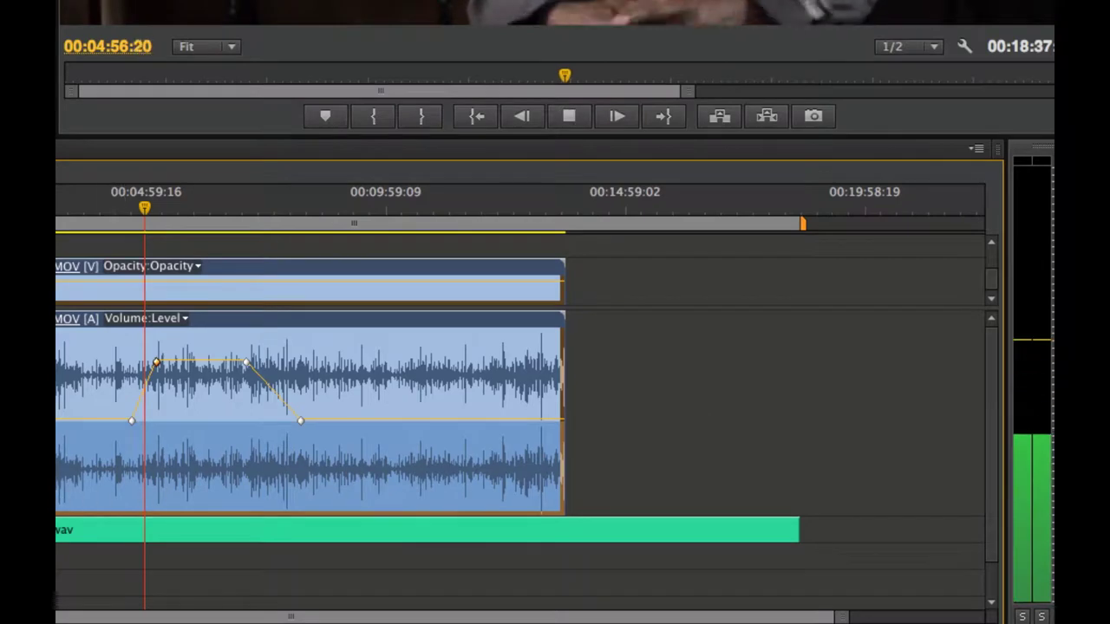
pyautogui.press('space')
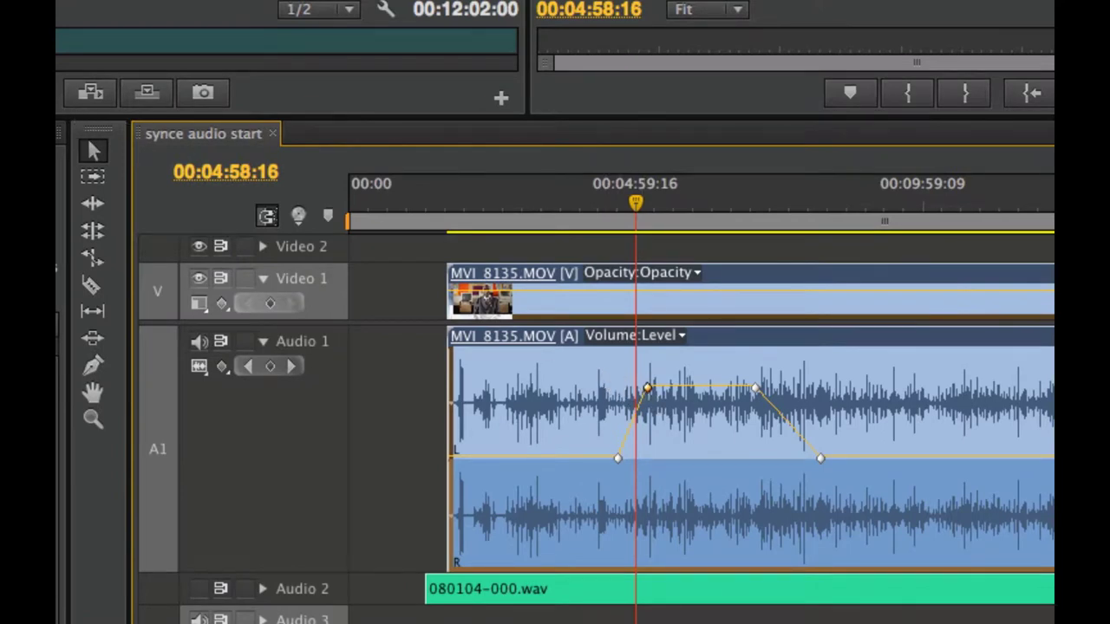
# With the Pen Tool, add a keyframe on the top of the volume ramp
pyautogui.click(93, 368)
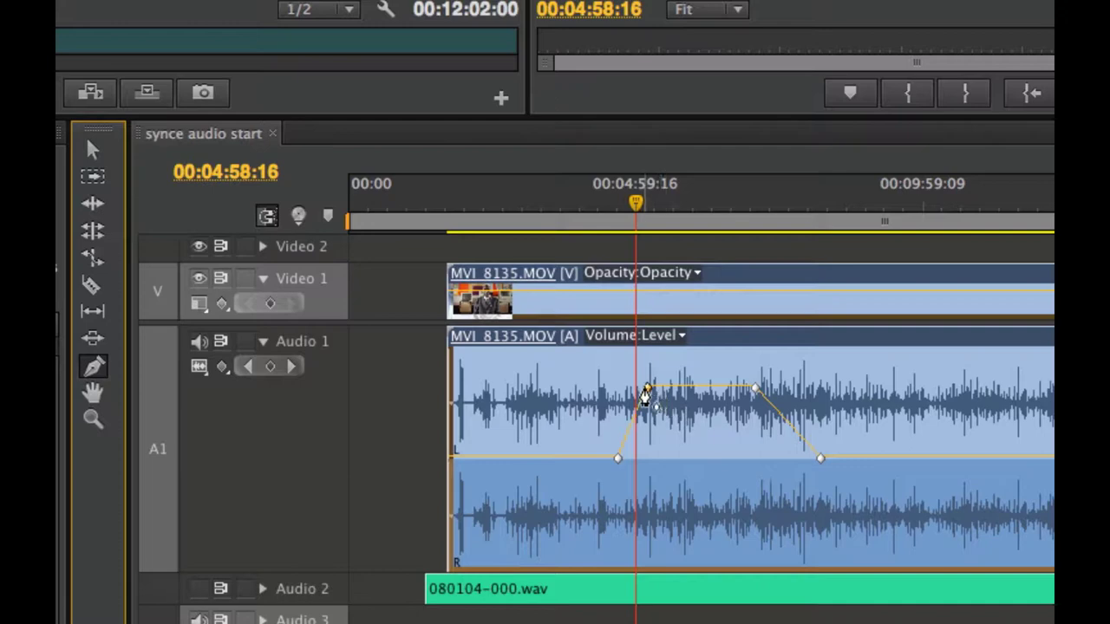
pyautogui.click(699, 389)
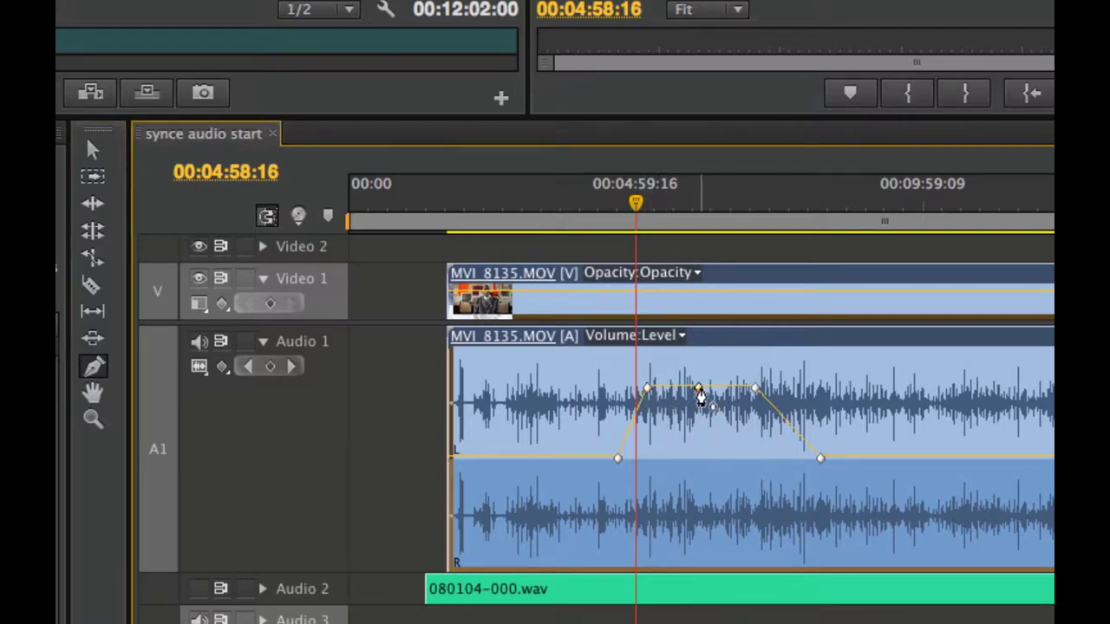
pyautogui.rightClick(699, 394)
pyautogui.press('Escape')
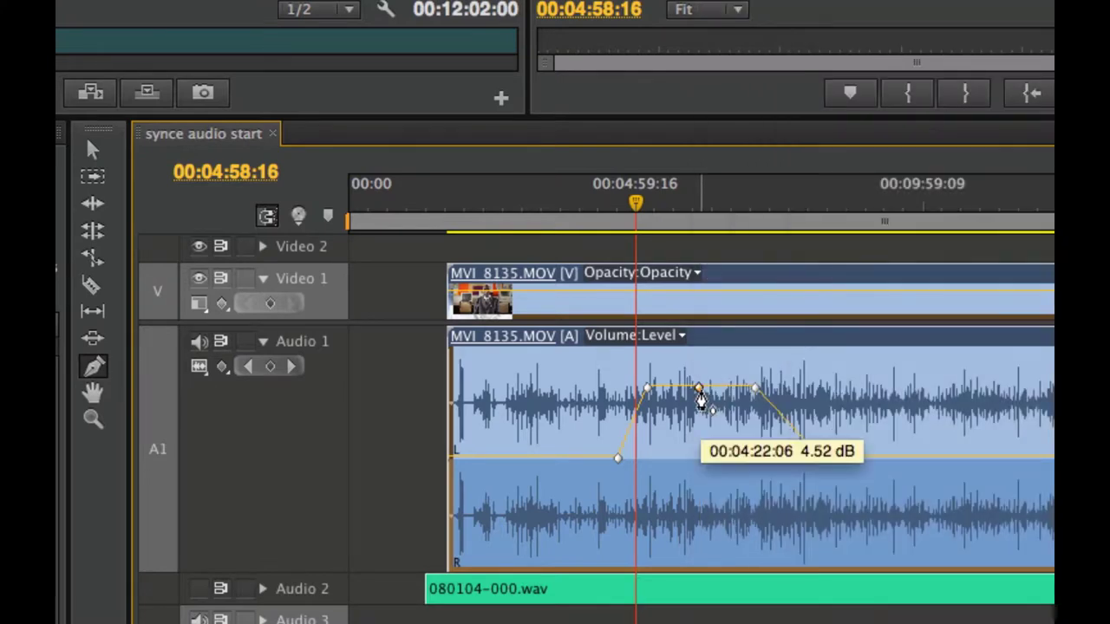
# Pull Bezier handles from the volume keyframes to round the ramp's rise and fall
pyautogui.moveTo(701, 400); pyautogui.dragTo(725, 421)
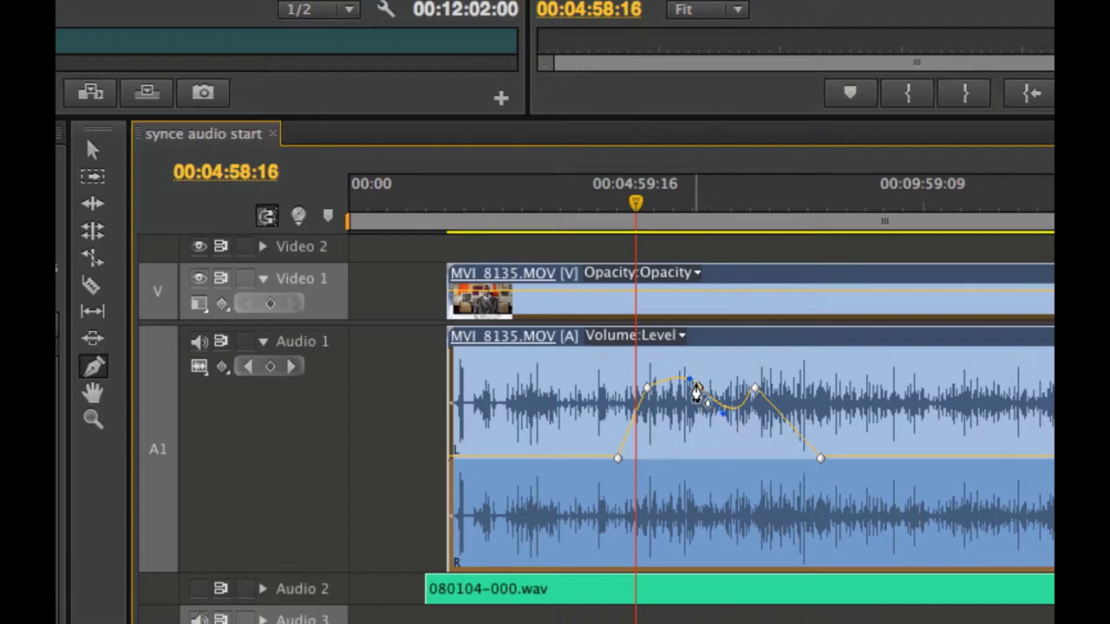
pyautogui.moveTo(725, 416); pyautogui.dragTo(796, 409)
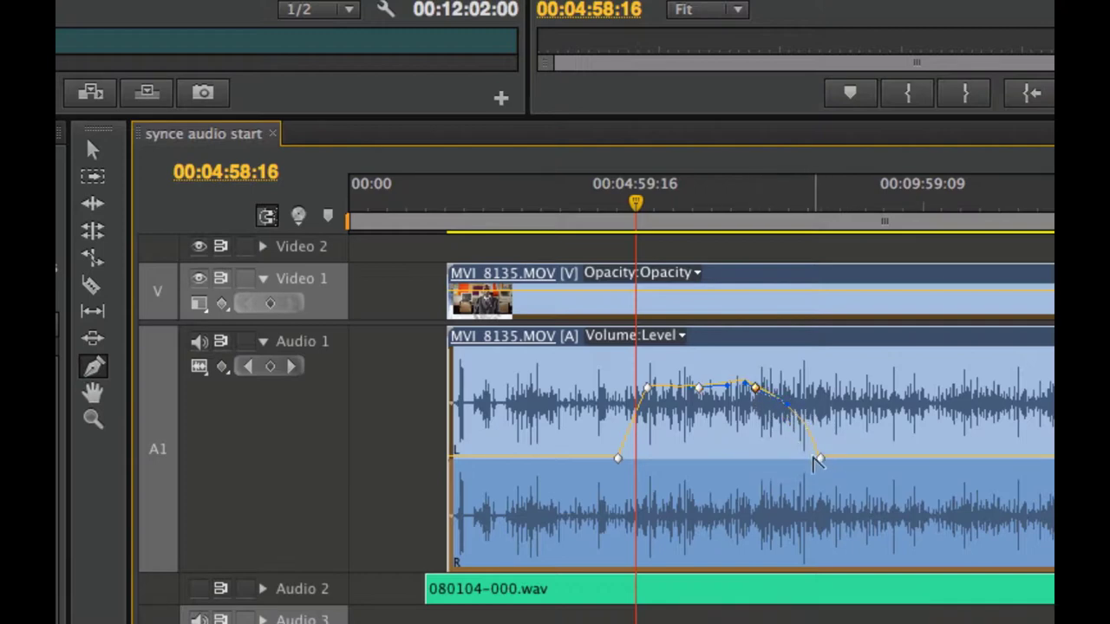
pyautogui.moveTo(647, 388); pyautogui.dragTo(733, 386)
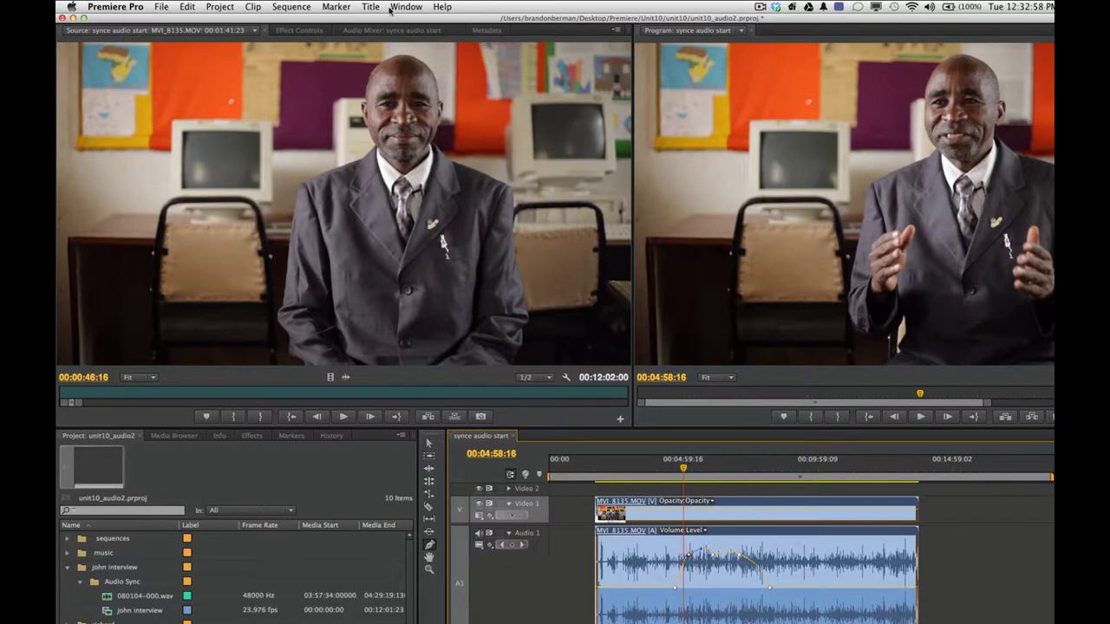
# Switch to the Audio workspace and show MVI_8135.MOV's Volume, Channel Volume and Panner in Effect Controls
pyautogui.click(400, 9)
pyautogui.moveTo(404, 19)
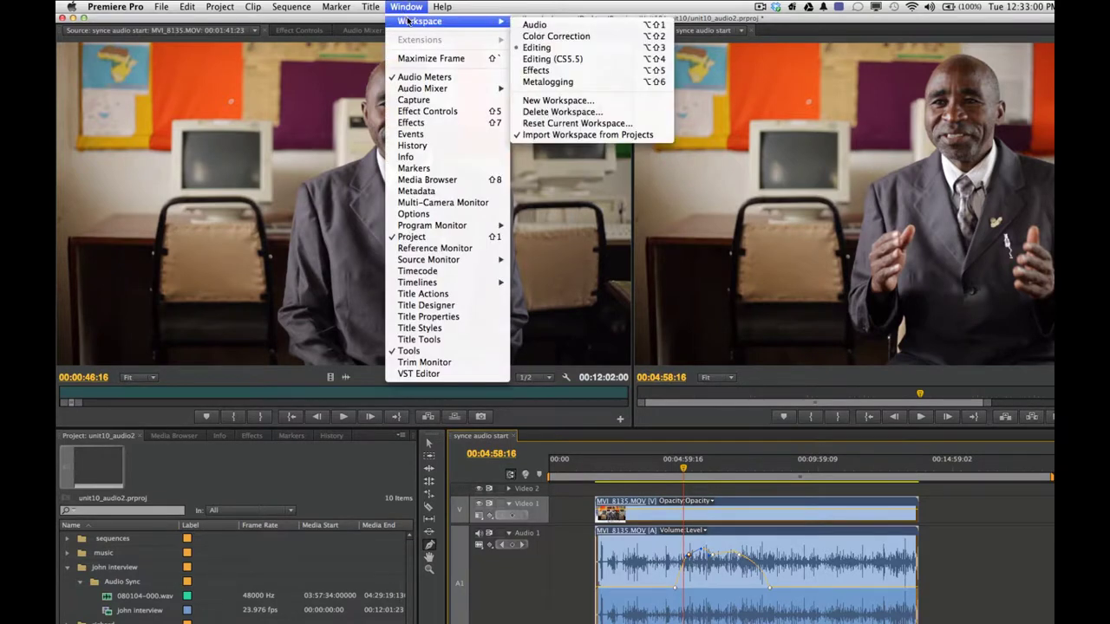
pyautogui.click(571, 26)
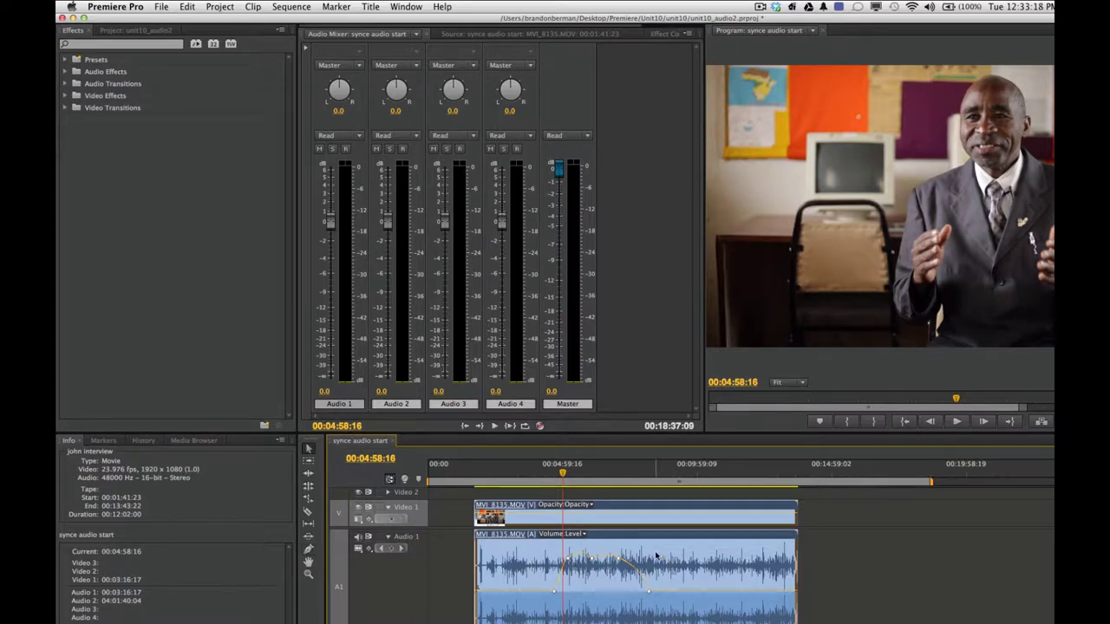
pyautogui.doubleClick(656, 555)
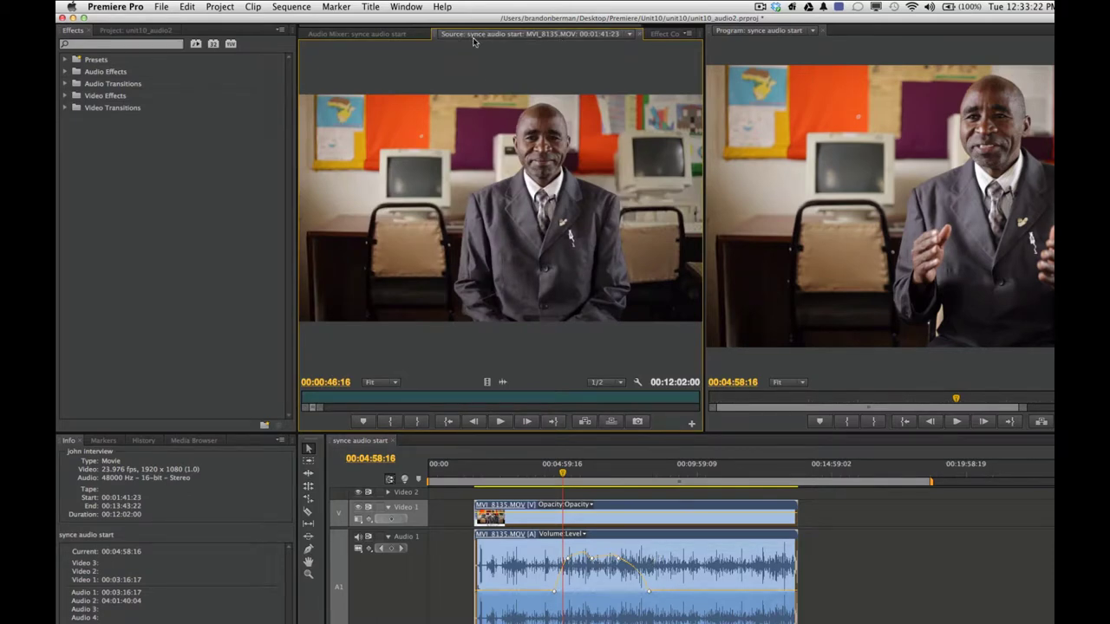
pyautogui.click(661, 34)
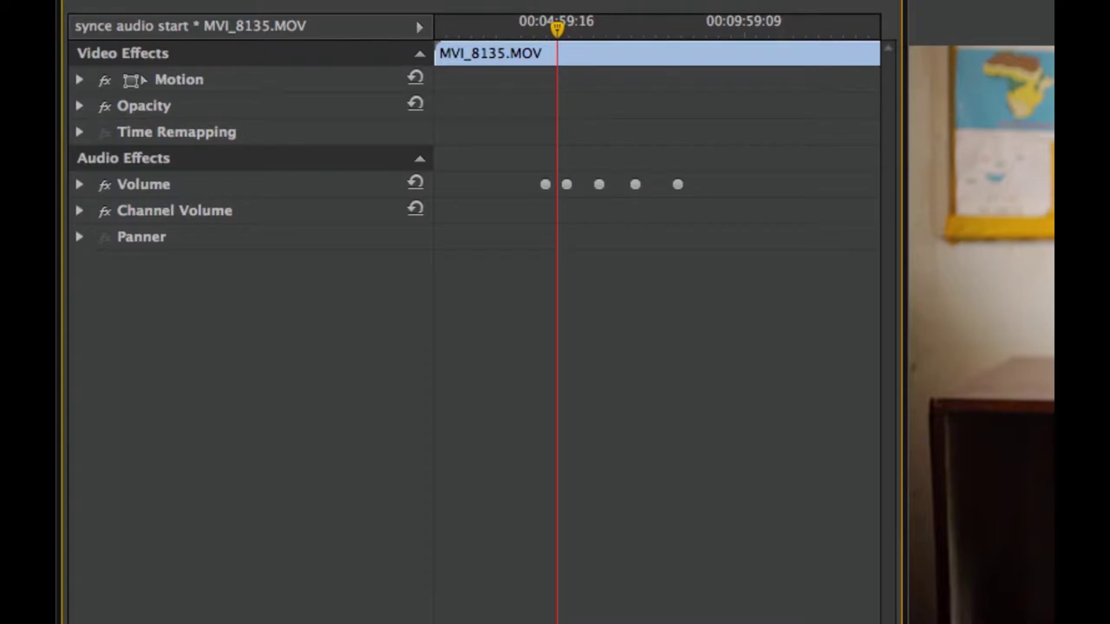
# Expand the Volume, Panner and Channel Volume settings in Effect Controls
pyautogui.click(78, 186)
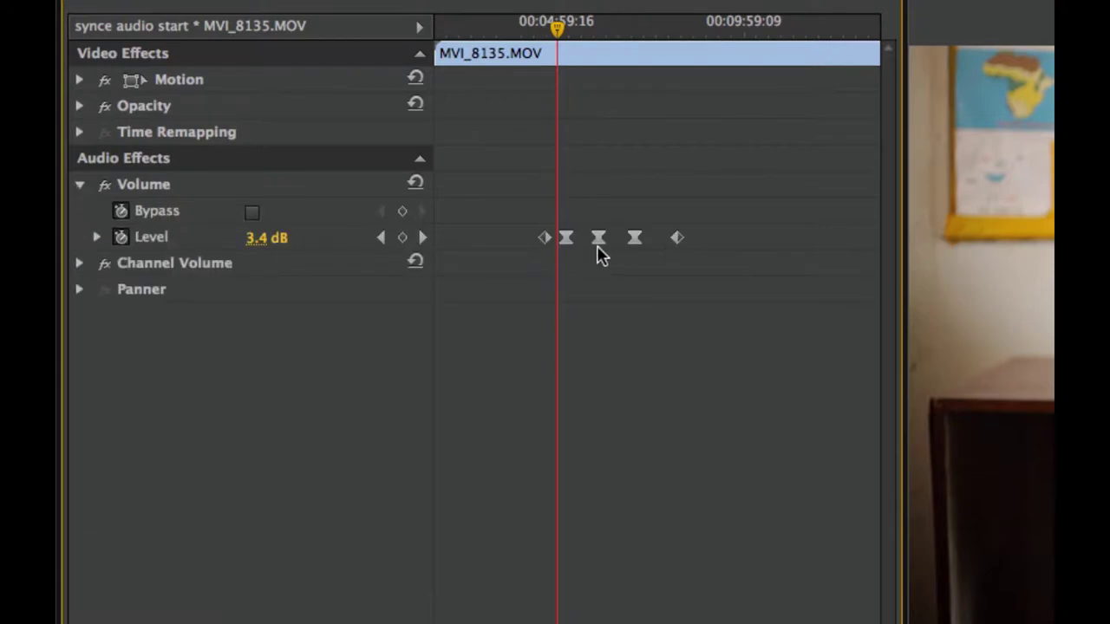
pyautogui.click(97, 238)
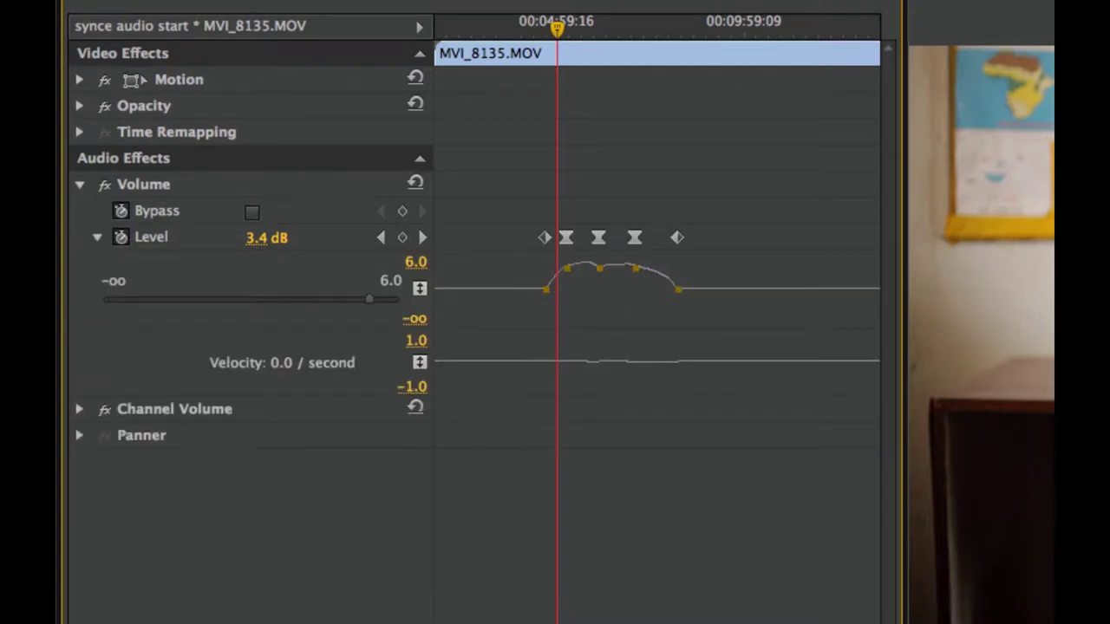
pyautogui.click(80, 436)
pyautogui.click(95, 464)
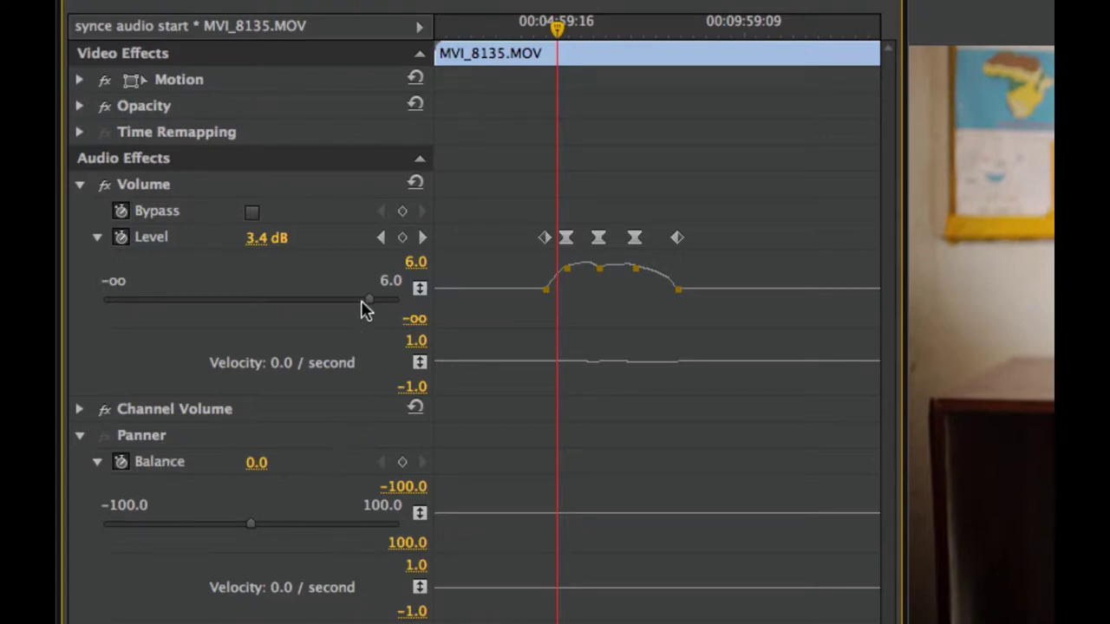
pyautogui.click(80, 409)
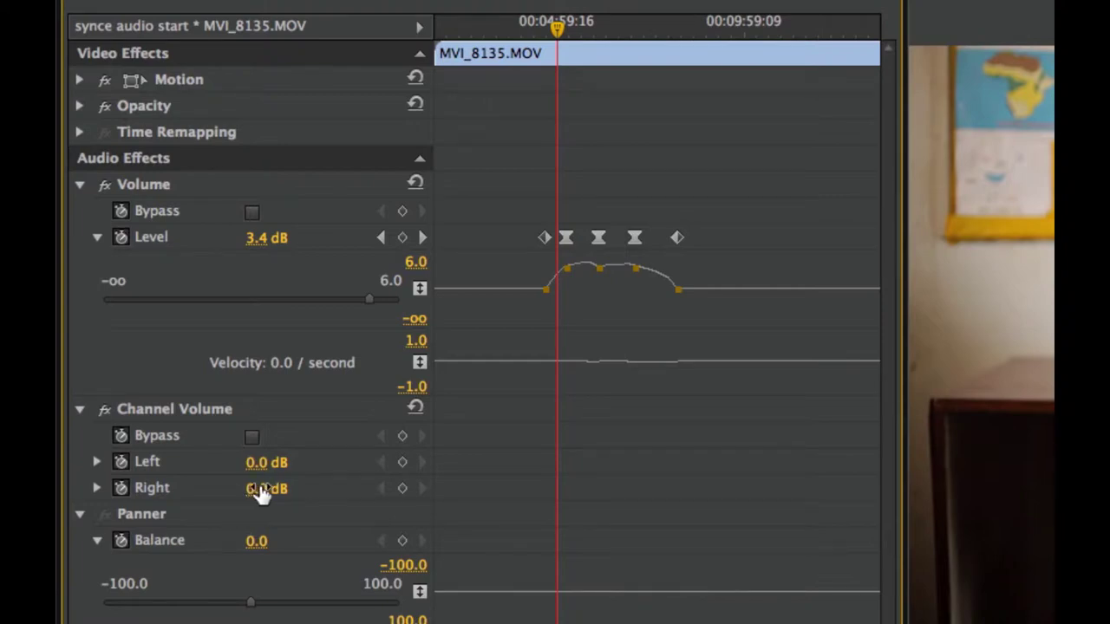
# Keyframe the Right channel volume, raising it and then lowering it to -2.2 dB
pyautogui.moveTo(263, 488); pyautogui.dragTo(364, 462)
pyautogui.click(649, 39)
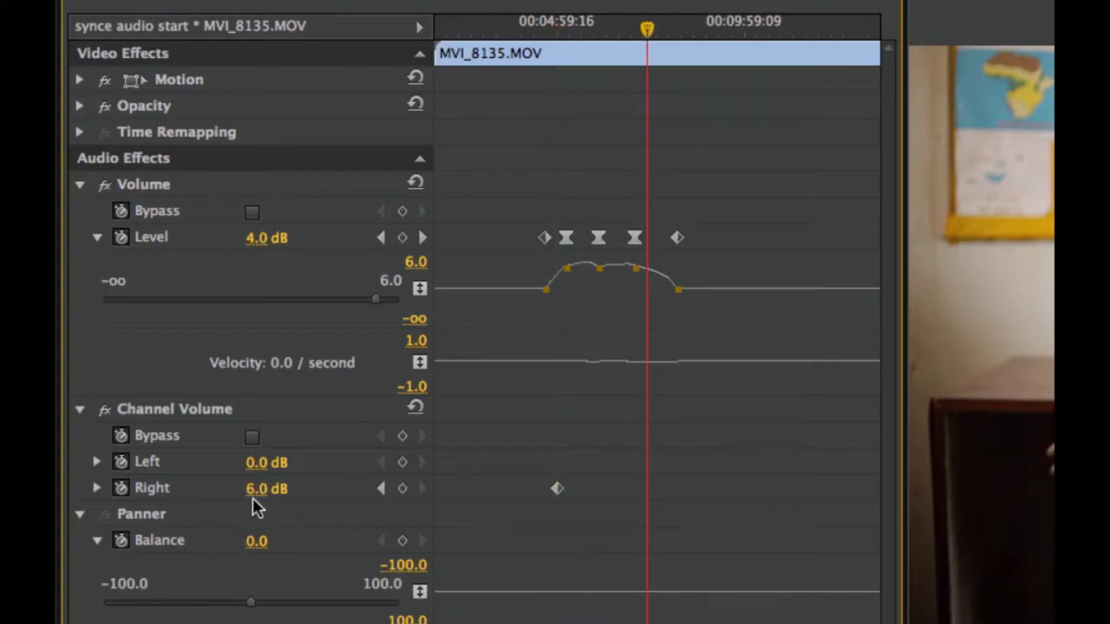
pyautogui.moveTo(254, 507); pyautogui.dragTo(183, 507)
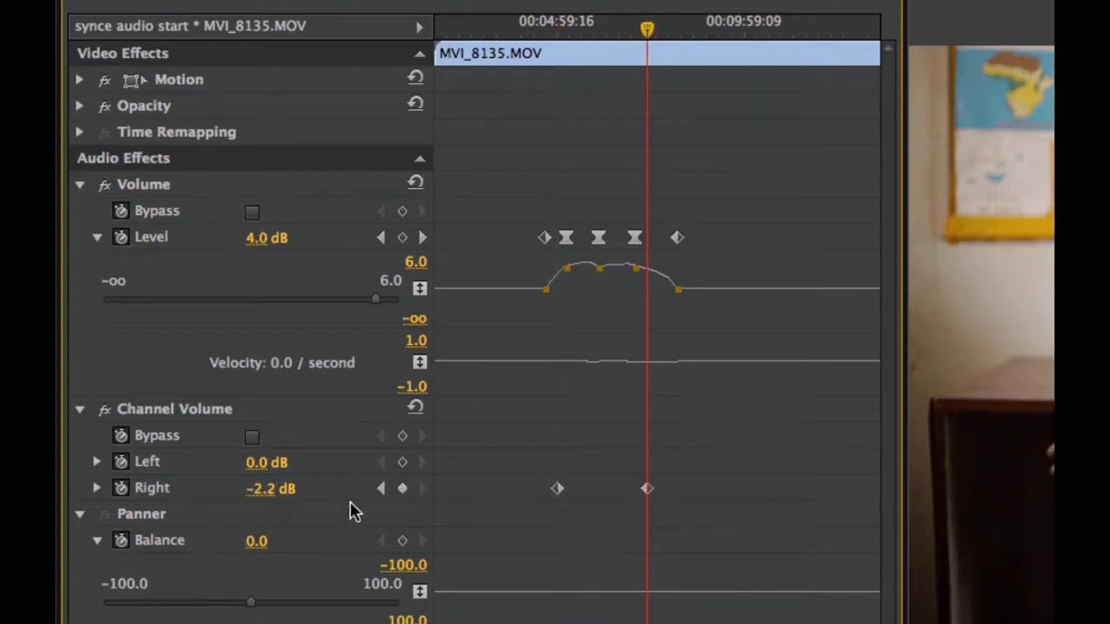
# Keyframe Panner Balance from -100.0 fully left to 100.0 fully right near the clip end
pyautogui.moveTo(564, 29); pyautogui.dragTo(626, 33)
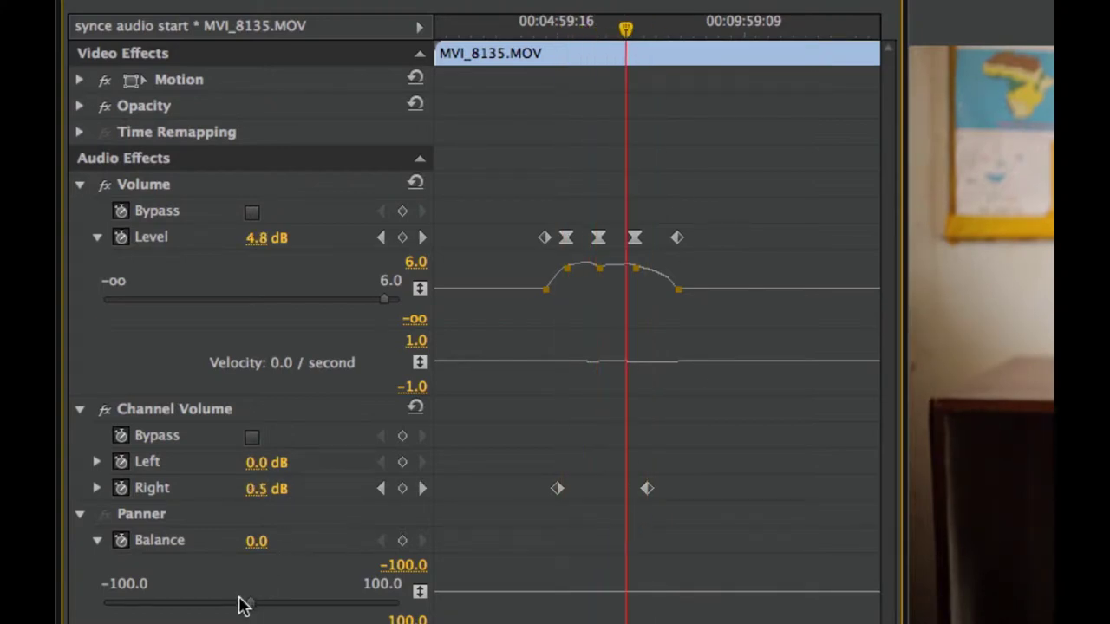
pyautogui.moveTo(246, 605); pyautogui.dragTo(98, 616)
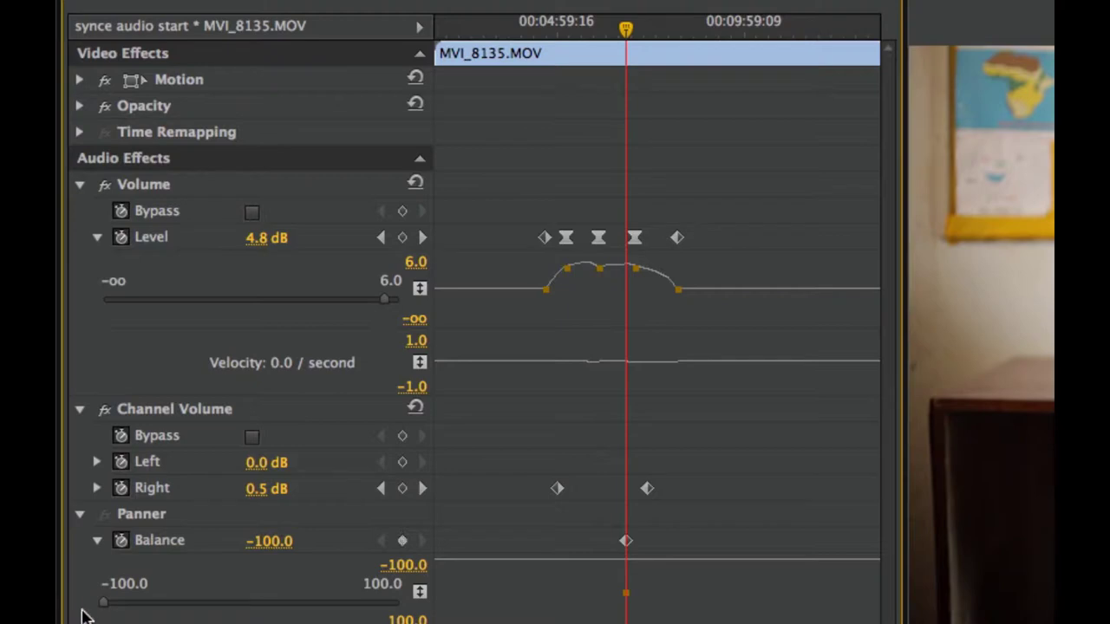
pyautogui.click(791, 23)
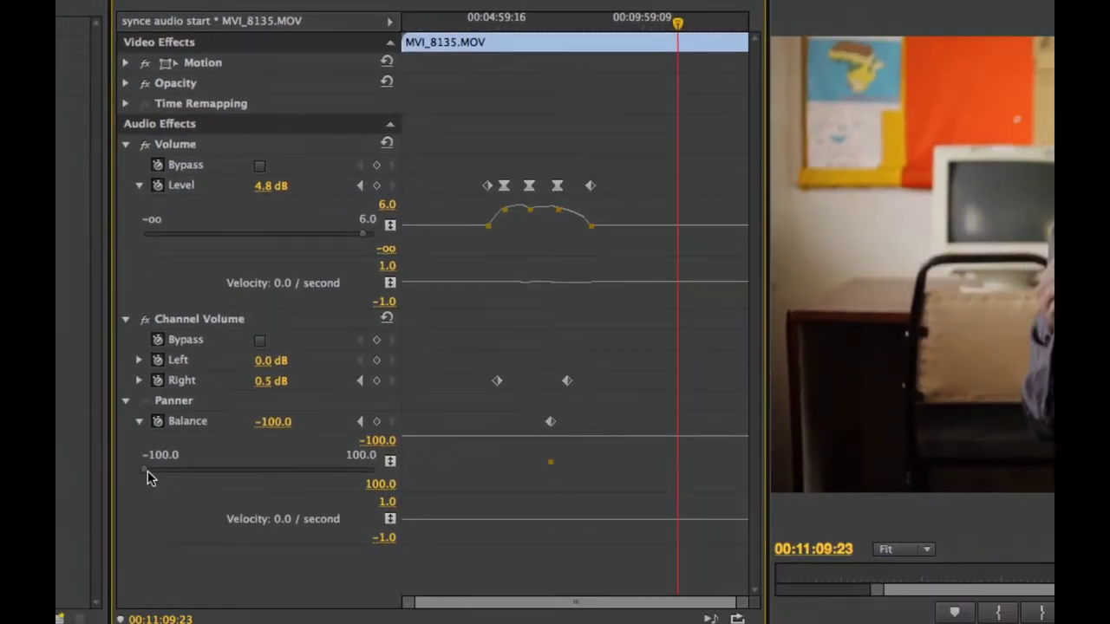
pyautogui.moveTo(147, 476); pyautogui.dragTo(424, 471)
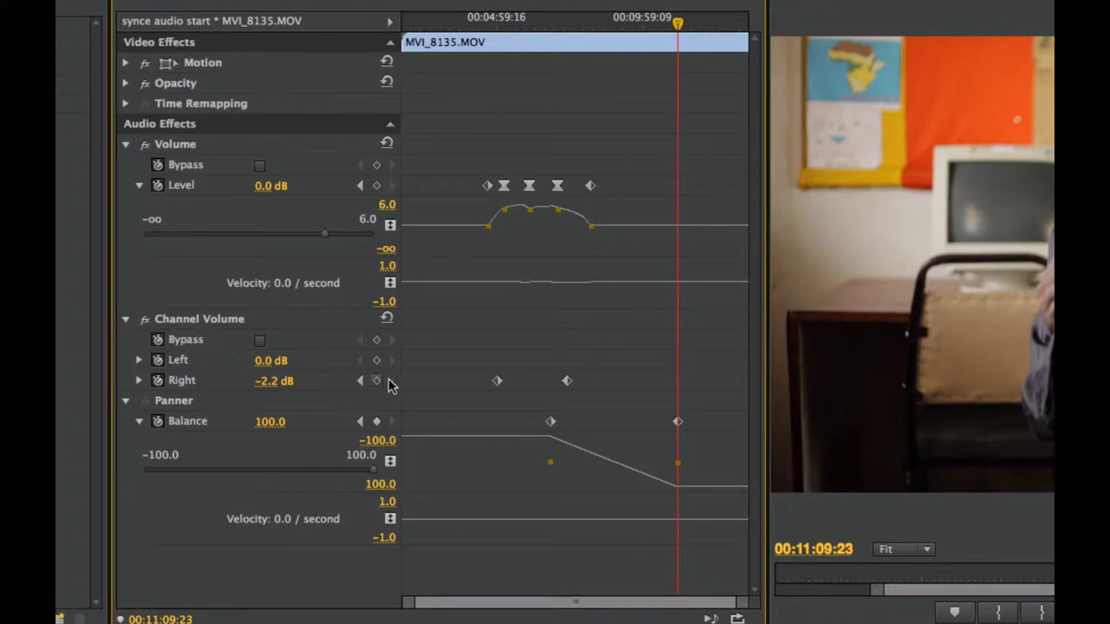
# Turn off animation for Right channel, Balance and Level, confirming each keyframe deletion
pyautogui.click(158, 381)
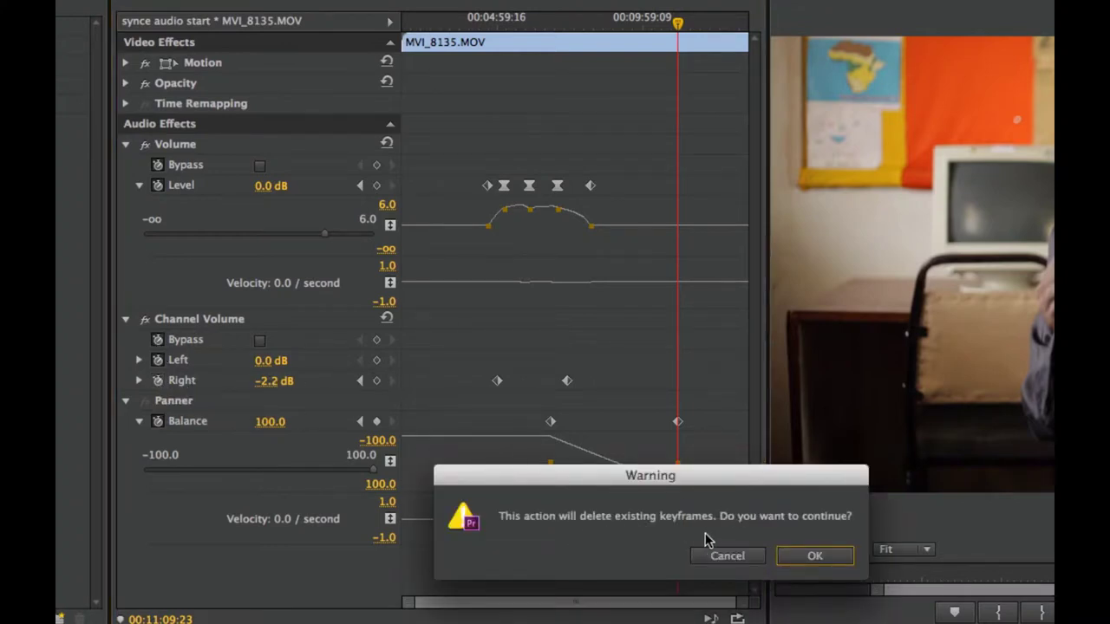
pyautogui.click(820, 554)
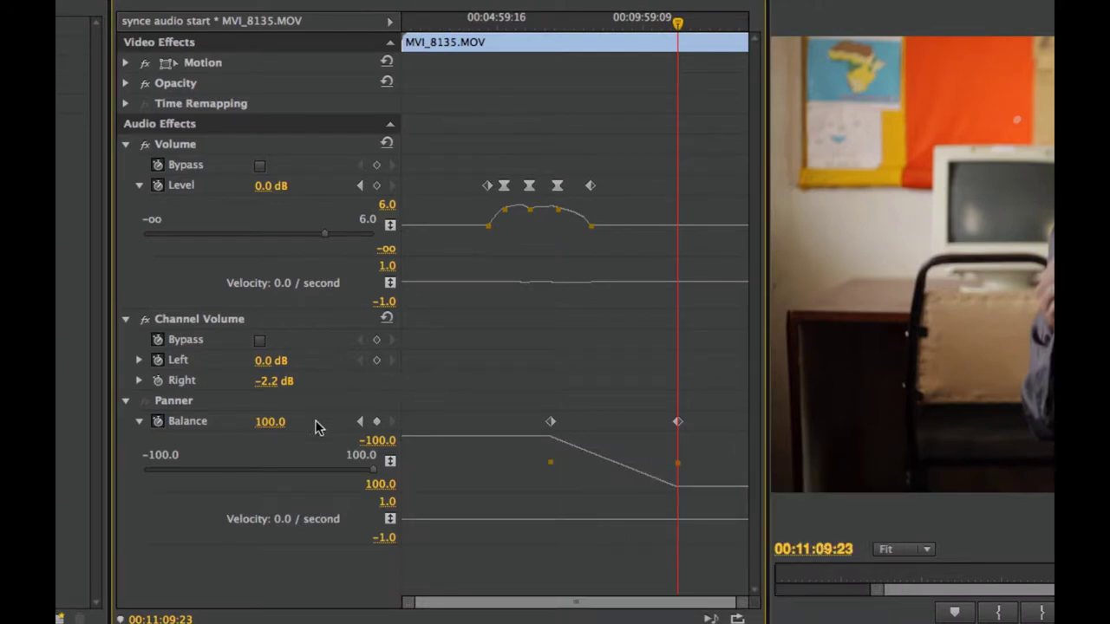
pyautogui.click(158, 422)
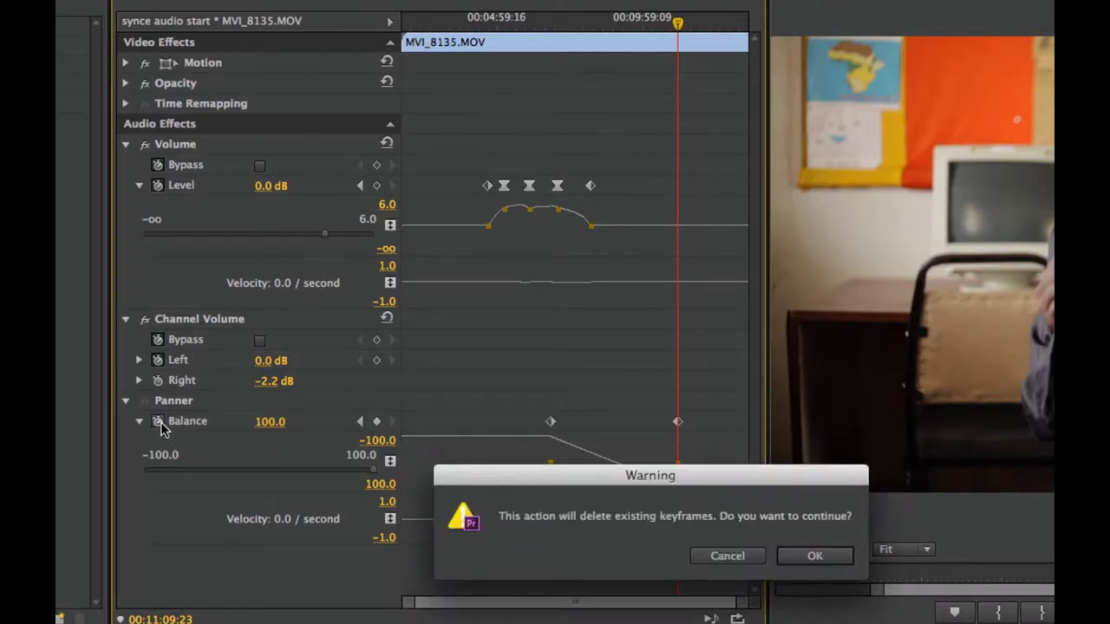
pyautogui.click(824, 559)
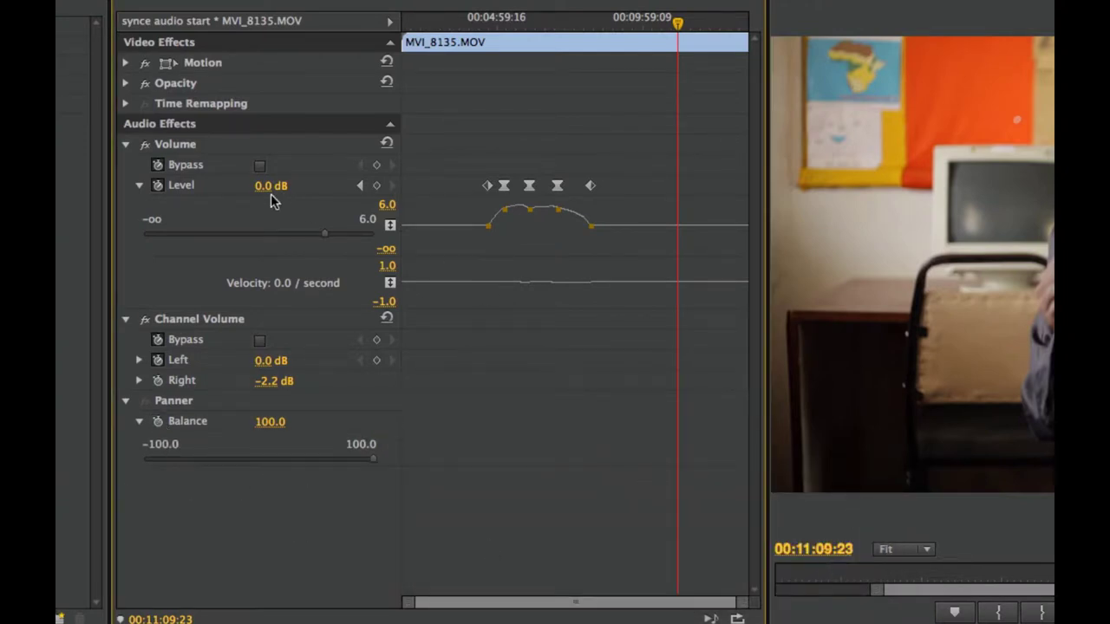
pyautogui.click(159, 187)
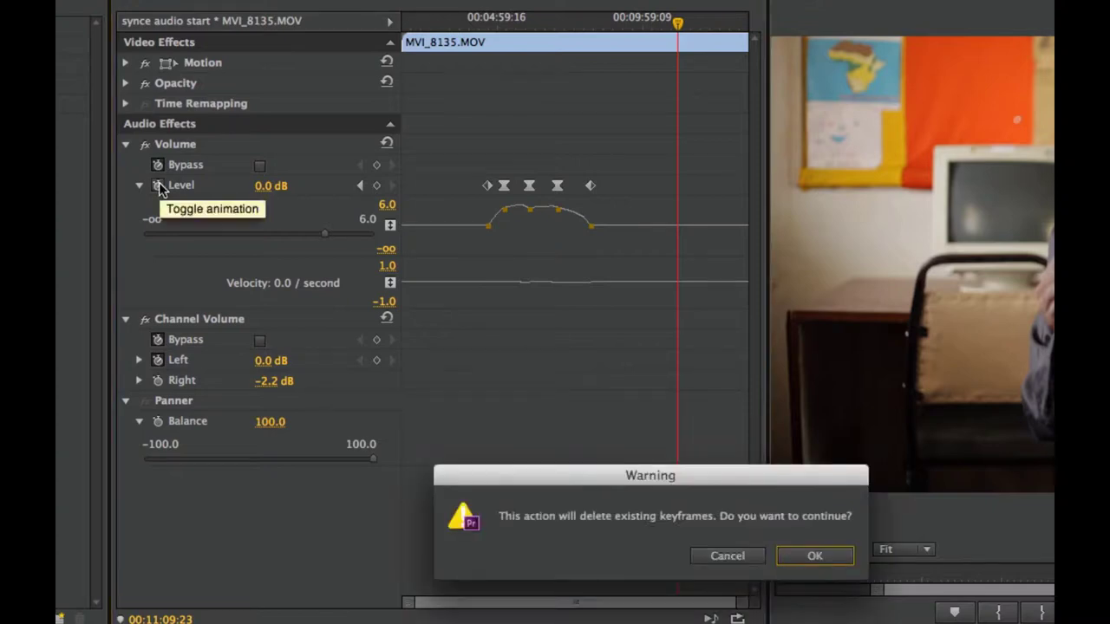
pyautogui.click(808, 555)
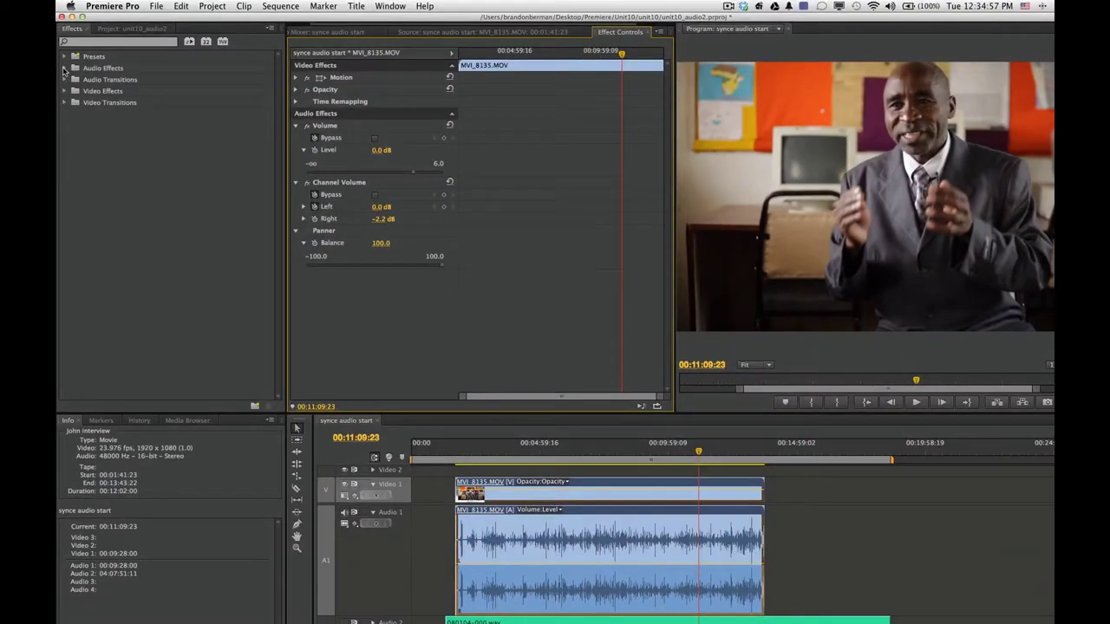
# Apply the DeHummer audio effect to the Audio 1 clip
pyautogui.click(63, 69)
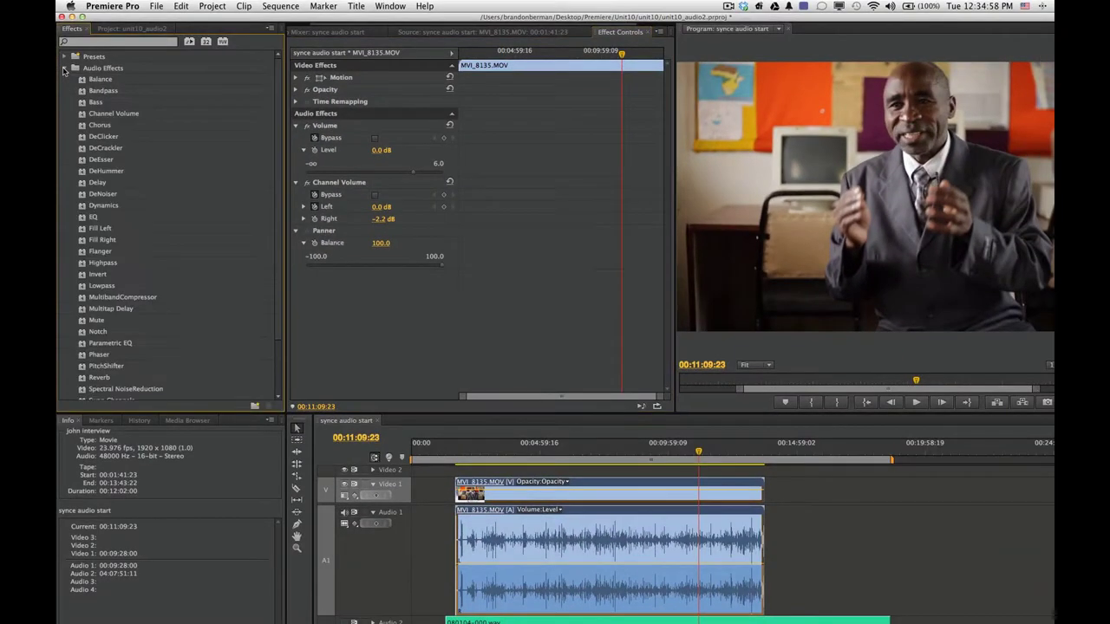
pyautogui.click(85, 173)
pyautogui.moveTo(85, 172); pyautogui.dragTo(633, 553)
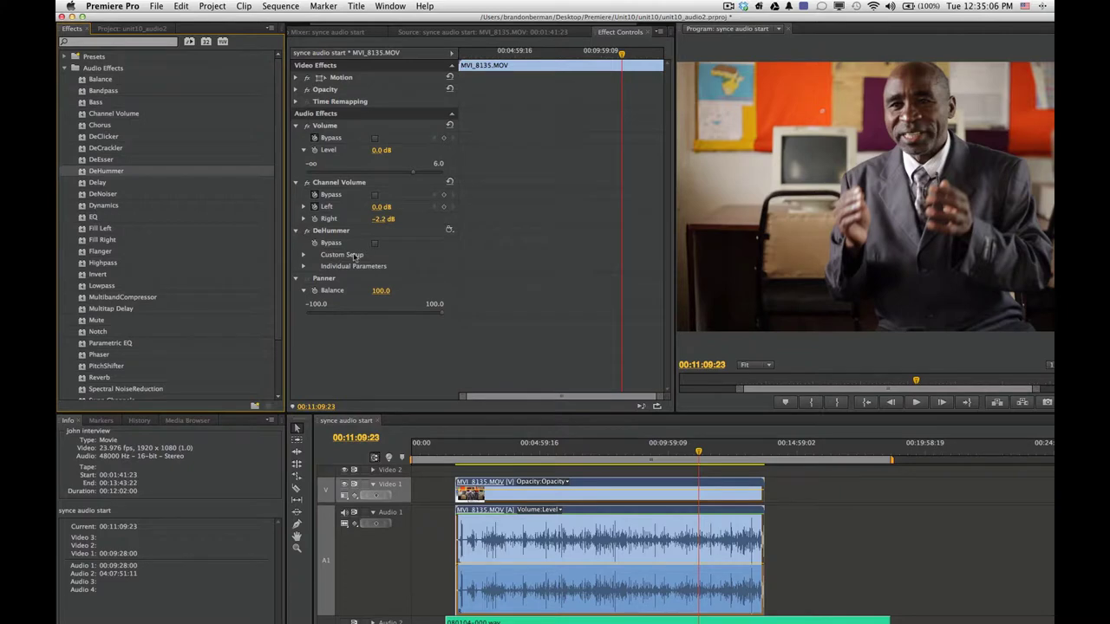
# Set DeHummer's hum reduction to 12.45 dB in its custom setup and pick Flanger
pyautogui.click(303, 255)
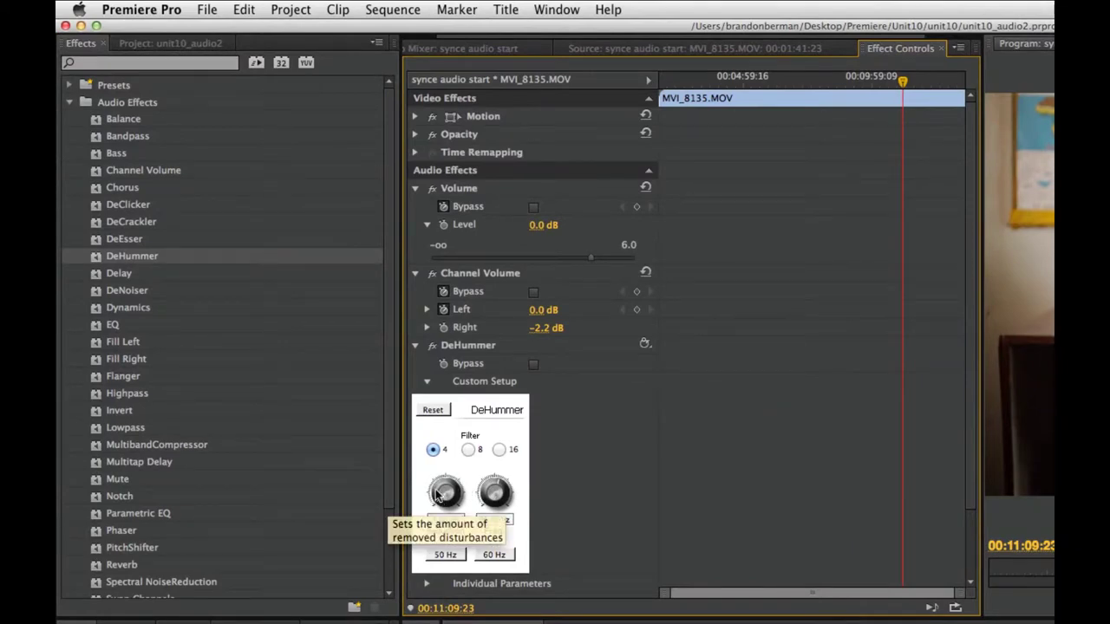
pyautogui.moveTo(445, 492); pyautogui.dragTo(218, 338)
pyautogui.click(128, 309)
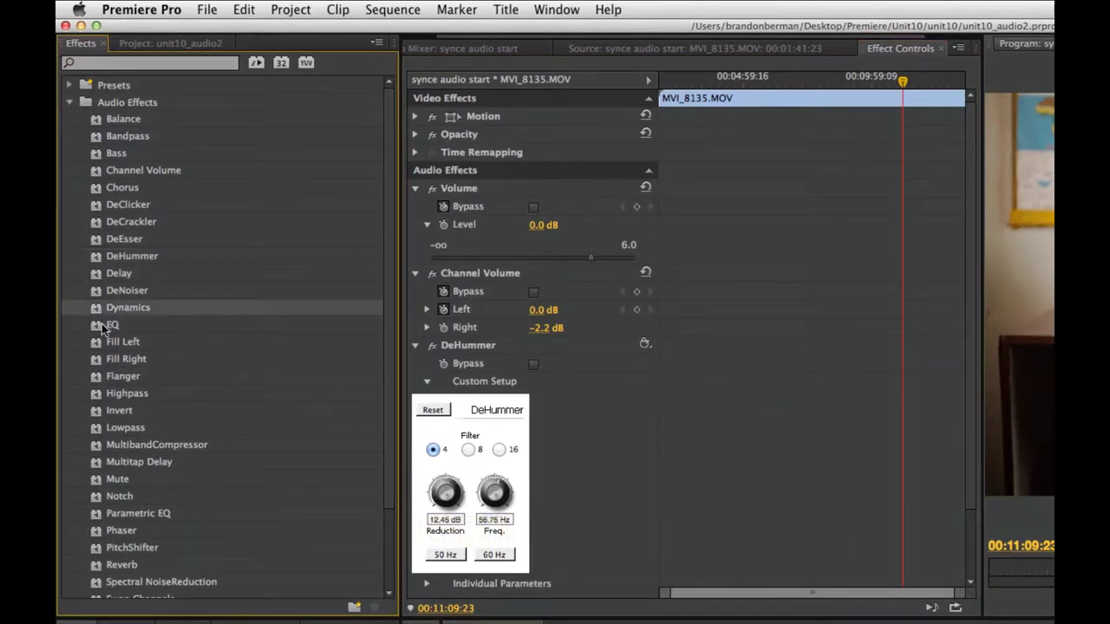
pyautogui.click(98, 379)
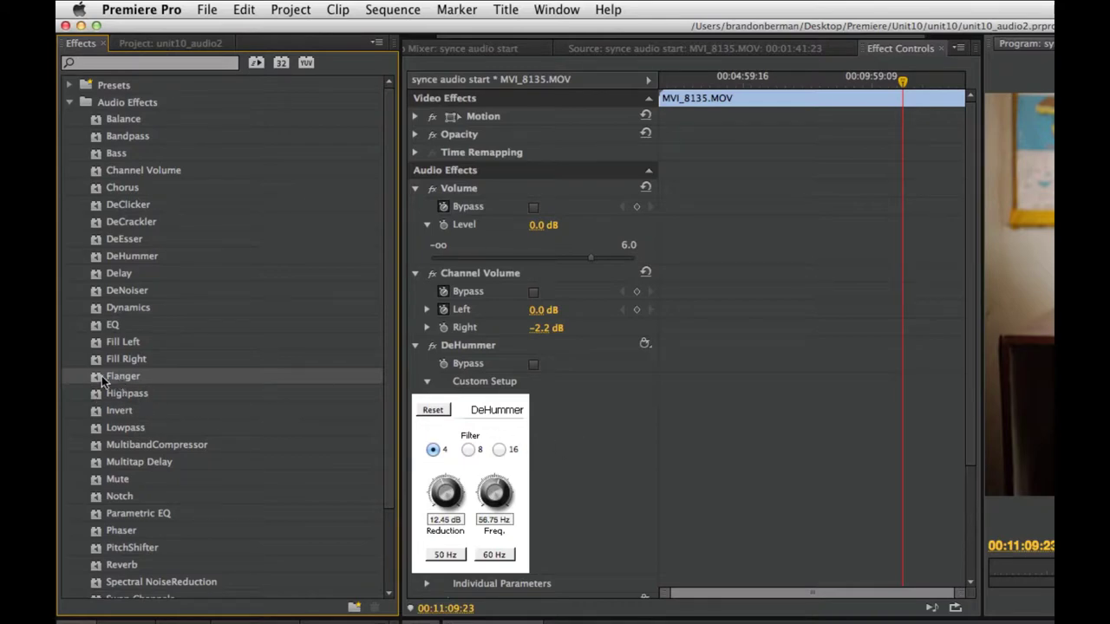
# Collapse DeHummer's custom controls, show Flanger's custom setup, and move the playhead earlier
pyautogui.click(602, 447)
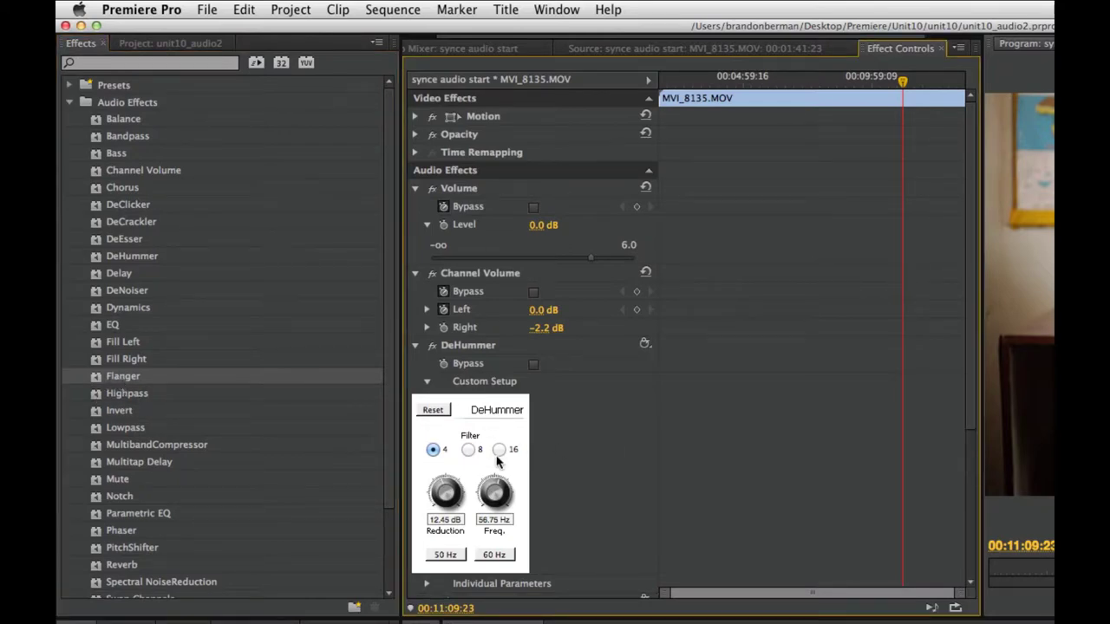
pyautogui.click(426, 381)
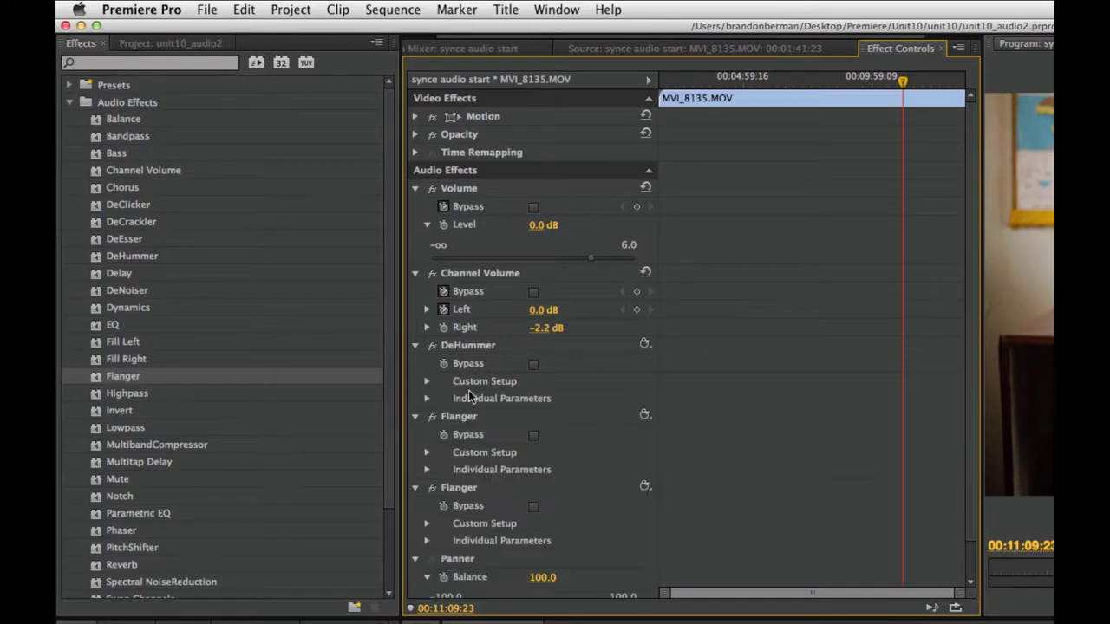
pyautogui.click(429, 452)
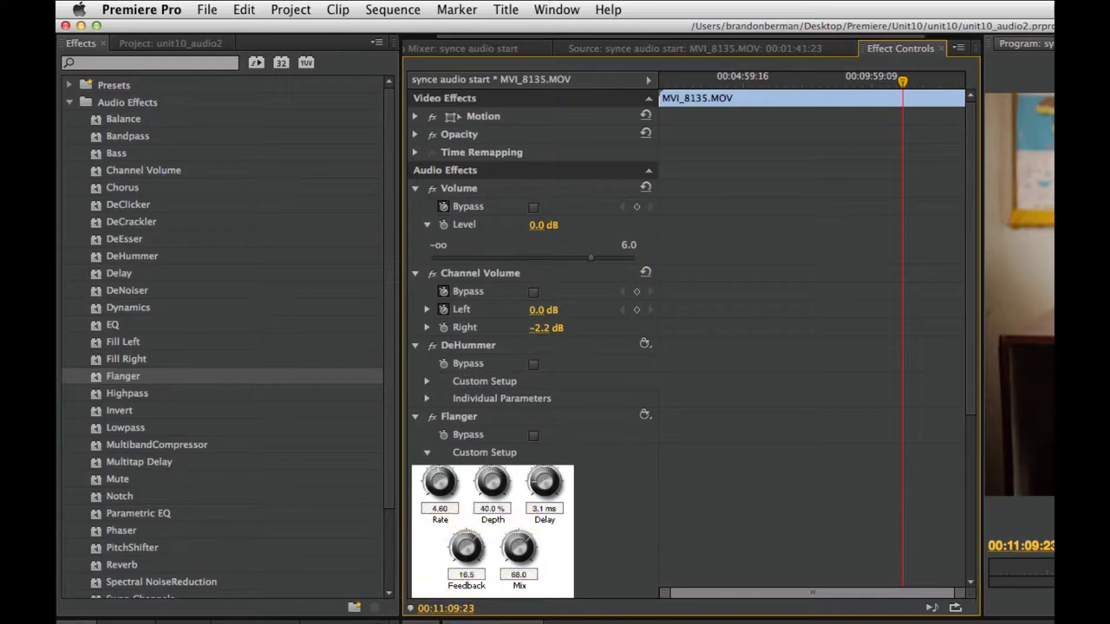
pyautogui.click(818, 78)
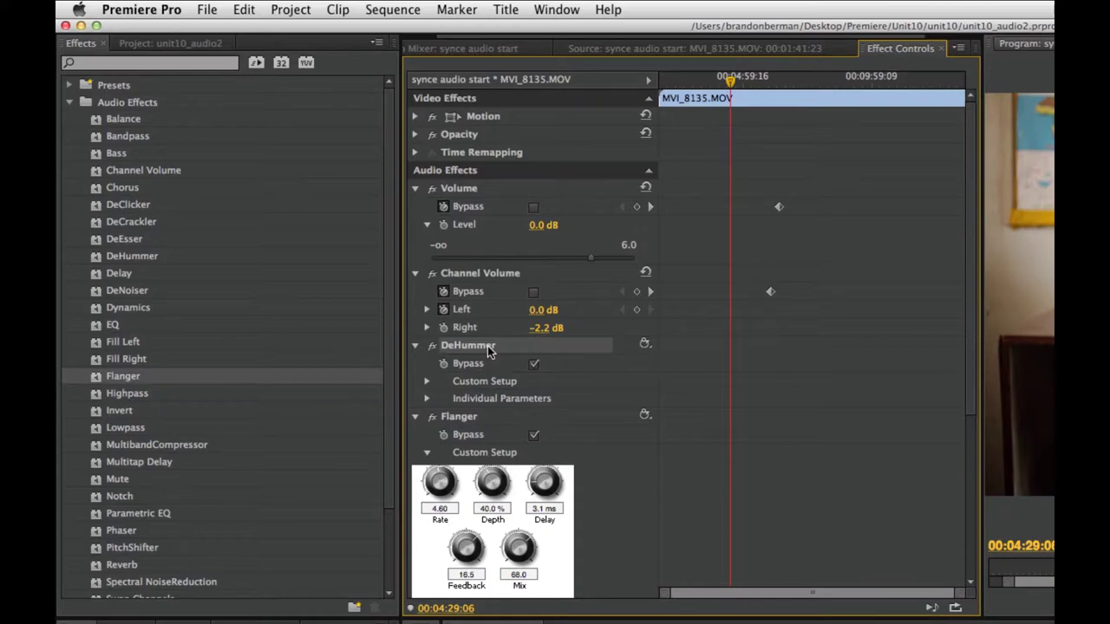
# Collapse and delete the first Flanger effect from the clip
pyautogui.rightClick(488, 349)
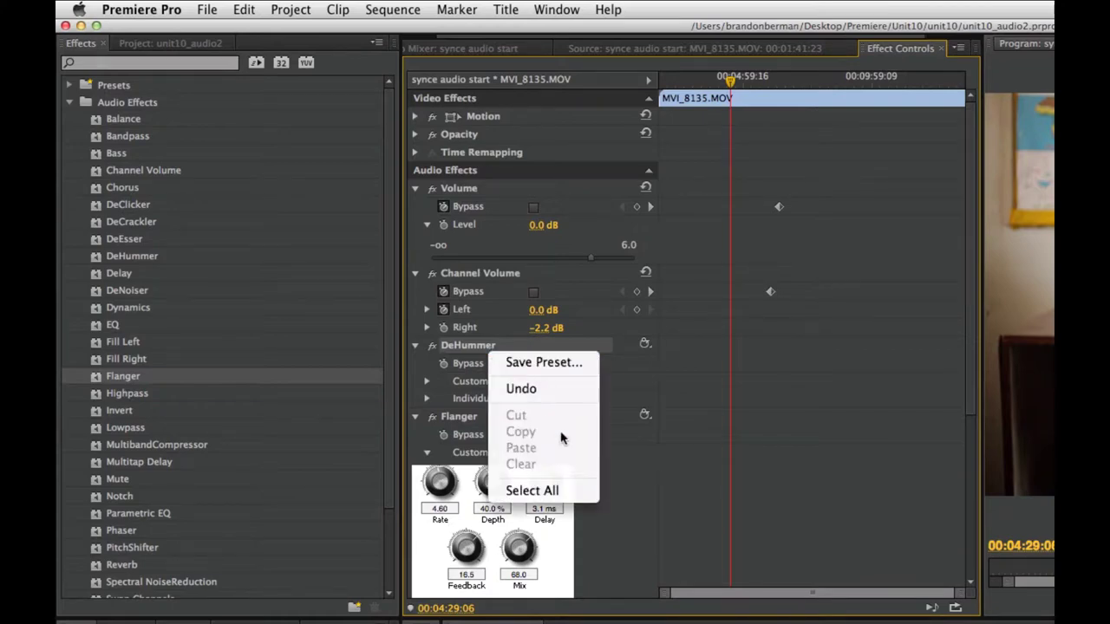
pyautogui.click(607, 501)
pyautogui.click(427, 452)
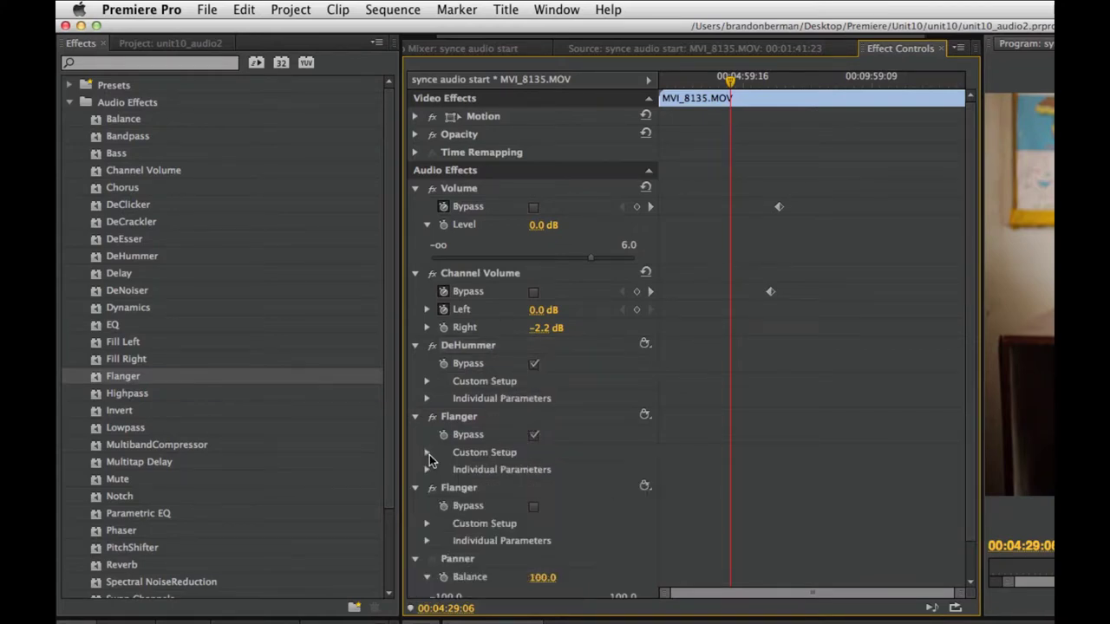
pyautogui.click(415, 416)
pyautogui.click(498, 422)
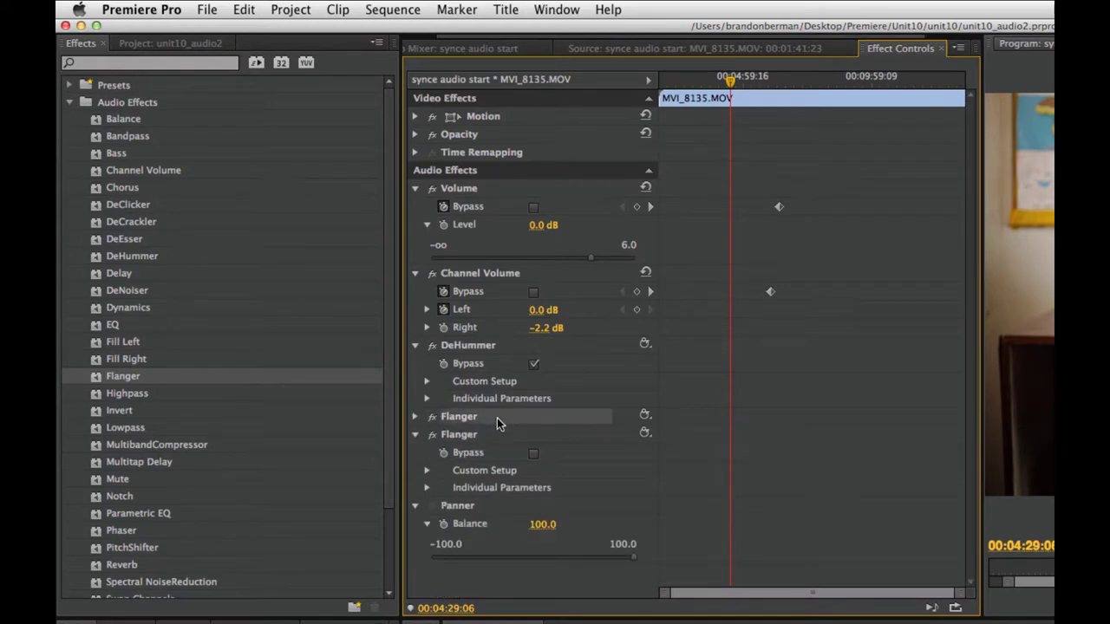
pyautogui.press('Delete')
# Delete the second Flanger and DeHummer, then collapse Channel Volume and Volume
pyautogui.click(479, 416)
pyautogui.press('Delete')
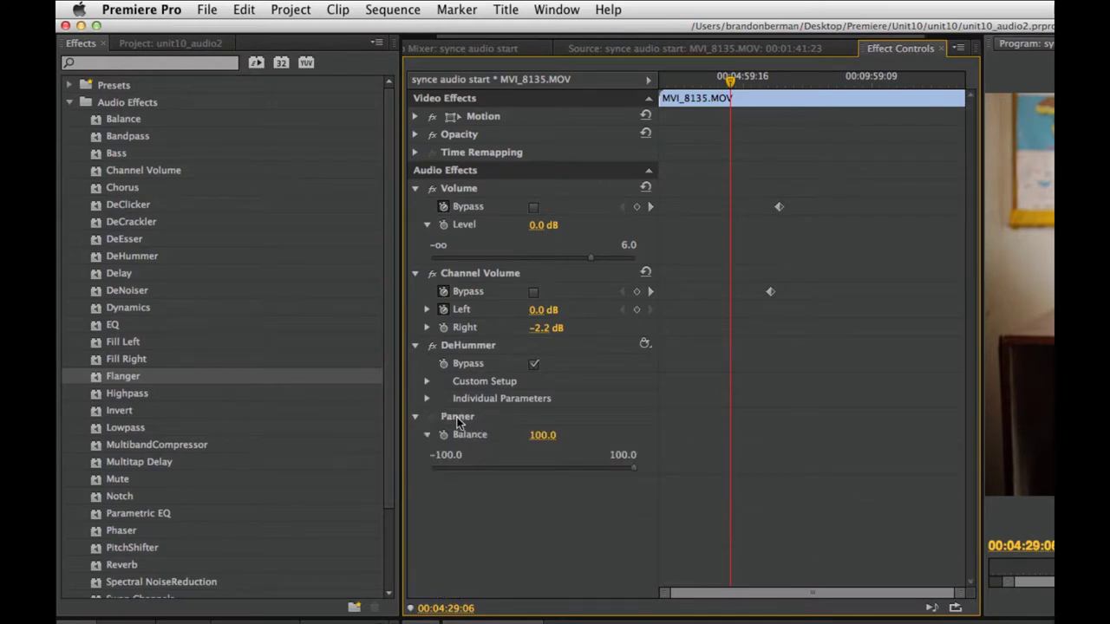
pyautogui.click(482, 422)
pyautogui.click(479, 349)
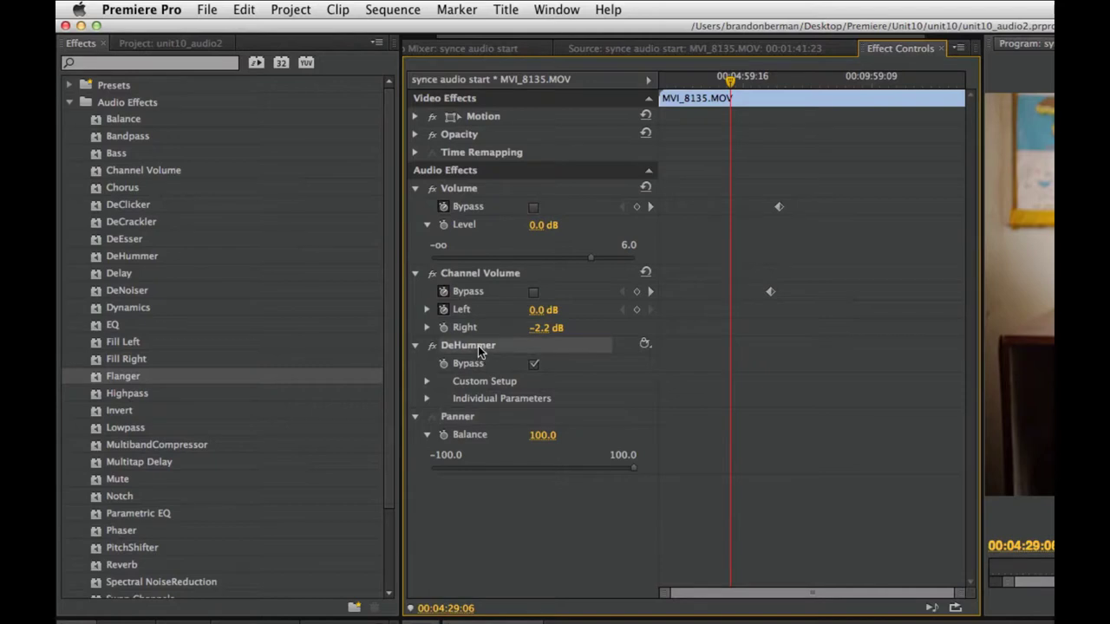
pyautogui.press('Delete')
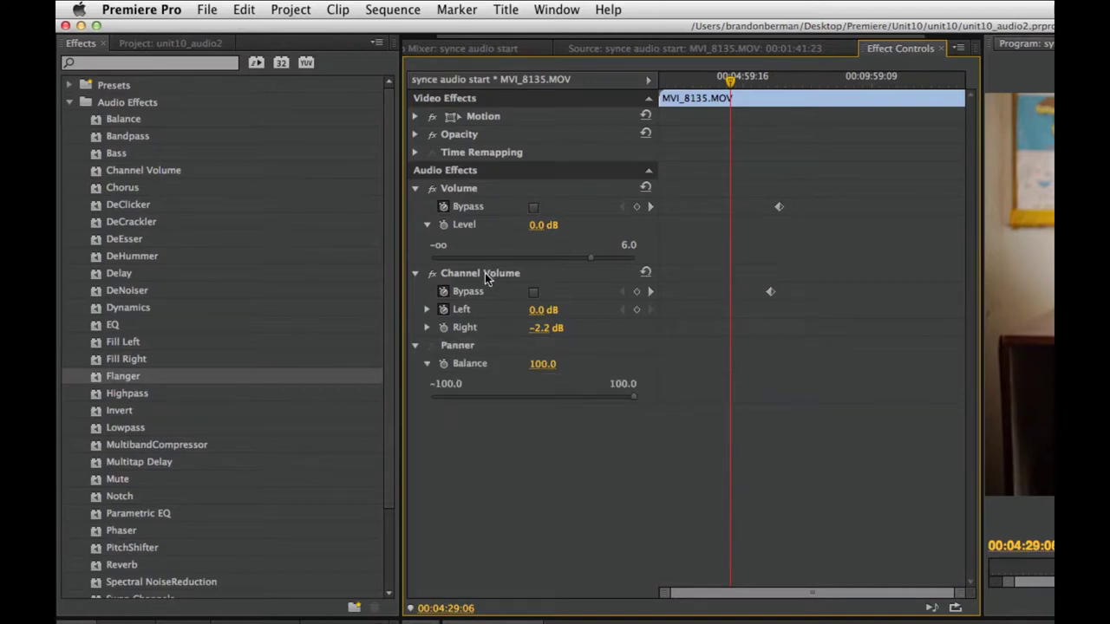
pyautogui.click(415, 274)
pyautogui.click(416, 190)
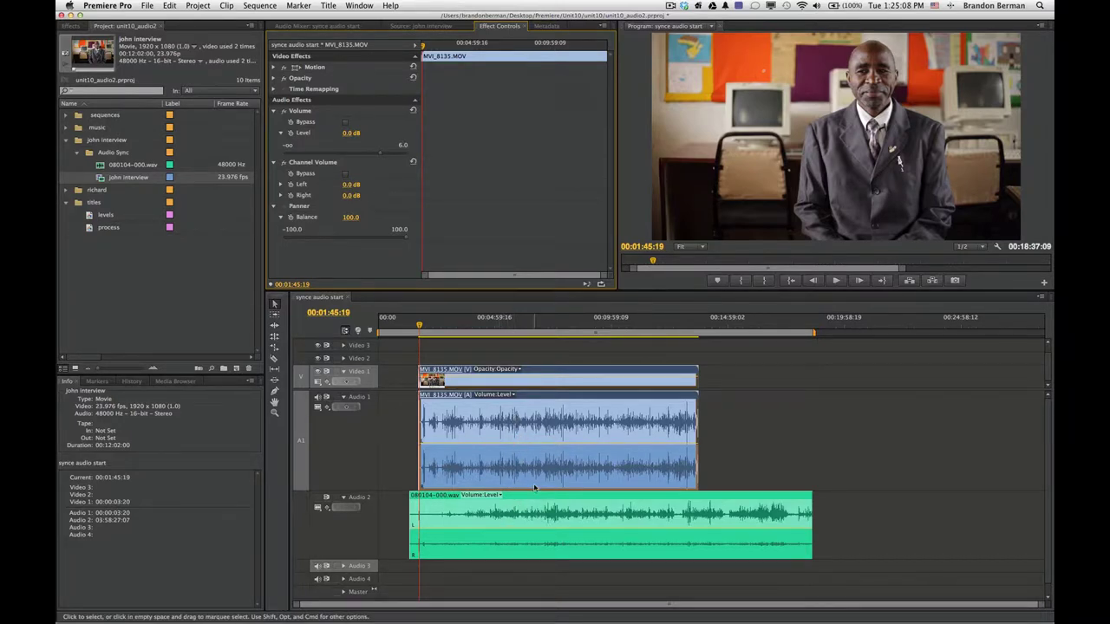
# Reveal 080104-000.wav in the Project panel and load it into the Source Monitor
pyautogui.click(541, 513)
pyautogui.rightClick(544, 517)
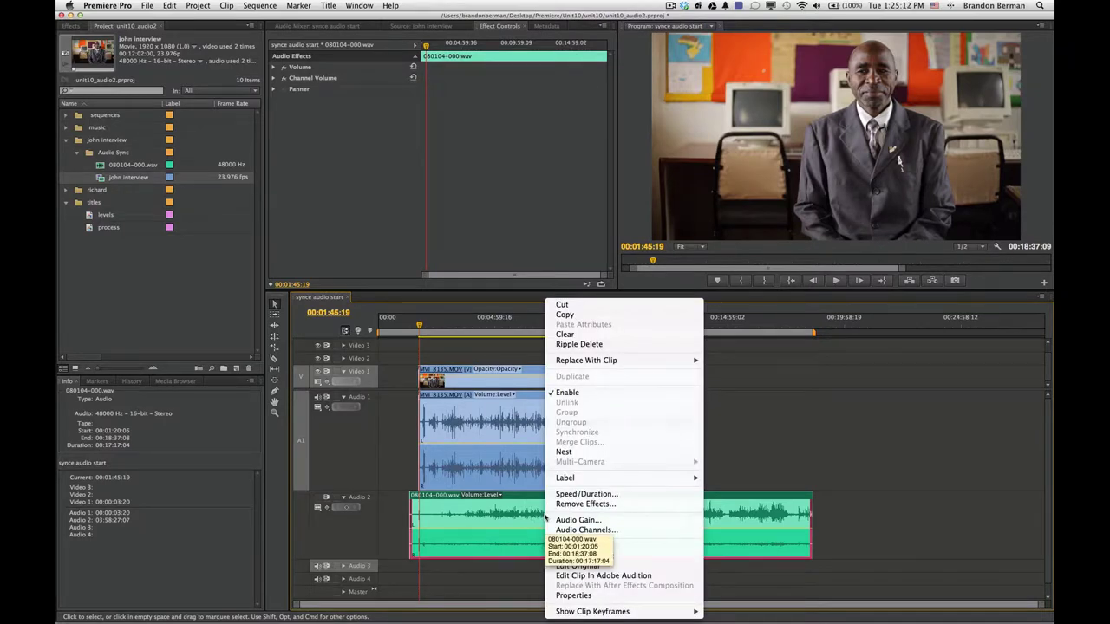
pyautogui.click(634, 558)
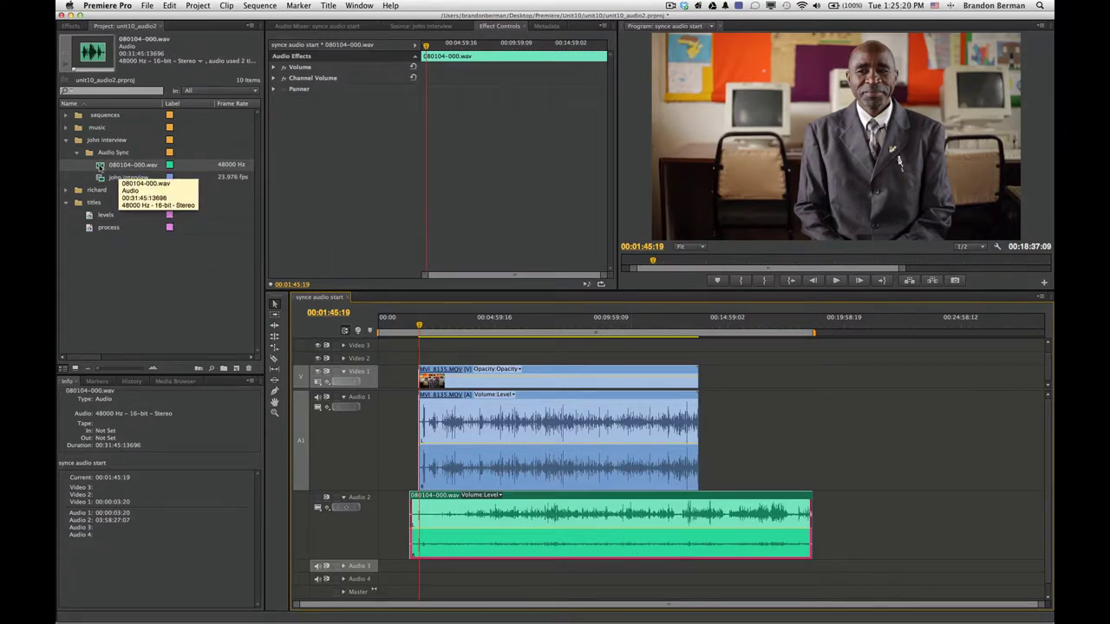
pyautogui.doubleClick(100, 165)
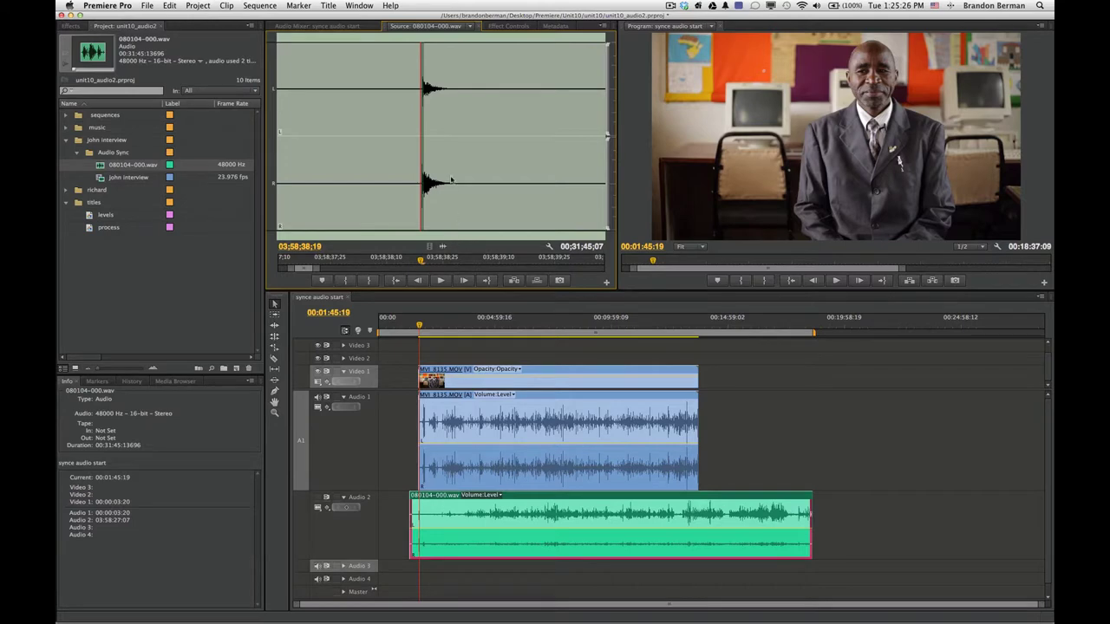
# Zoom to the waveform spike and set an In point at 03:58:38:19 just before it
pyautogui.moveTo(333, 266); pyautogui.dragTo(400, 268)
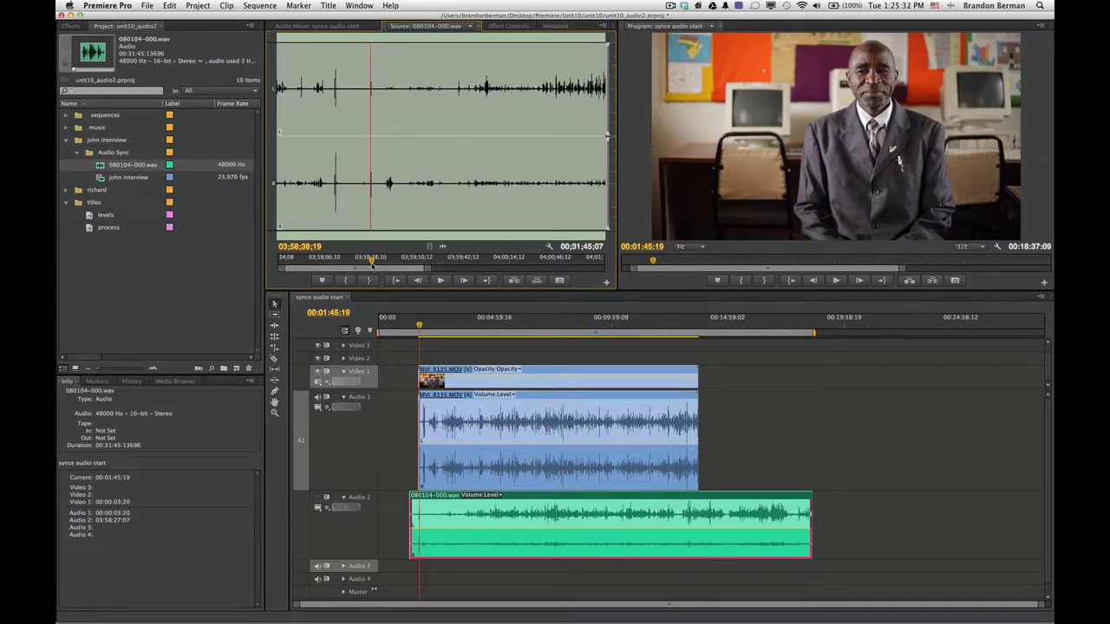
pyautogui.moveTo(371, 261)
pyautogui.mouseDown()
pyautogui.moveTo(385, 270)
pyautogui.moveTo(365, 276)
pyautogui.mouseUp()
pyautogui.moveTo(441, 262); pyautogui.dragTo(387, 262)
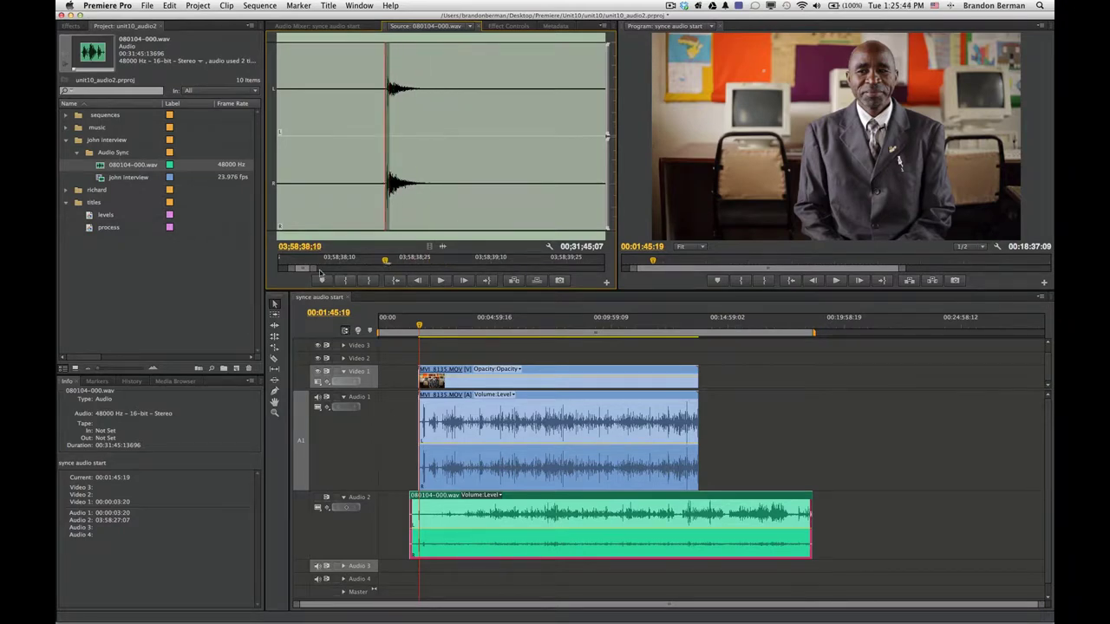
pyautogui.moveTo(321, 273); pyautogui.dragTo(296, 272)
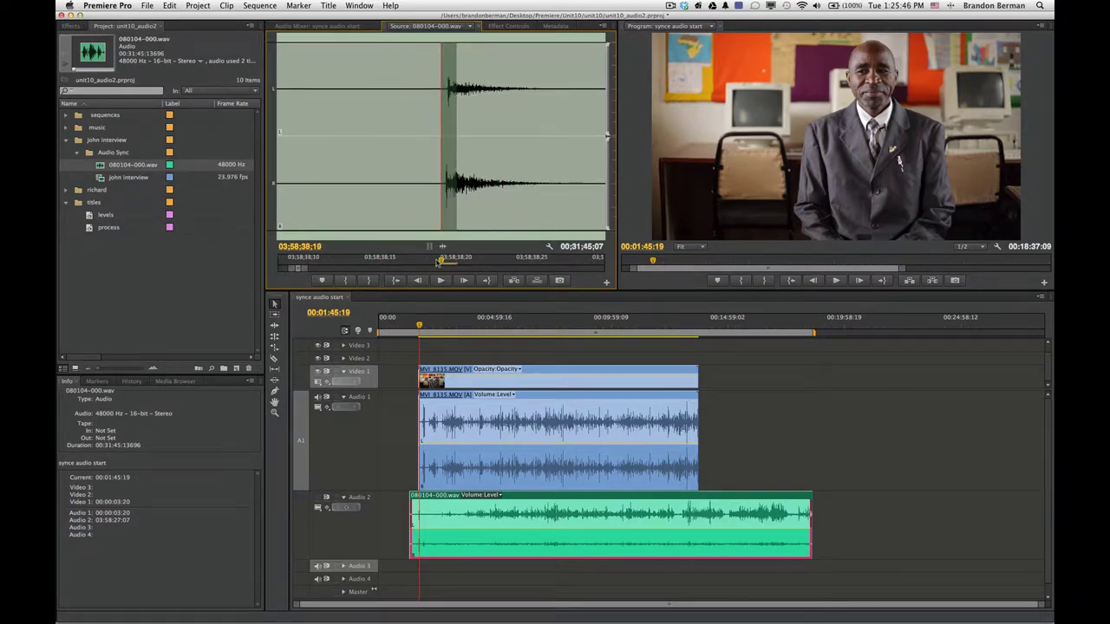
pyautogui.moveTo(446, 262); pyautogui.dragTo(444, 262)
pyautogui.press('i')
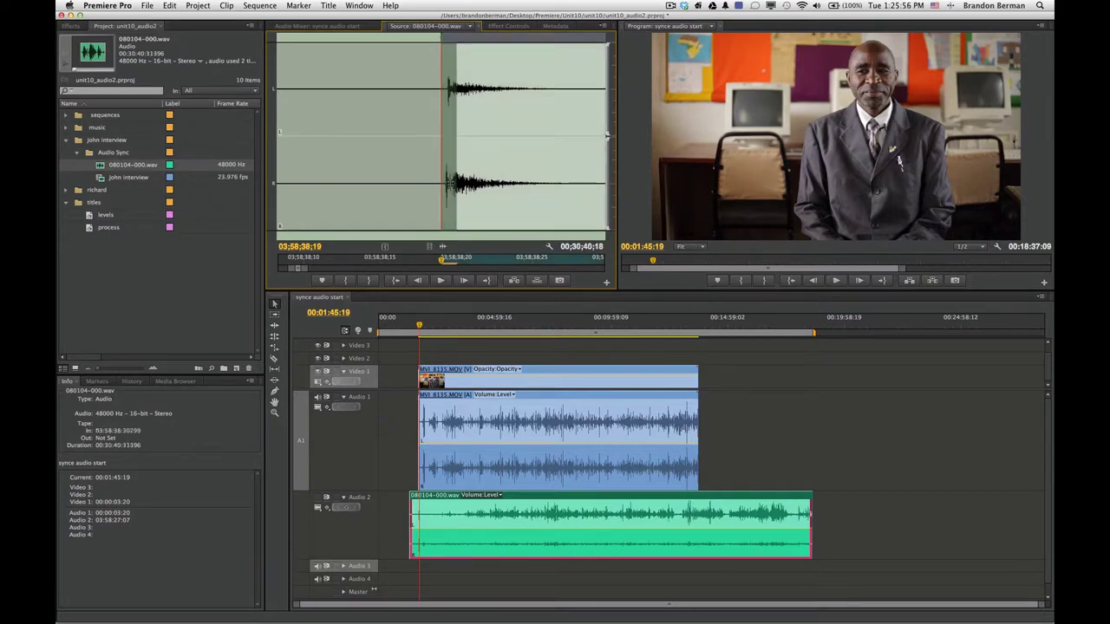
# Mark an In point at 00:00:00:21 on john interview, then also select 080104-000.wav
pyautogui.doubleClick(101, 177)
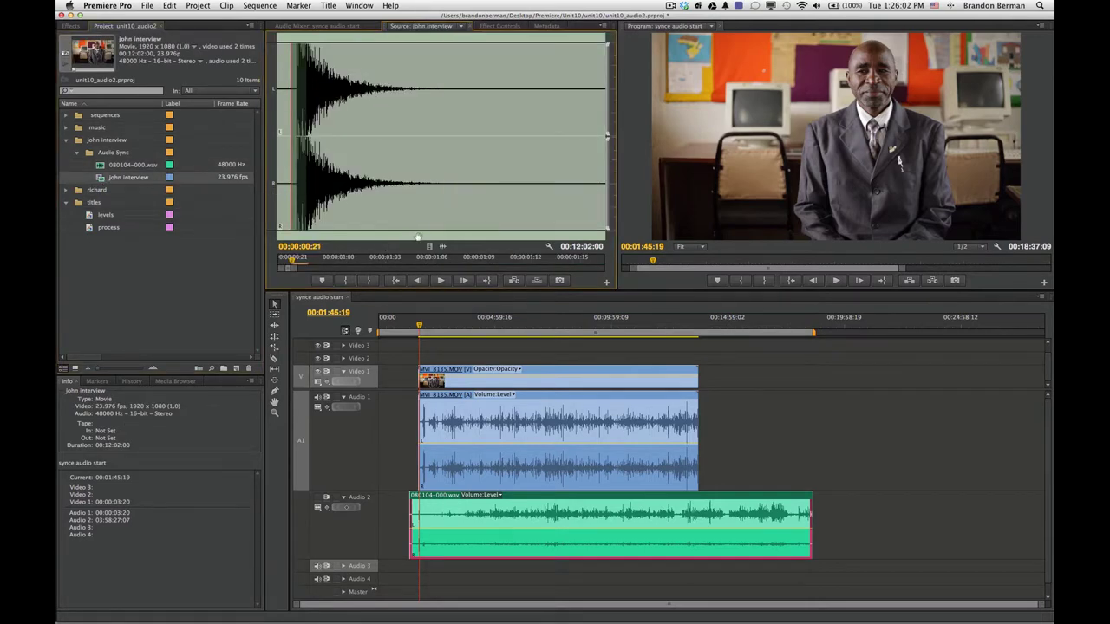
pyautogui.scroll(3, 292, 271)
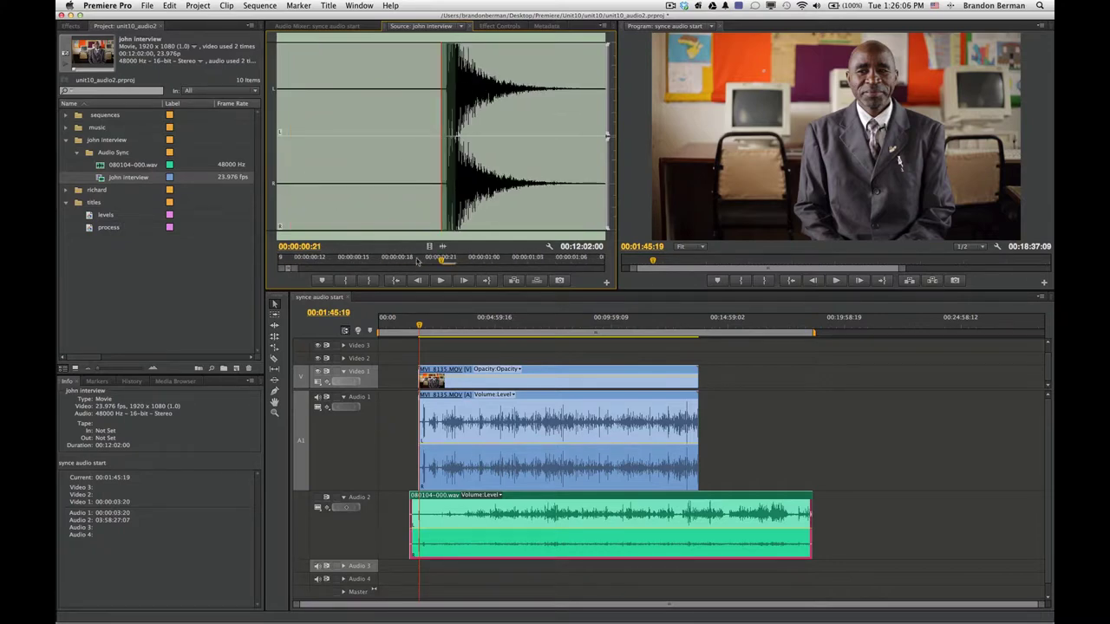
pyautogui.moveTo(442, 260)
pyautogui.mouseDown()
pyautogui.moveTo(431, 260)
pyautogui.moveTo(442, 260)
pyautogui.mouseUp()
pyautogui.press('i')
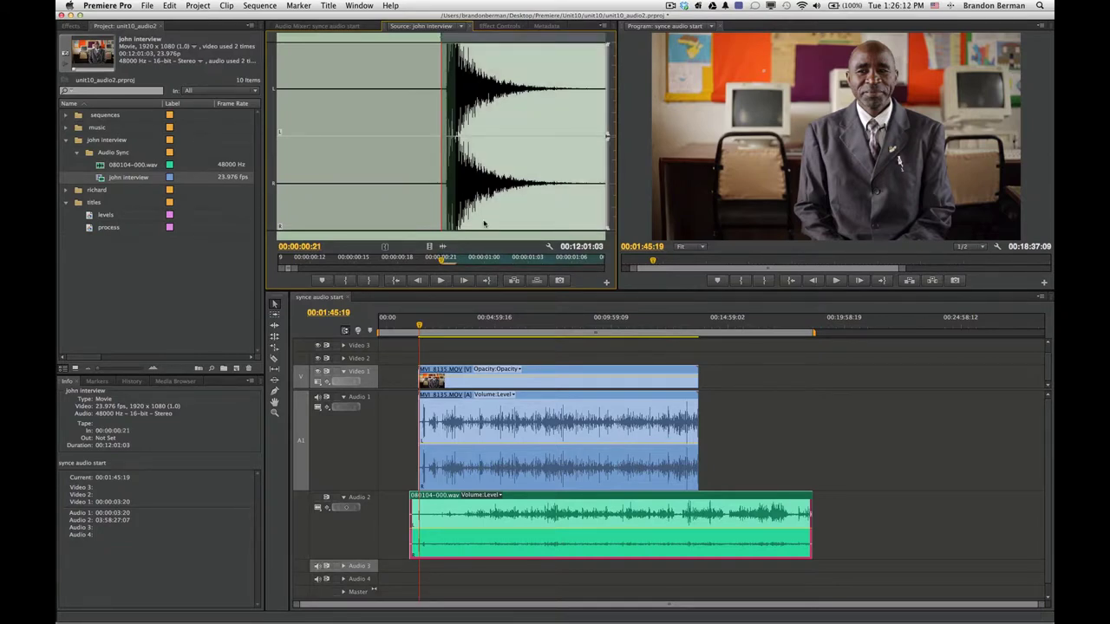
pyautogui.keyDown('shift'); pyautogui.click(137, 165); pyautogui.keyUp('shift')
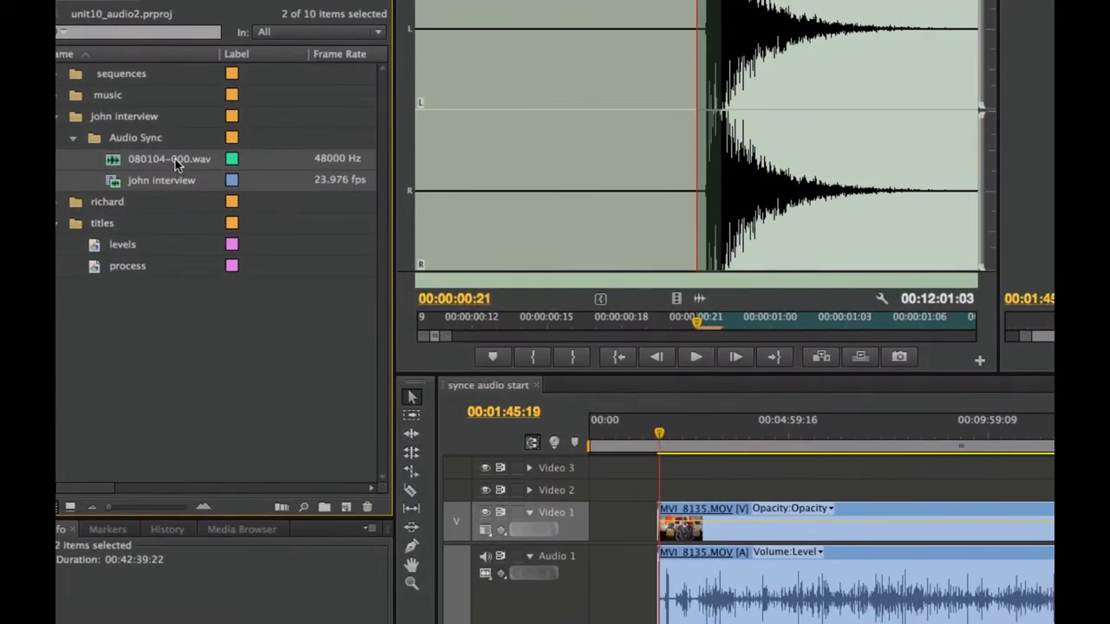
# Merge john interview with 080104-000.wav on In points, using the WAV's audio timecode
pyautogui.rightClick(176, 165)
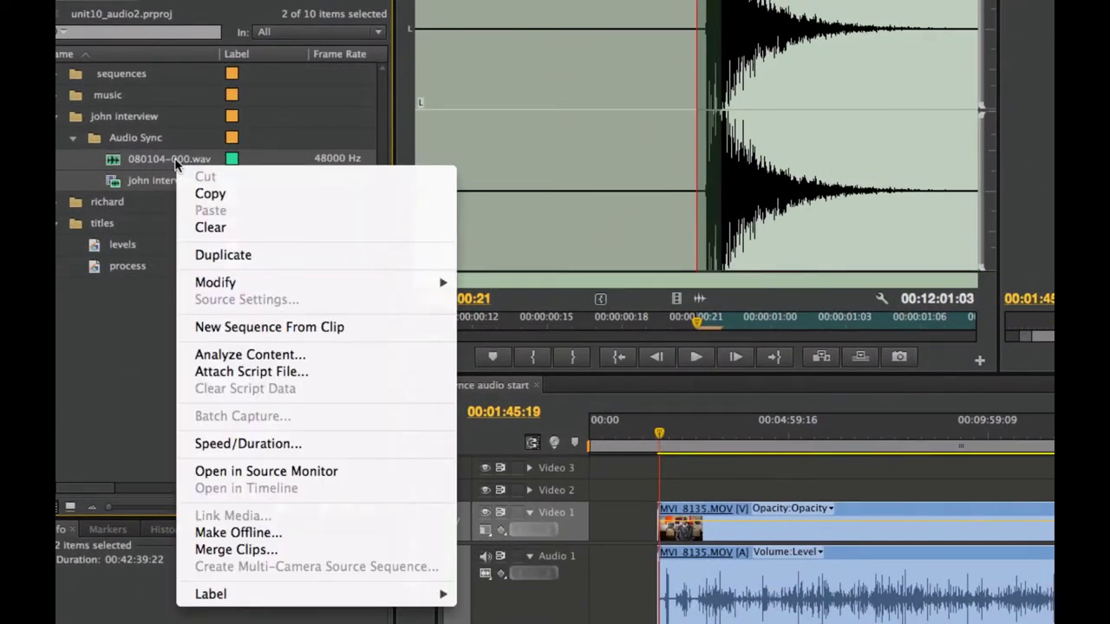
pyautogui.moveTo(317, 289)
pyautogui.click(297, 551)
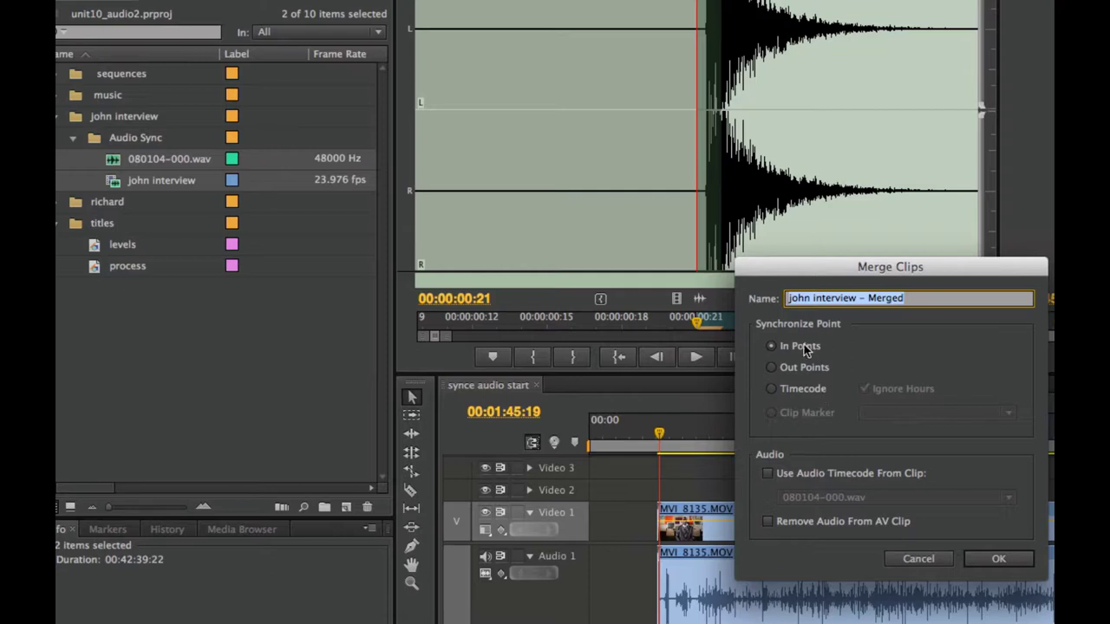
pyautogui.click(819, 475)
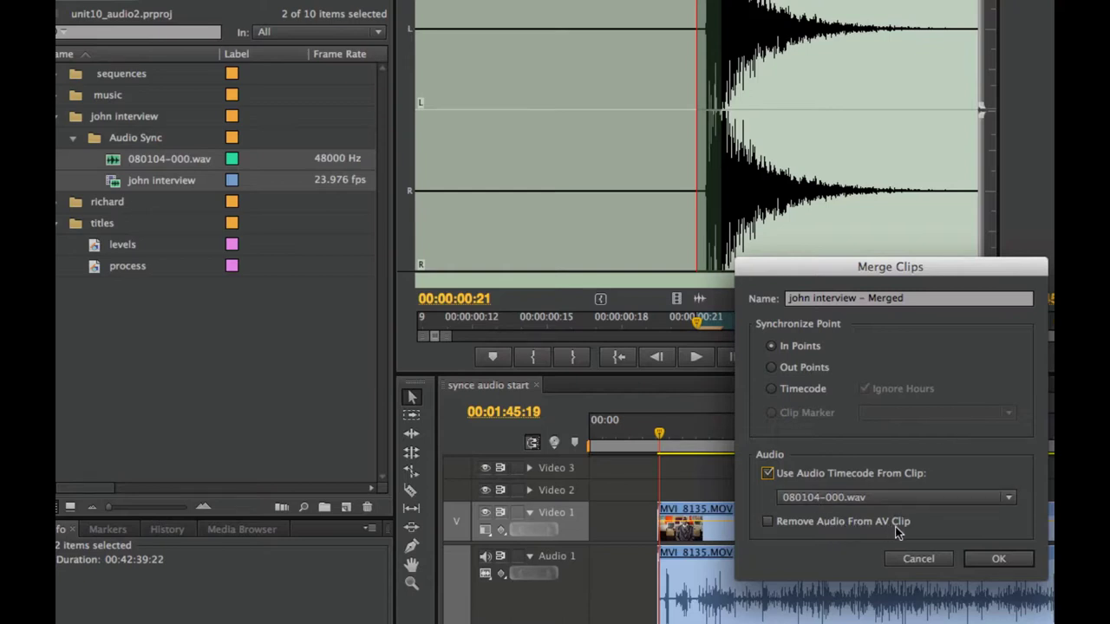
pyautogui.click(998, 559)
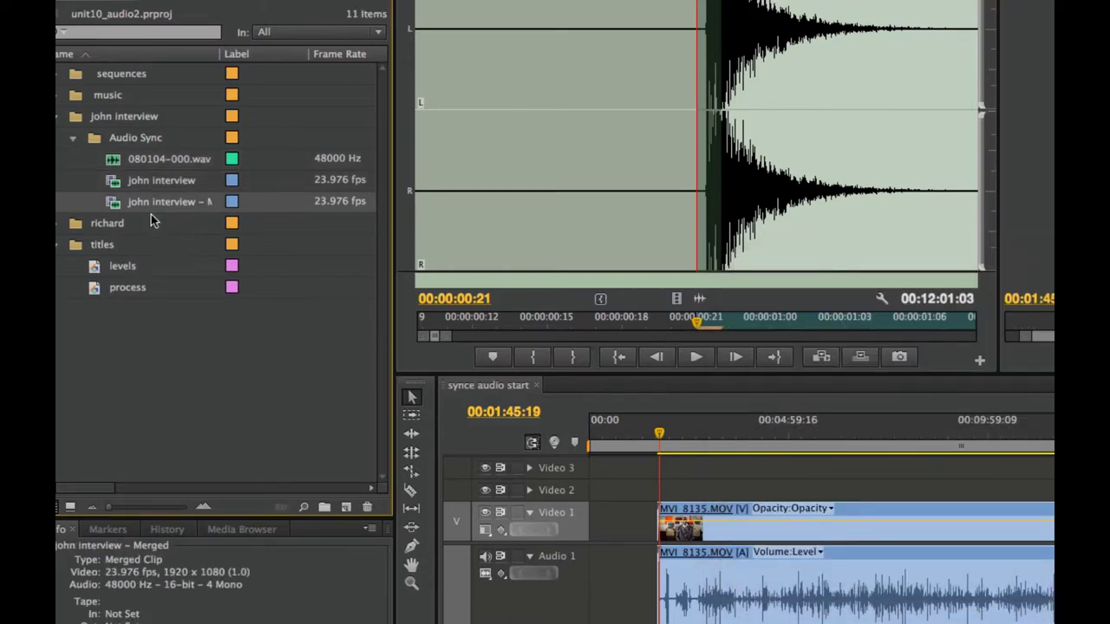
# Load 'john interview - Merged' in the Source monitor and view it as Audio Waveform
pyautogui.doubleClick(117, 204)
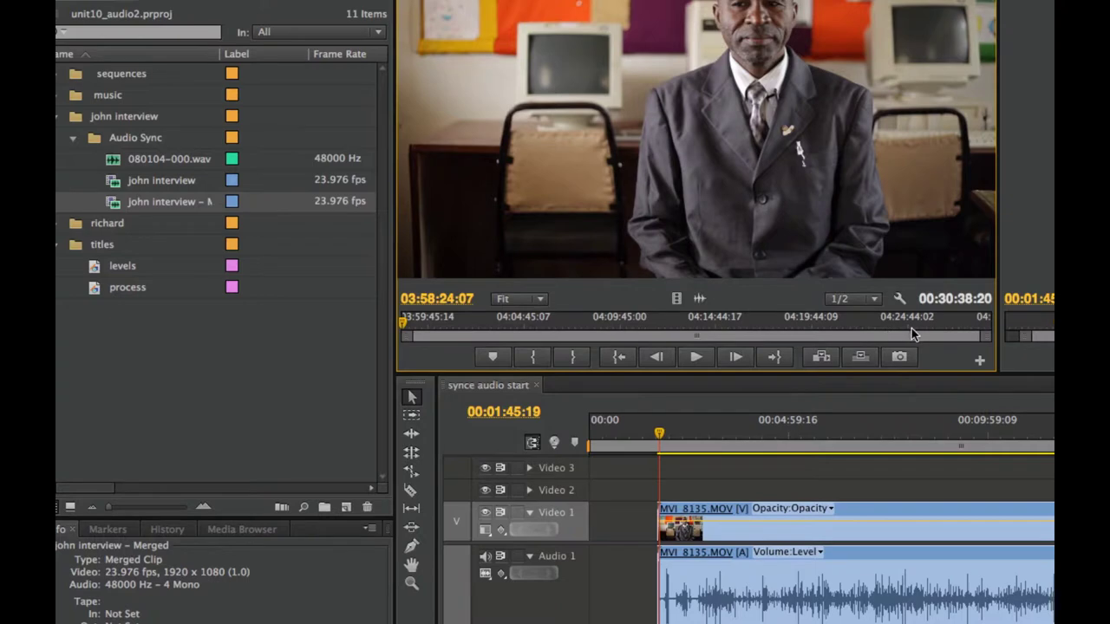
pyautogui.click(900, 298)
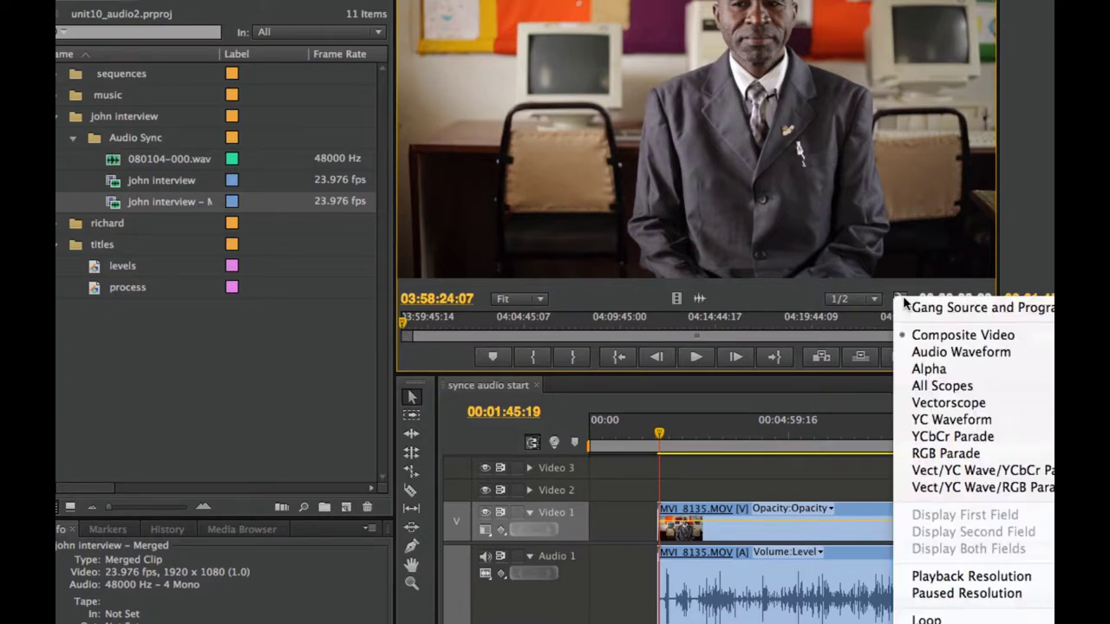
pyautogui.click(953, 353)
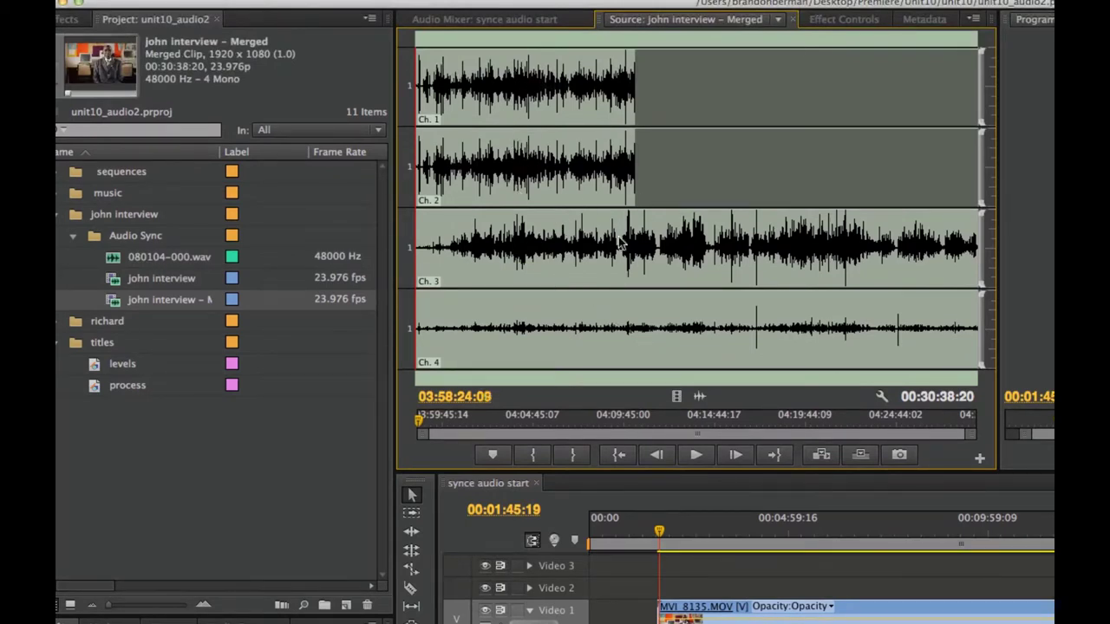
# Cut the merged clip, then select 080104-000.wav and john interview and start Merge Clips
pyautogui.rightClick(117, 306)
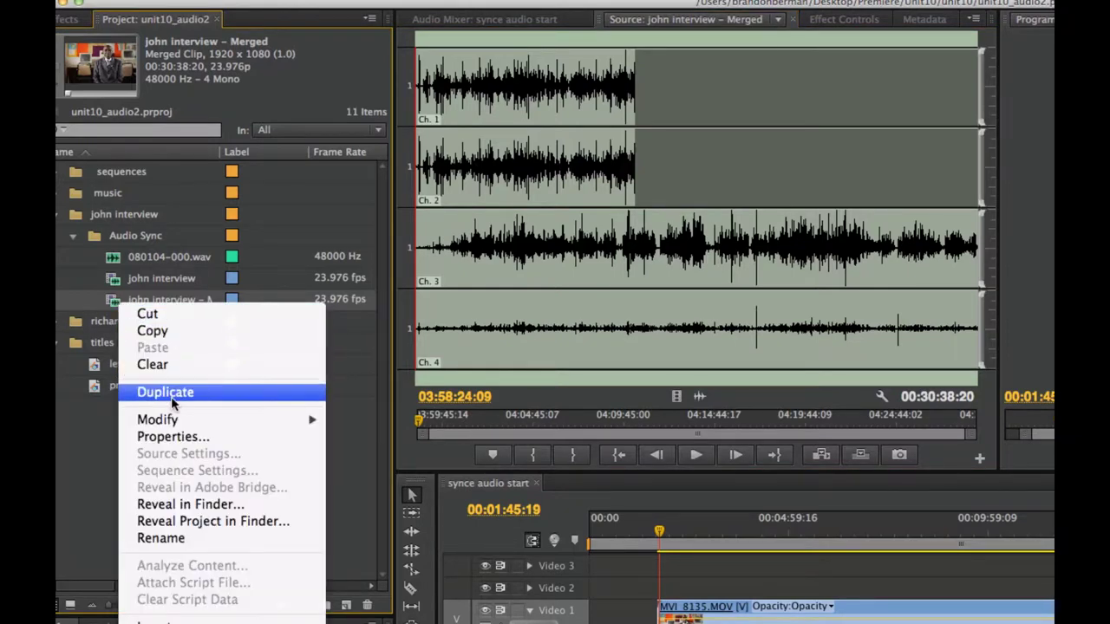
pyautogui.click(176, 317)
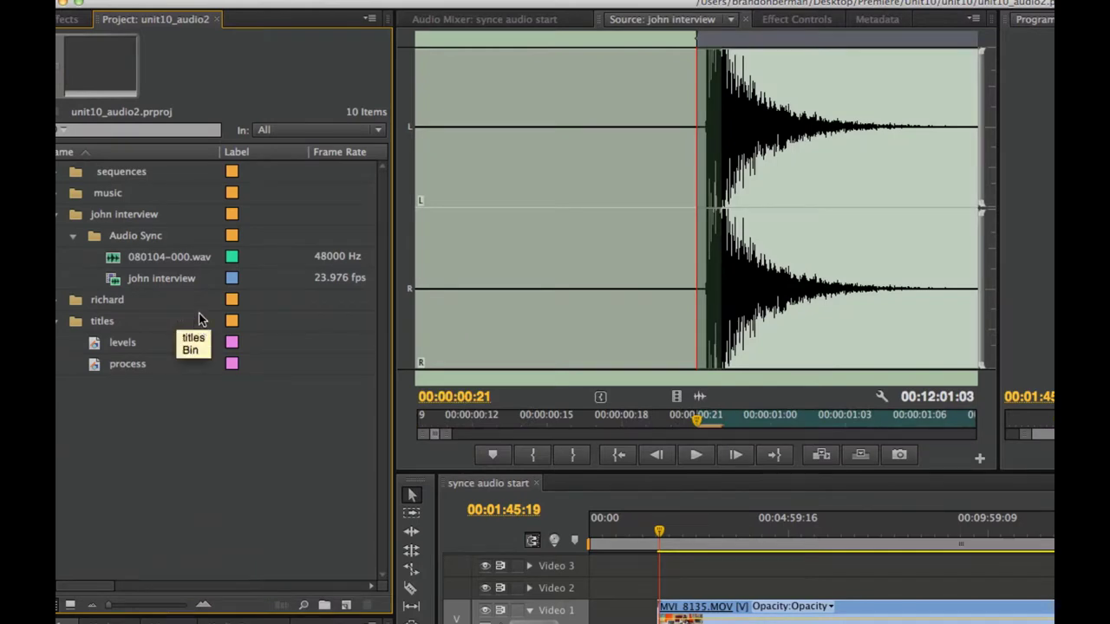
pyautogui.click(143, 260)
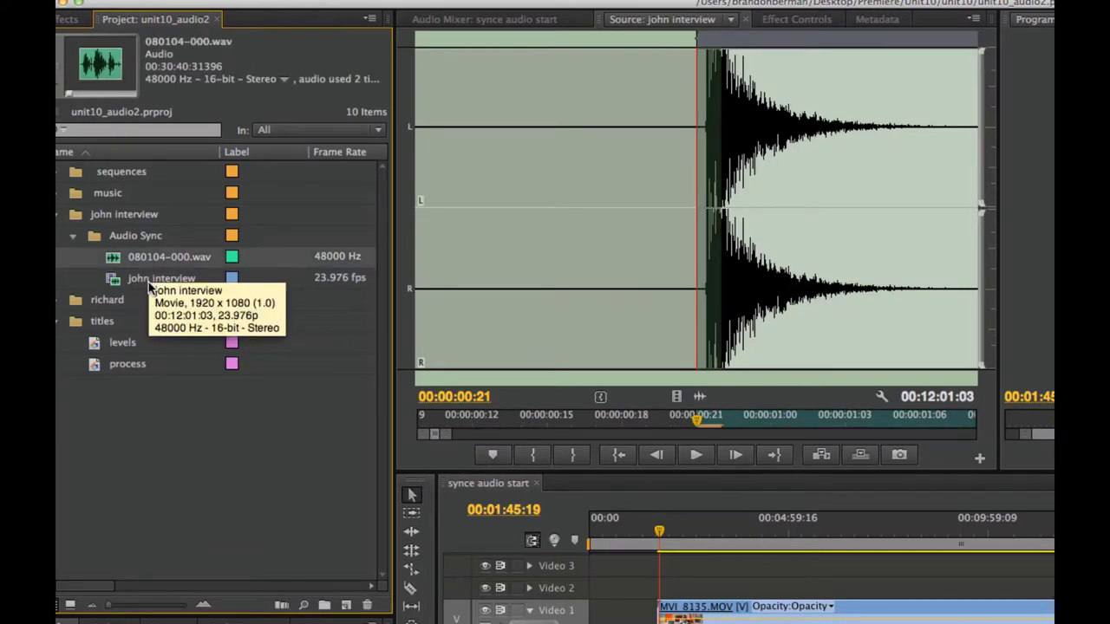
pyautogui.click(122, 280)
pyautogui.rightClick(122, 280)
pyautogui.click(130, 265)
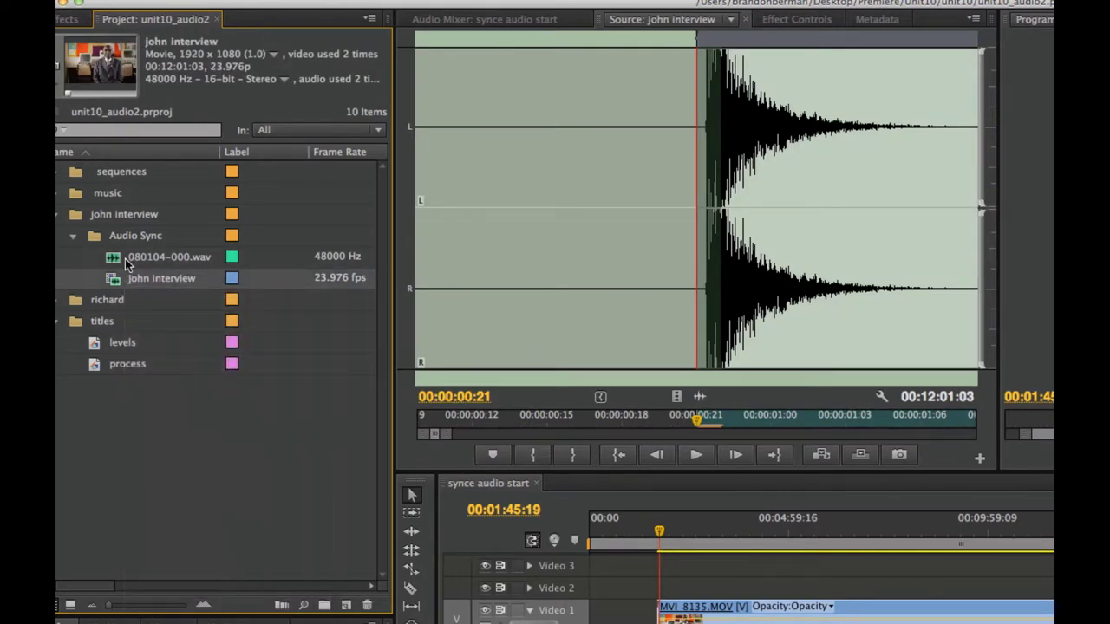
pyautogui.click(119, 265)
pyautogui.keyDown('shift'); pyautogui.click(117, 278); pyautogui.keyUp('shift')
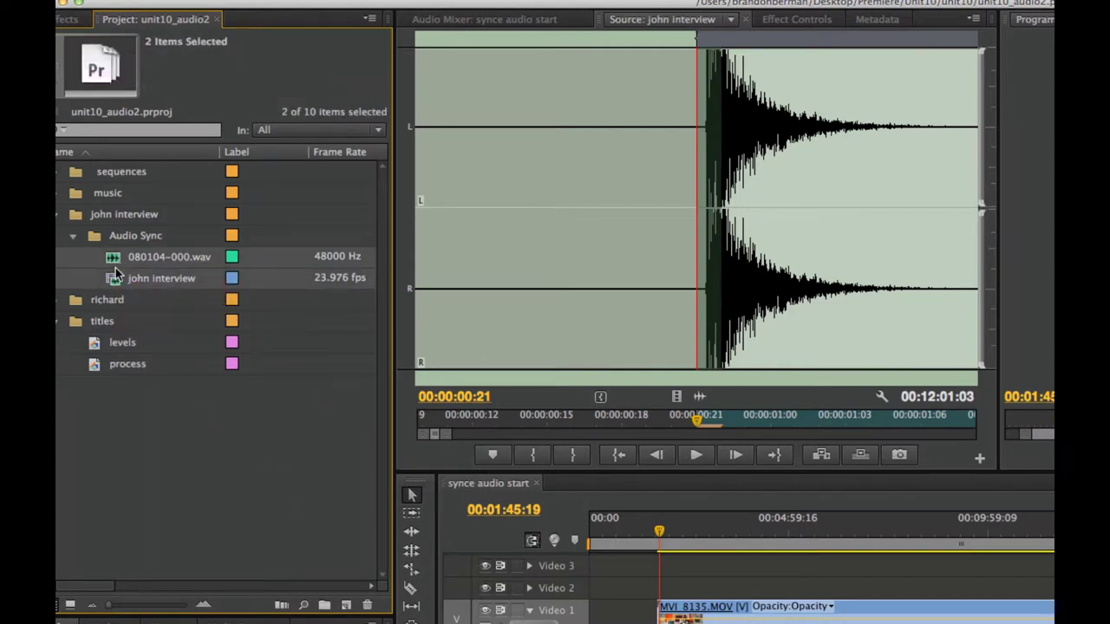
pyautogui.rightClick(151, 280)
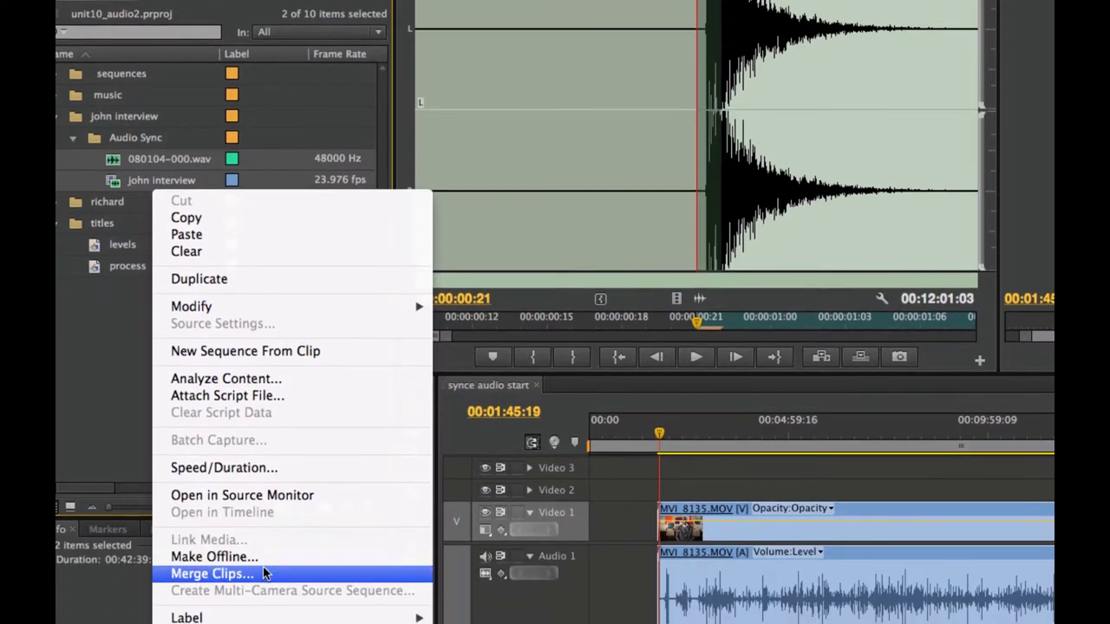
pyautogui.click(268, 574)
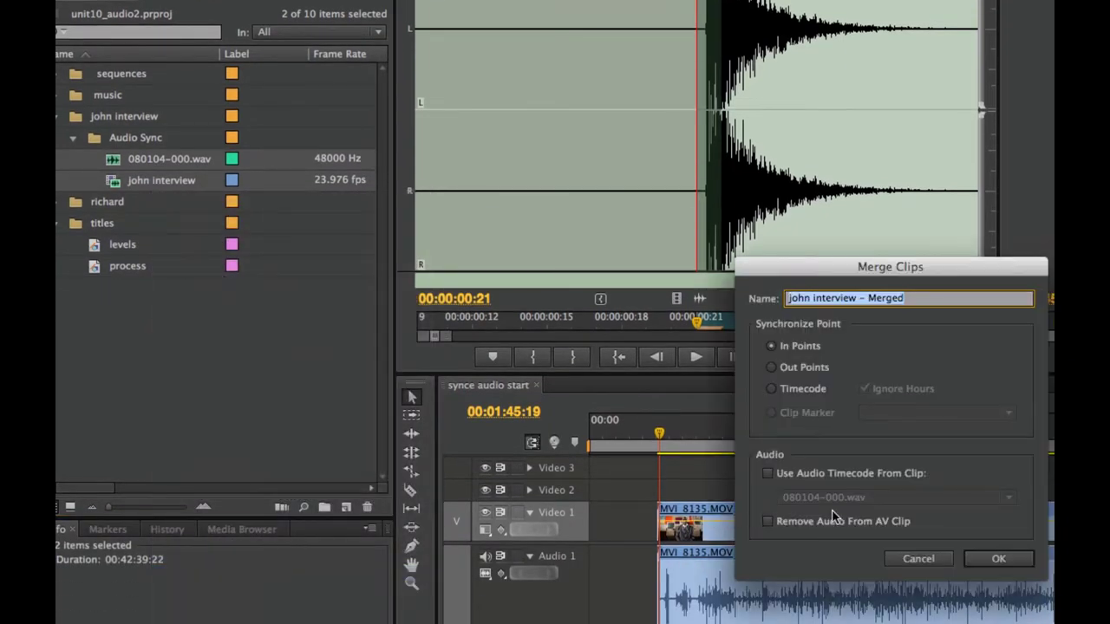
# Merge the interview clips with Remove Audio From AV Clip ticked to create 'john interview - Merged'
pyautogui.click(771, 521)
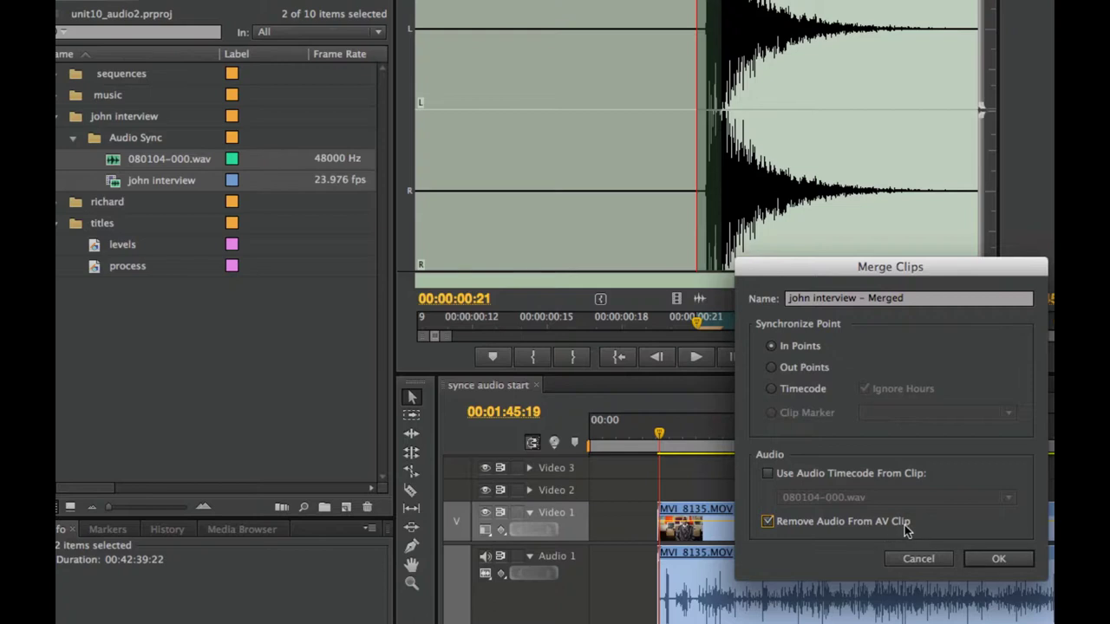
pyautogui.click(995, 559)
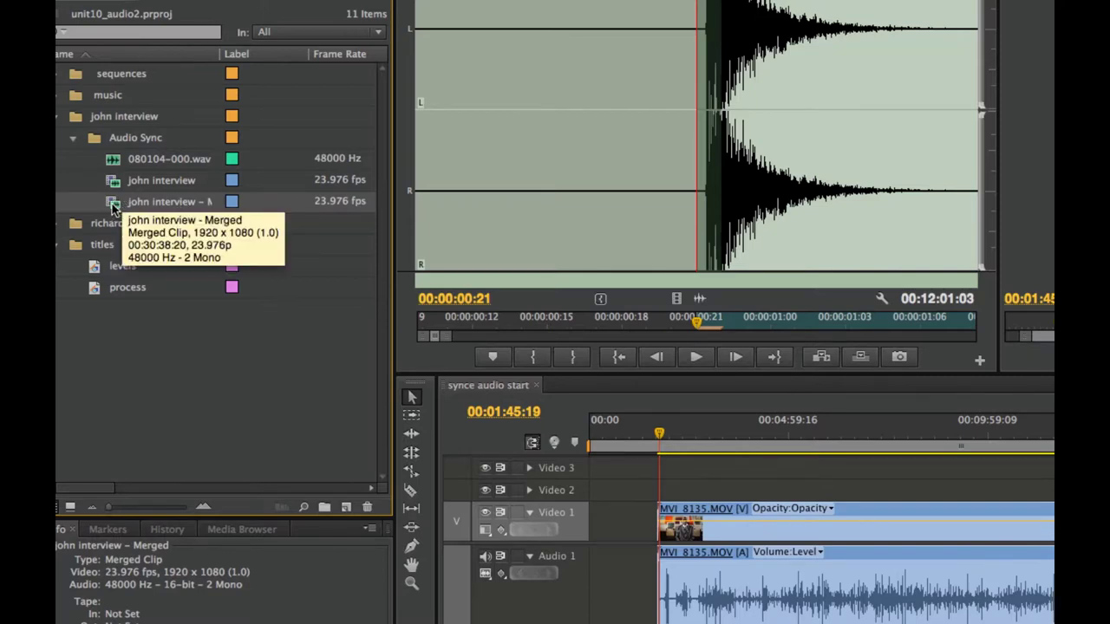
# Check the two-channel waveform of 'john interview - Merged', then place it after the existing sequence clips
pyautogui.doubleClick(113, 205)
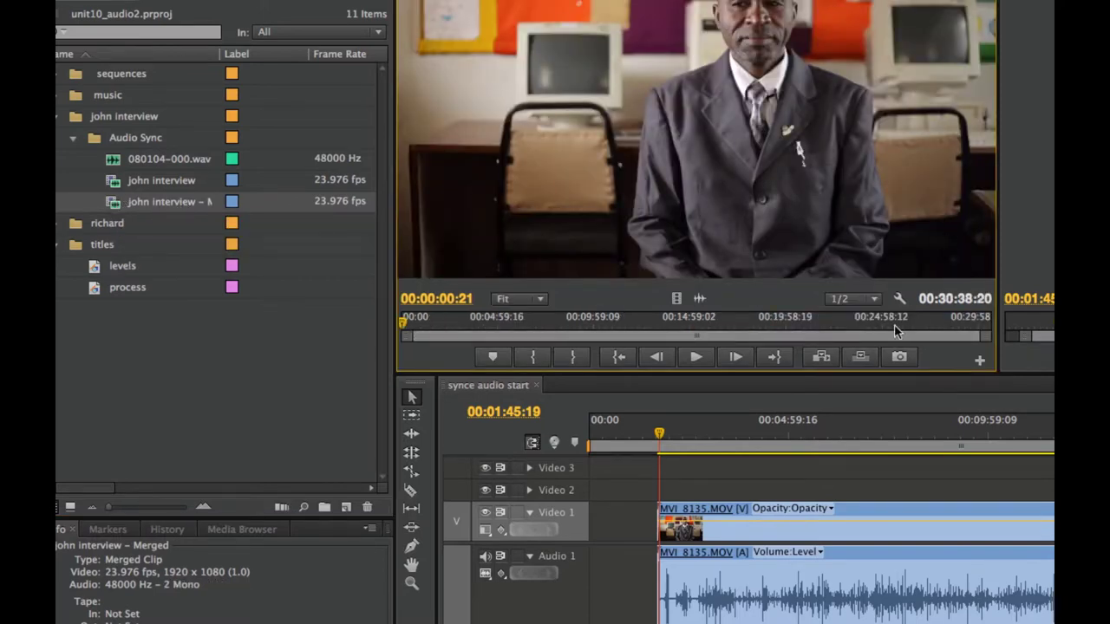
pyautogui.click(901, 300)
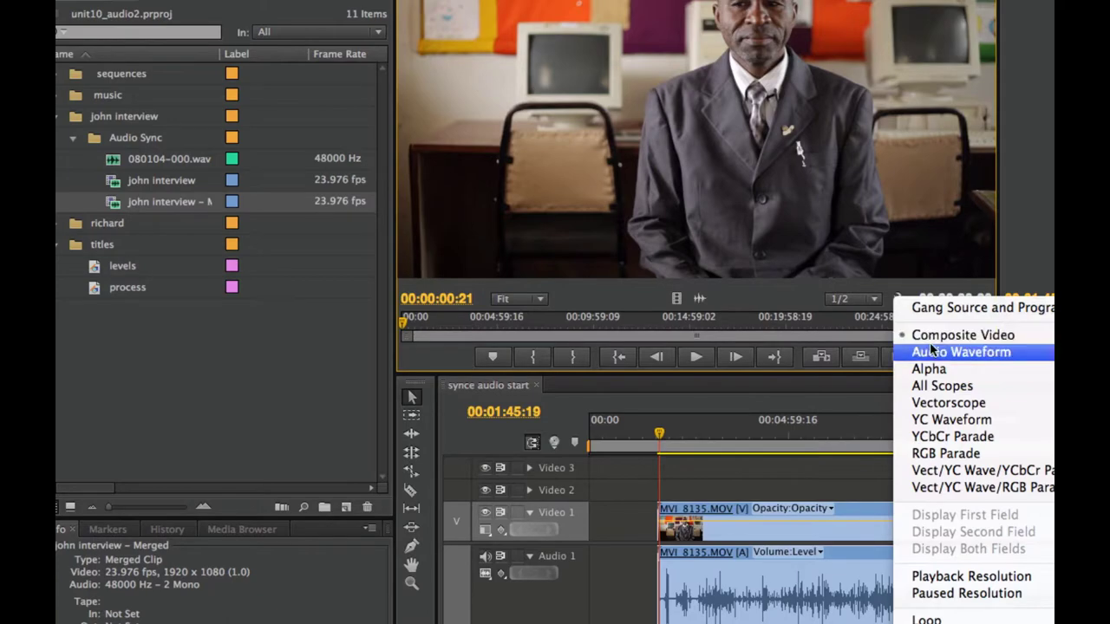
pyautogui.click(903, 348)
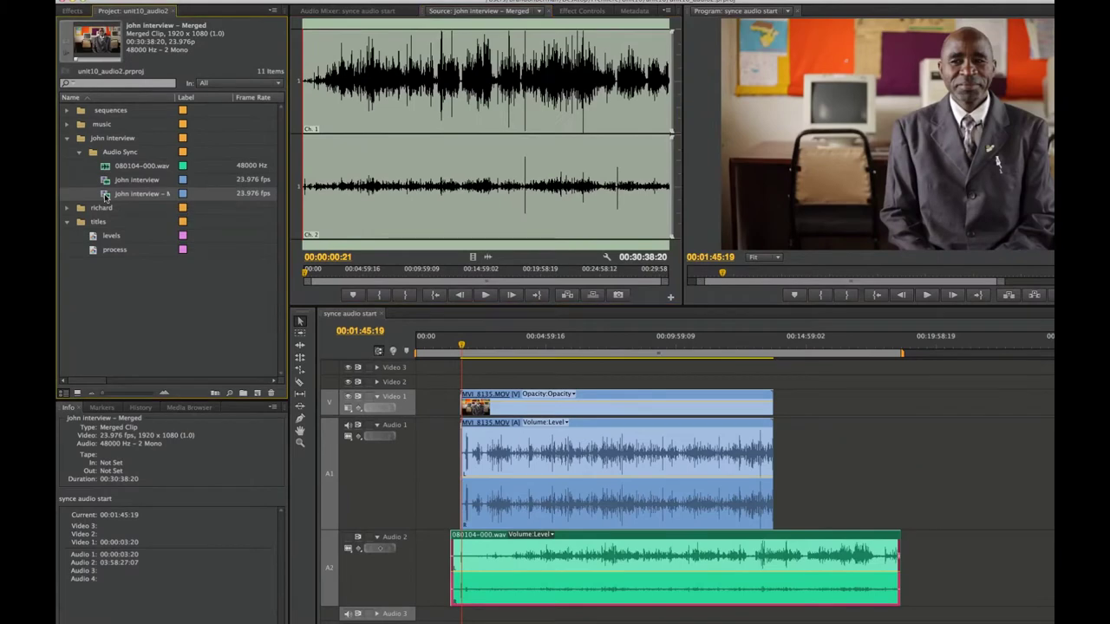
pyautogui.moveTo(113, 204); pyautogui.dragTo(936, 497)
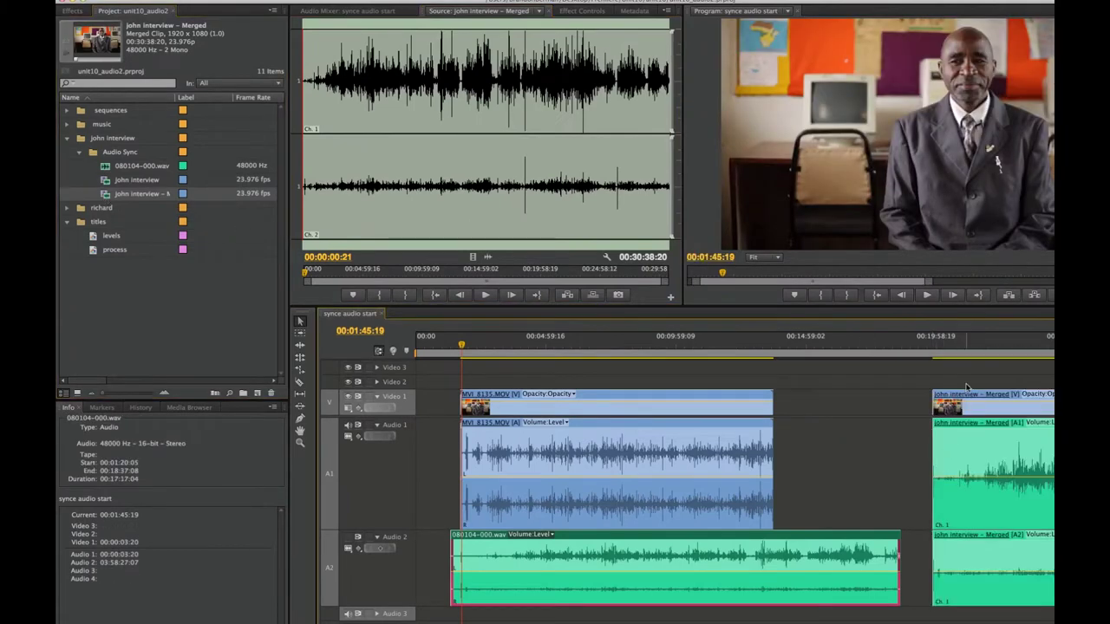
# Play the merged clip from around 00:21:00 to check that picture and sound are in sync
pyautogui.click(964, 338)
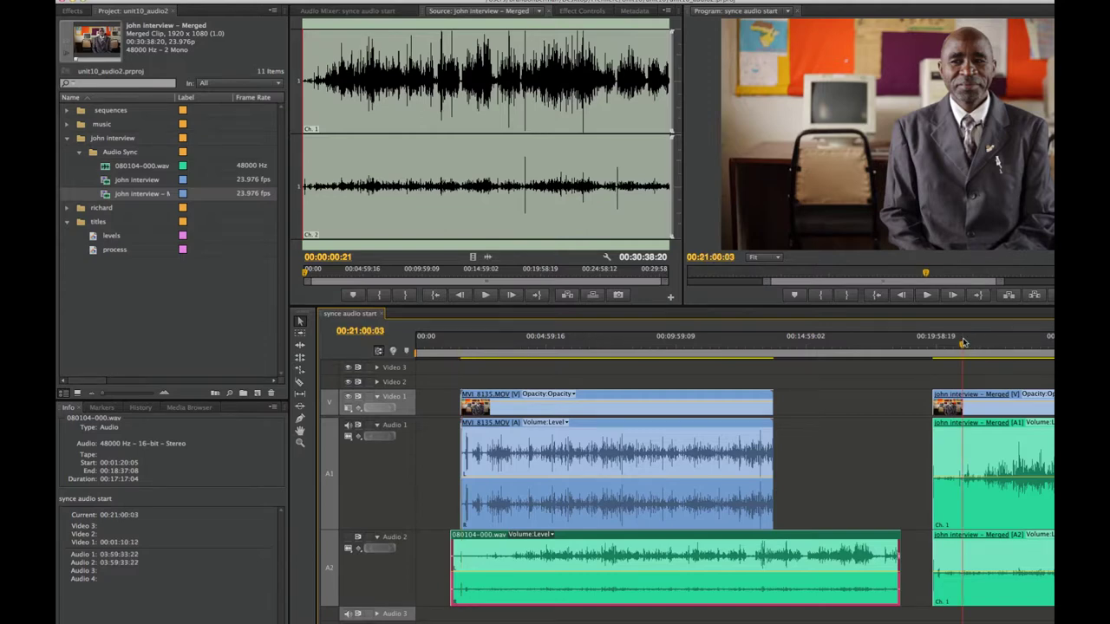
pyautogui.press('space')
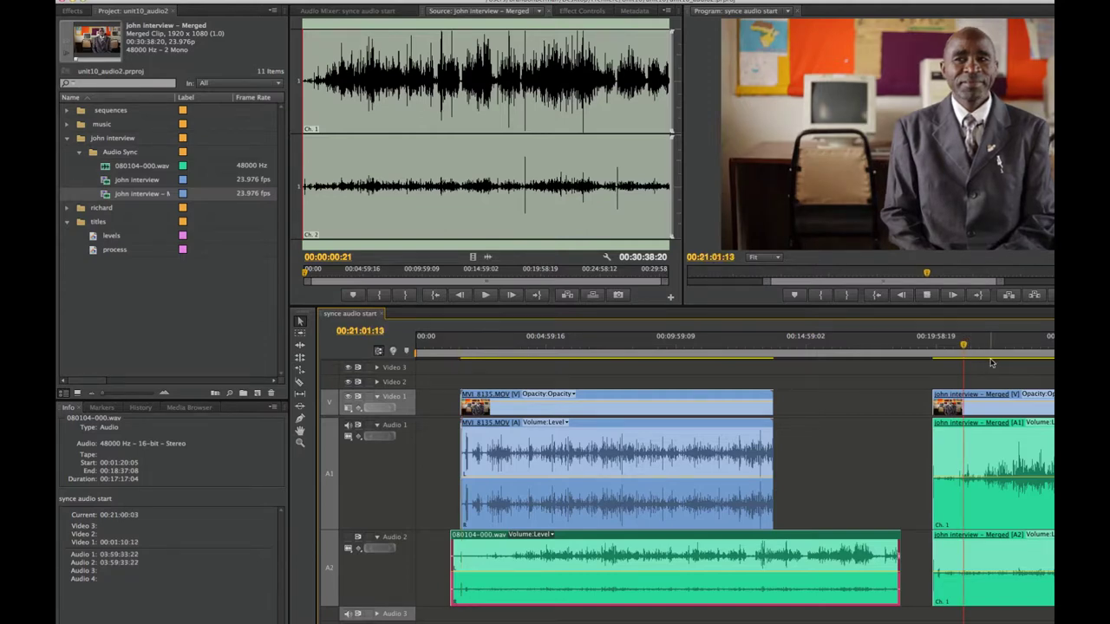
pyautogui.moveTo(992, 340); pyautogui.dragTo(917, 347)
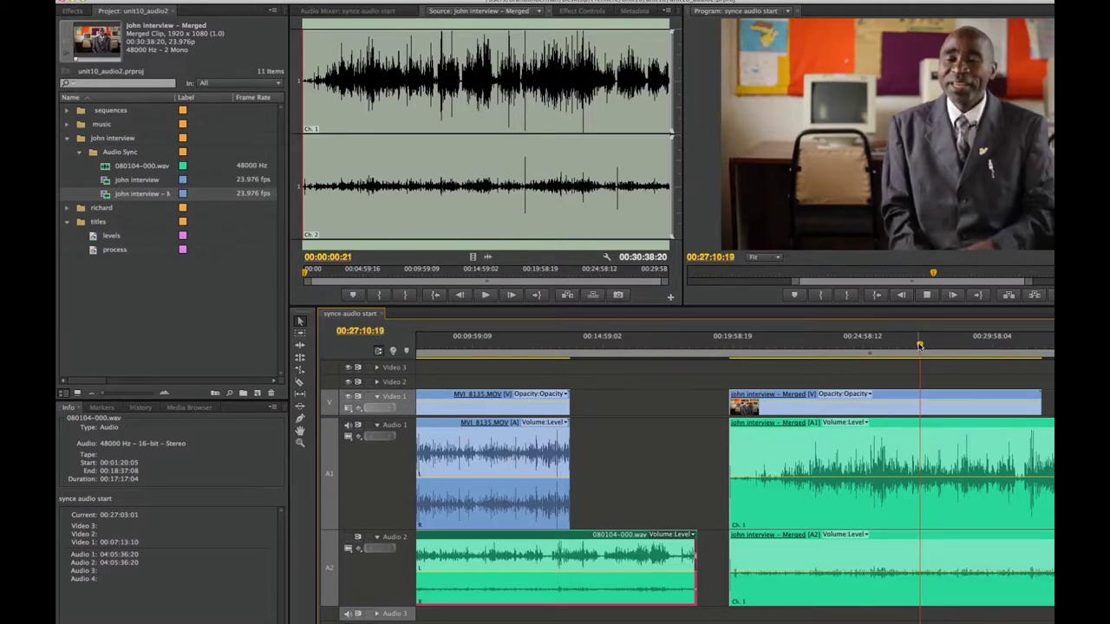
pyautogui.press('space')
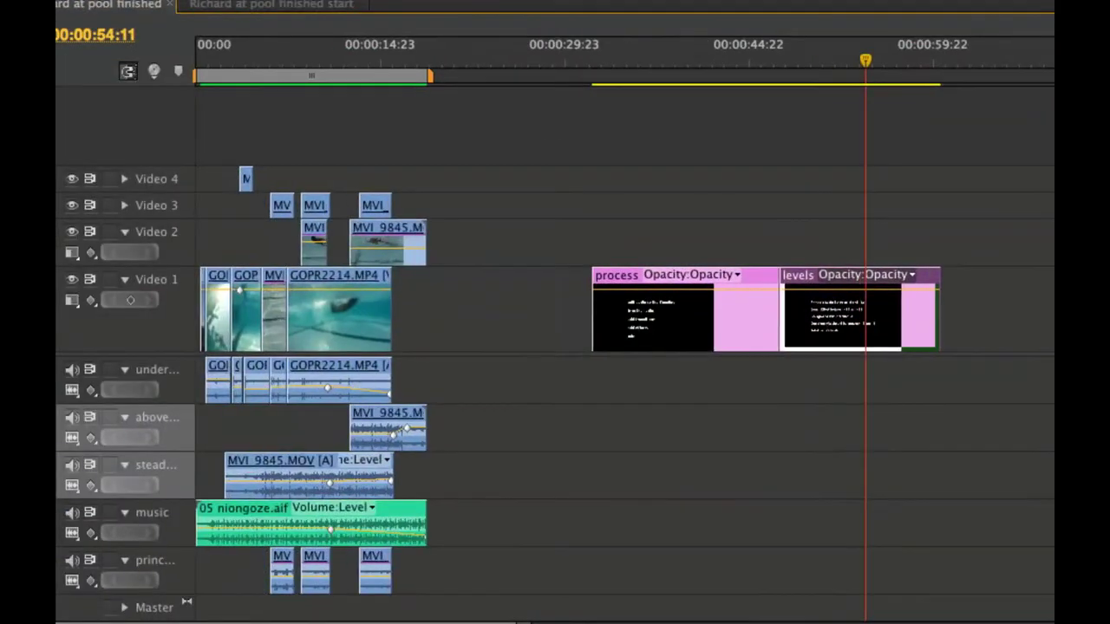
# Add two volume keyframes on MVI_9845.MOV and pull the first down to -∞ dB for a fade-in
pyautogui.press('=')
pyautogui.press('=')
pyautogui.press('=')
pyautogui.press('=')
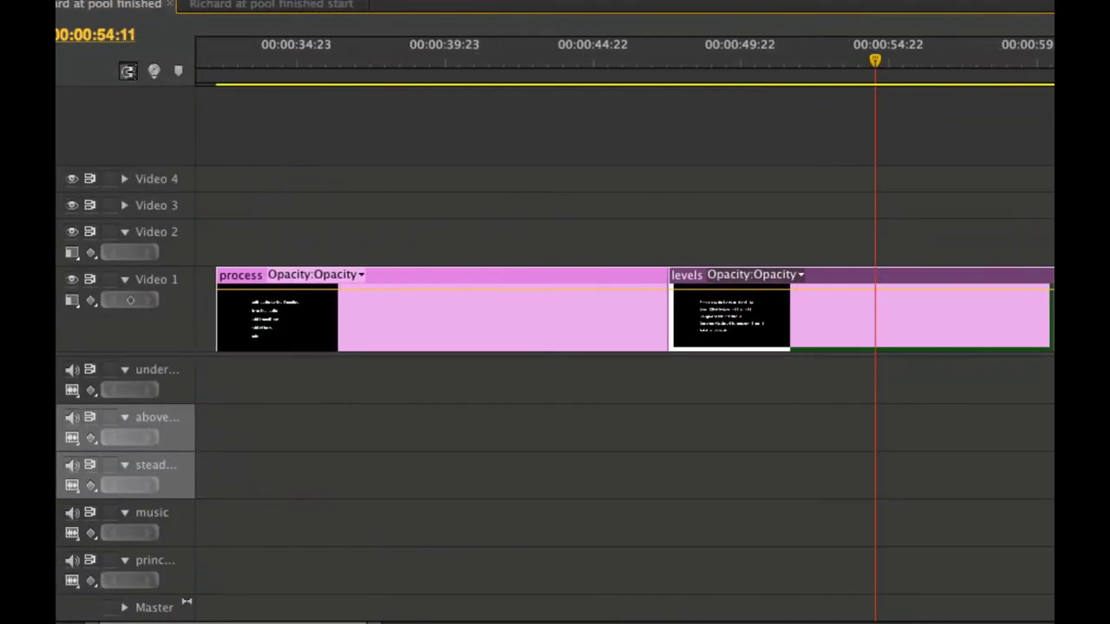
pyautogui.scroll(10, 213, 559)
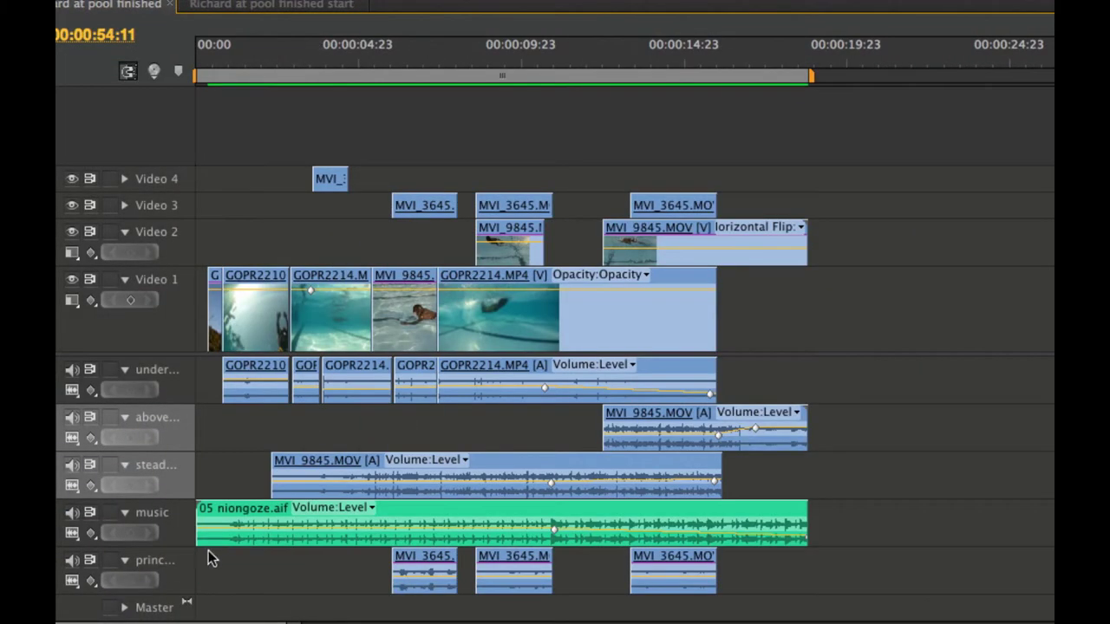
pyautogui.scroll(-5, 554, 347)
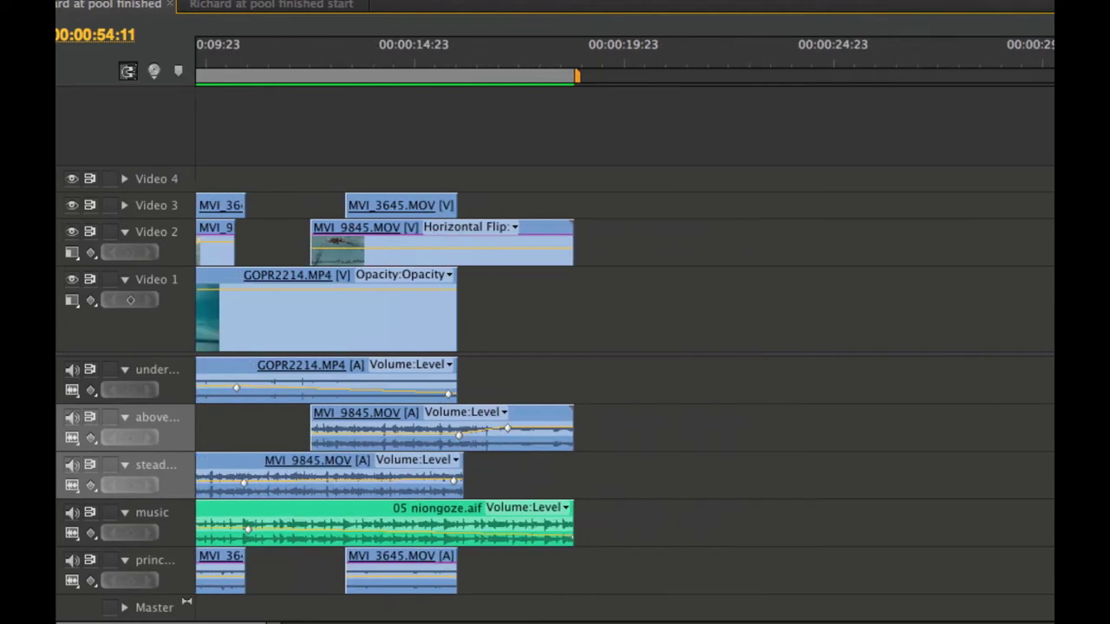
pyautogui.press('\\')
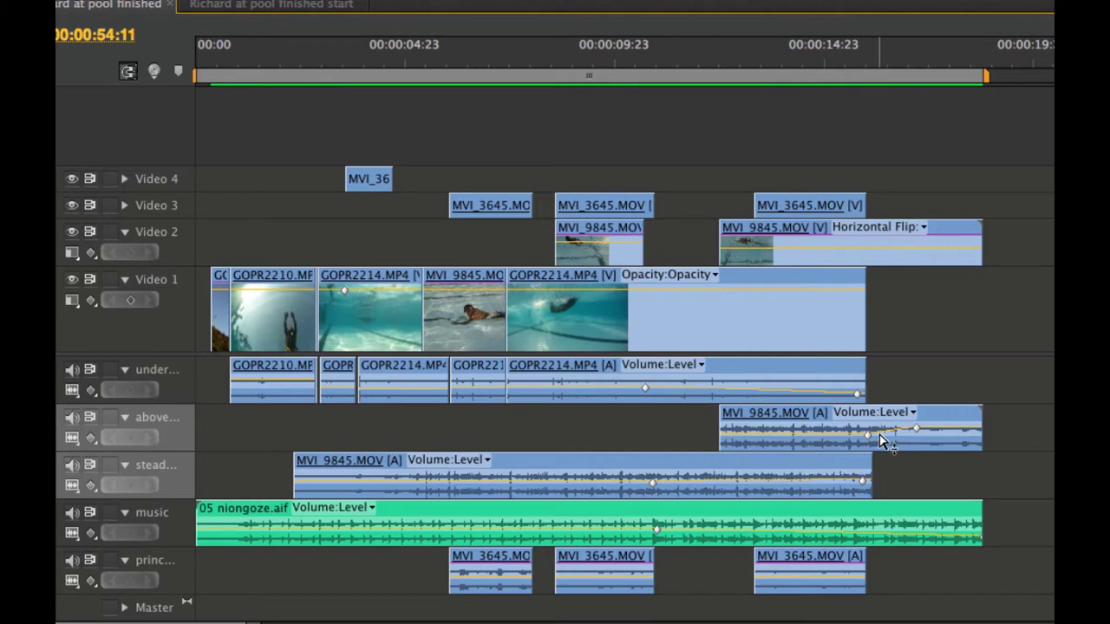
pyautogui.moveTo(882, 441)
pyautogui.keyDown('ctrl'); pyautogui.click(773, 435); pyautogui.keyUp('ctrl')
pyautogui.keyDown('ctrl'); pyautogui.click(725, 435); pyautogui.keyUp('ctrl')
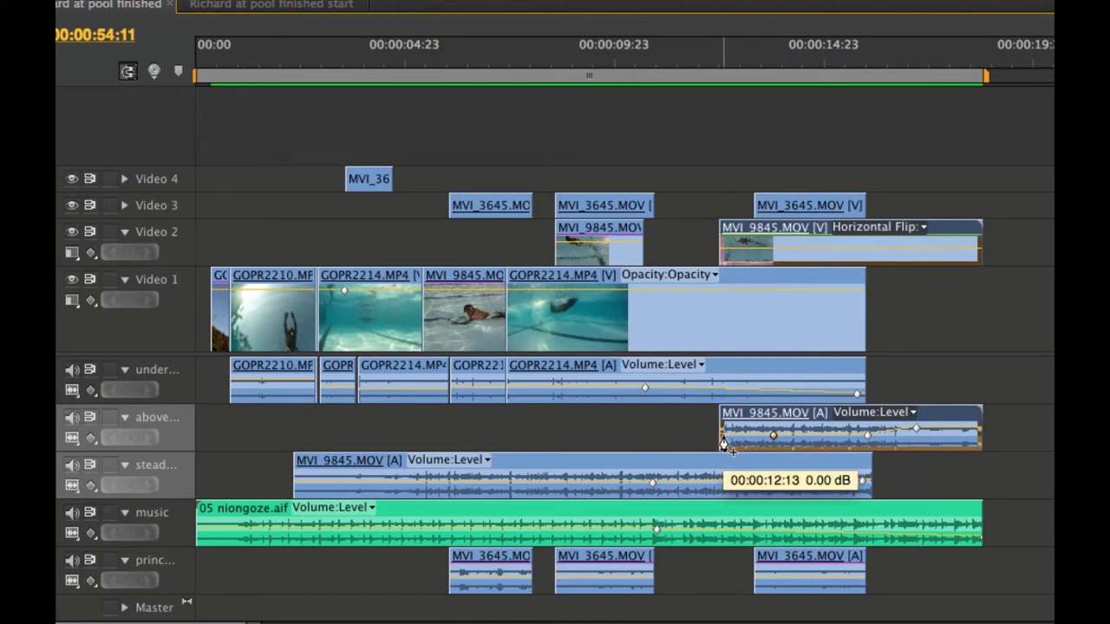
pyautogui.moveTo(724, 435); pyautogui.dragTo(727, 444)
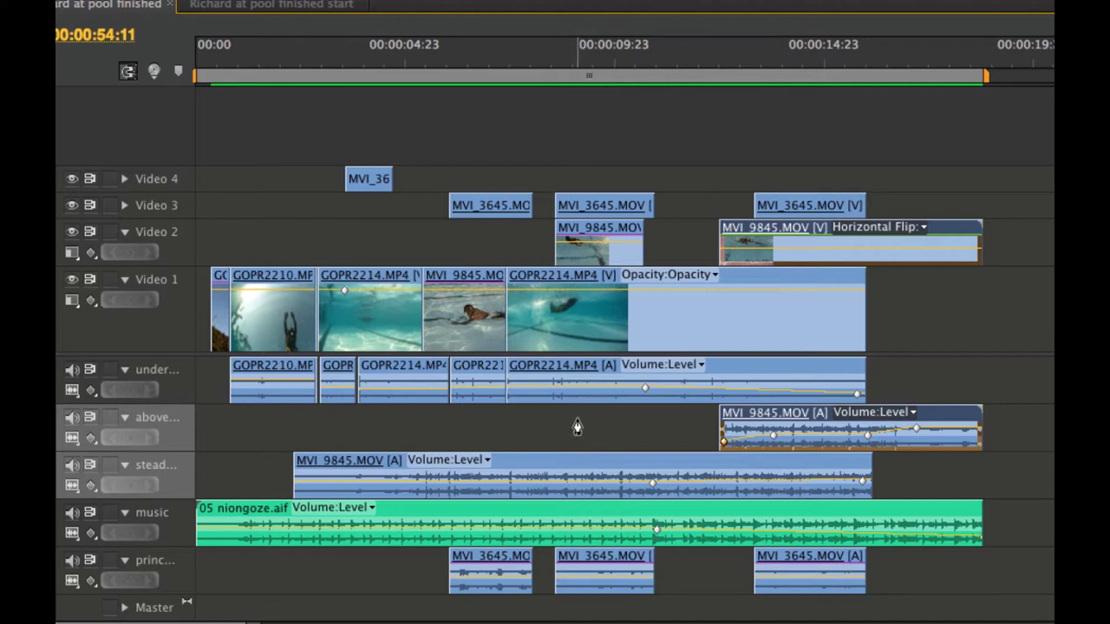
pyautogui.click(489, 62)
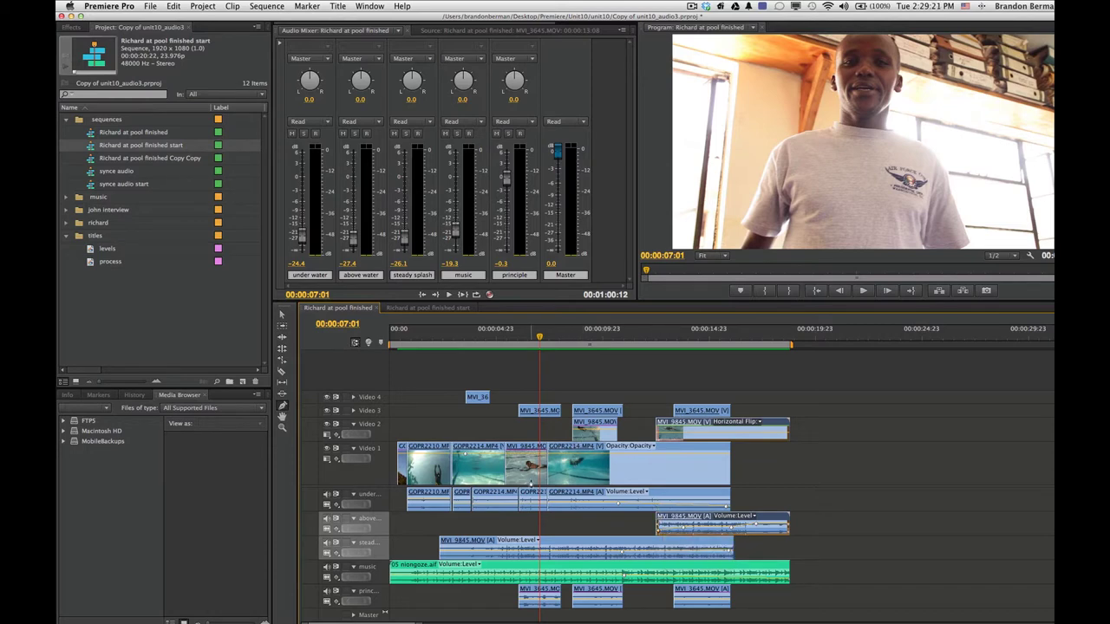
# Switch to 'Richard at pool finished start', marquee-zoom on its clips, and park the playhead at 00:00:01:03
pyautogui.click(445, 310)
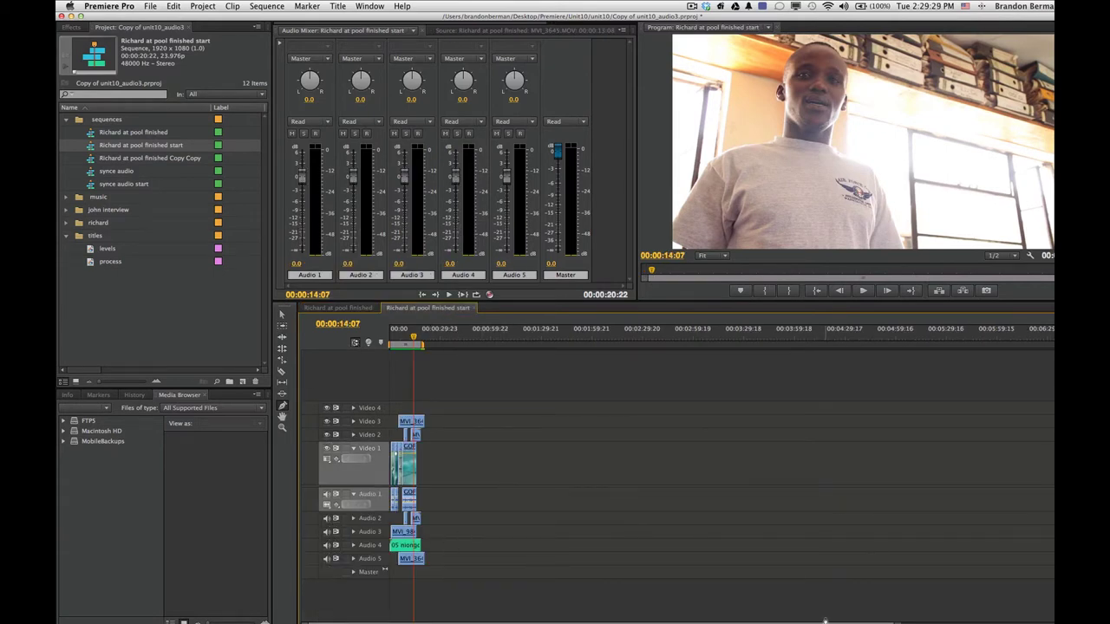
pyautogui.press('z')
pyautogui.moveTo(463, 387); pyautogui.dragTo(385, 521)
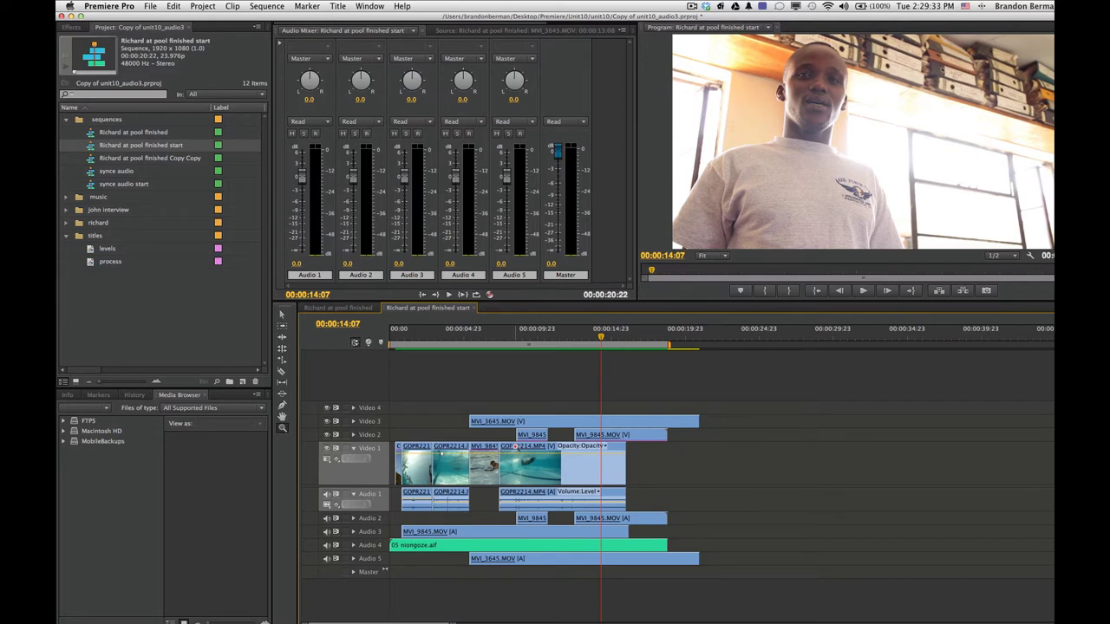
pyautogui.click(500, 338)
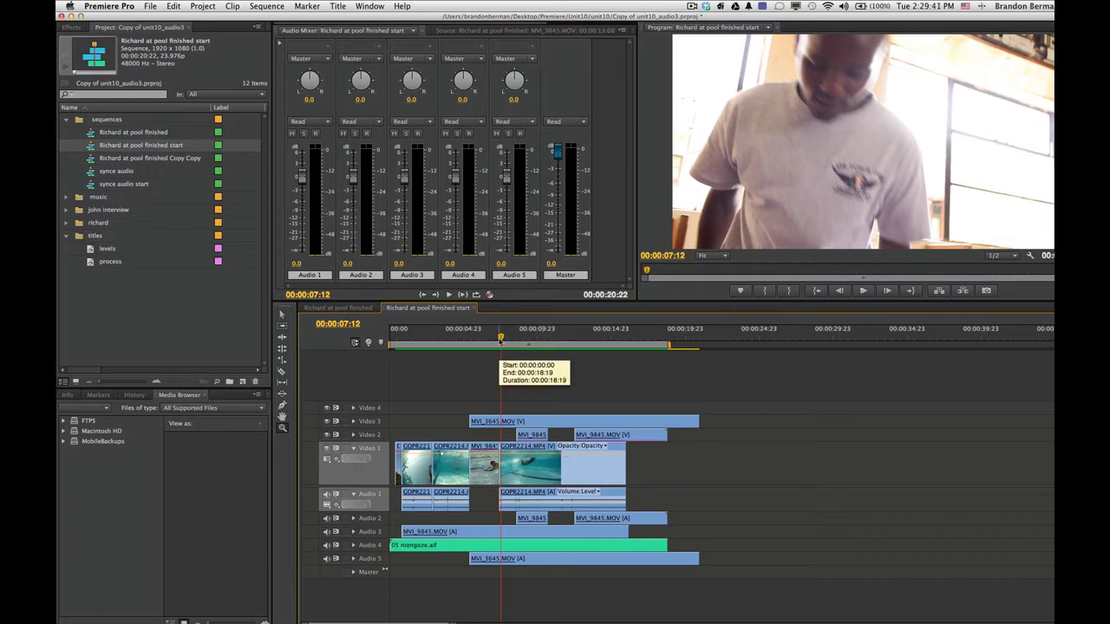
pyautogui.click(406, 335)
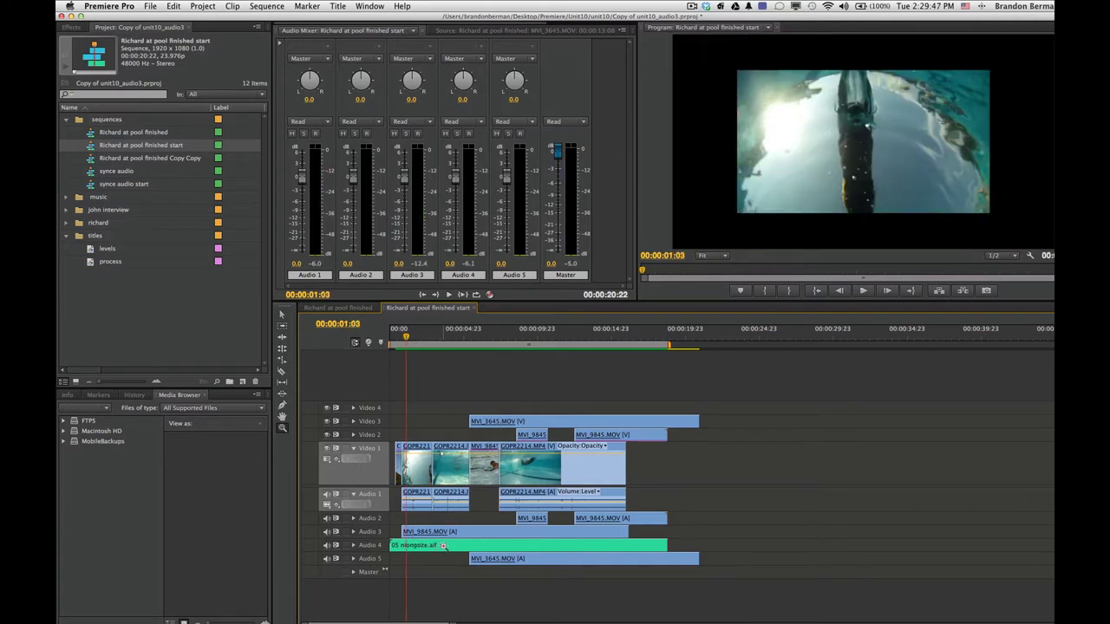
pyautogui.click(374, 549)
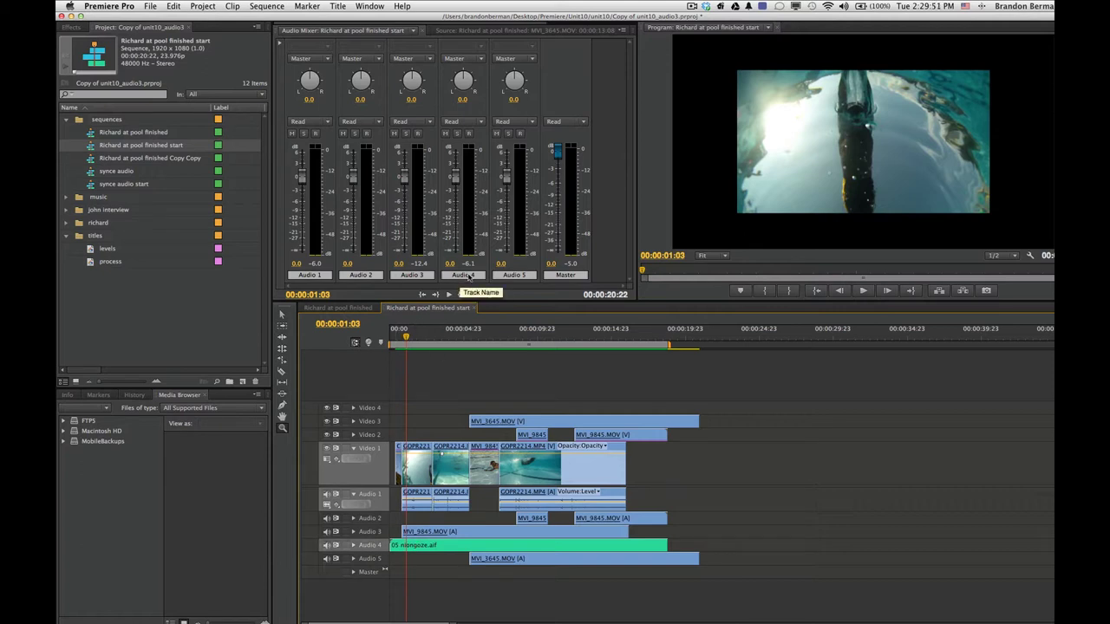
# Rename Audio 4 to 'music', drop its fader to about -10.4 dB, and expand it to show niongoze.aif
pyautogui.doubleClick(475, 275)
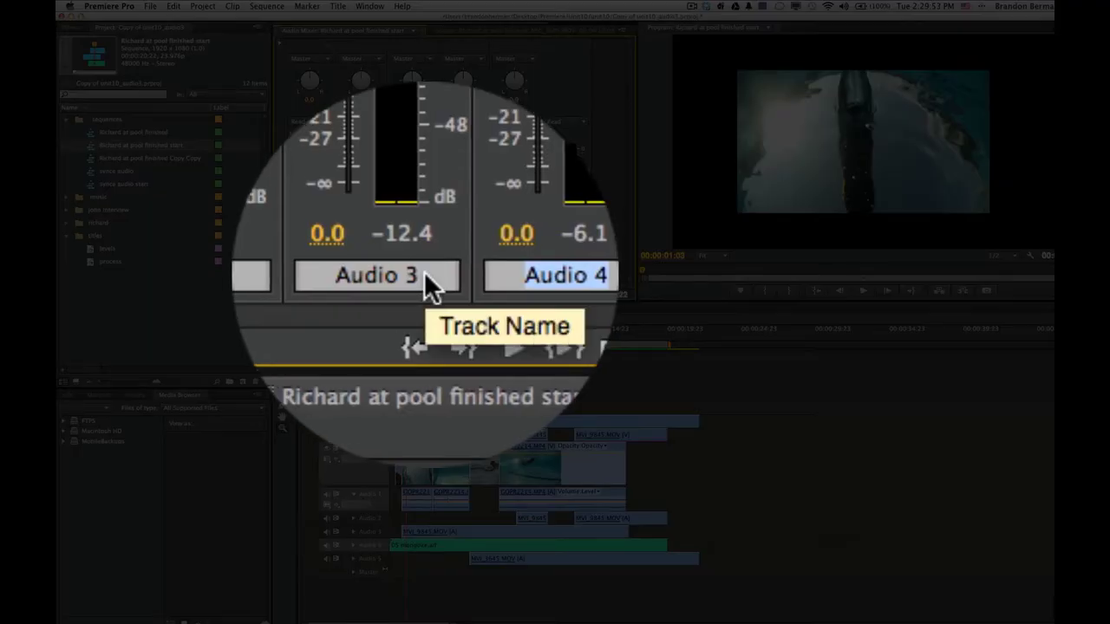
pyautogui.write('music')
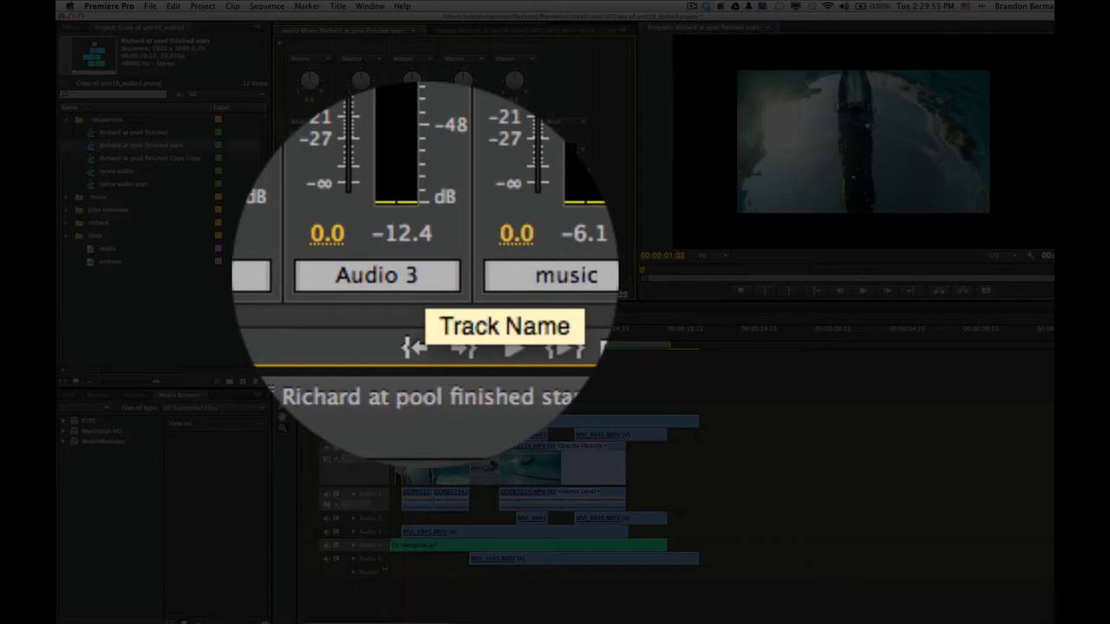
pyautogui.press('Return')
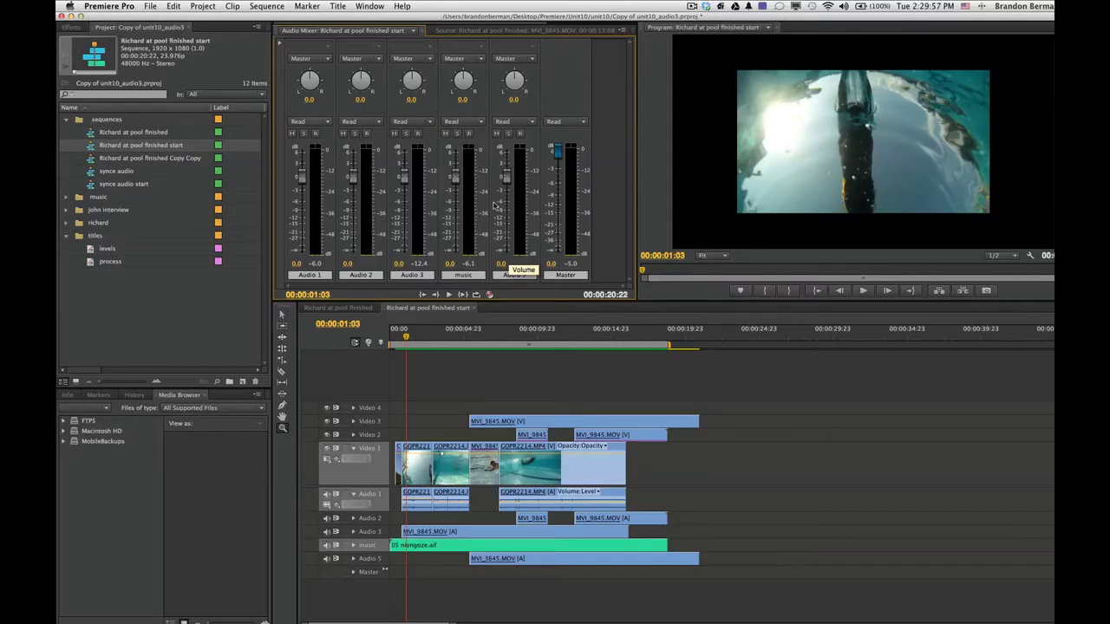
pyautogui.moveTo(455, 178); pyautogui.dragTo(455, 213)
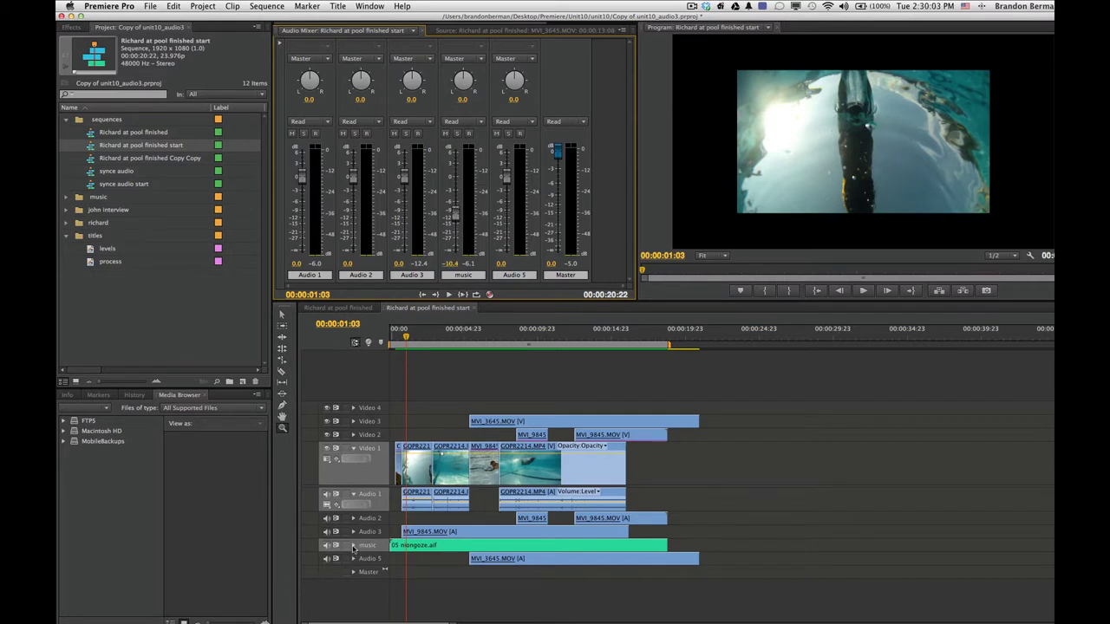
pyautogui.click(352, 545)
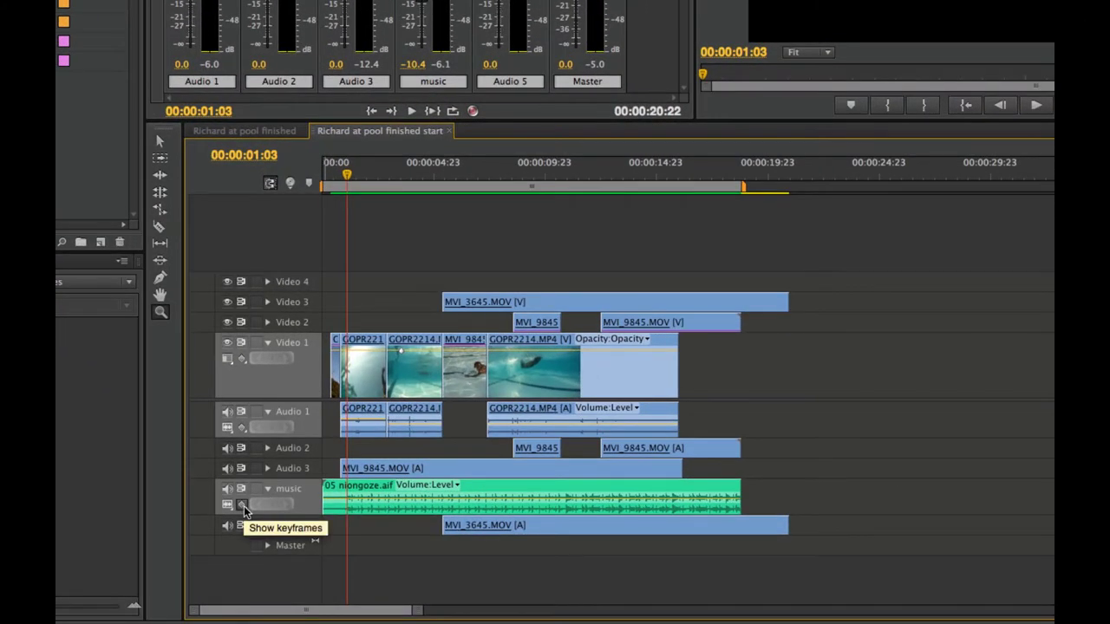
# Show track keyframes on music, then set faders: music -15.4 dB, Audio 2 -9.2 dB, Audio 1 -14.8 dB
pyautogui.click(243, 506)
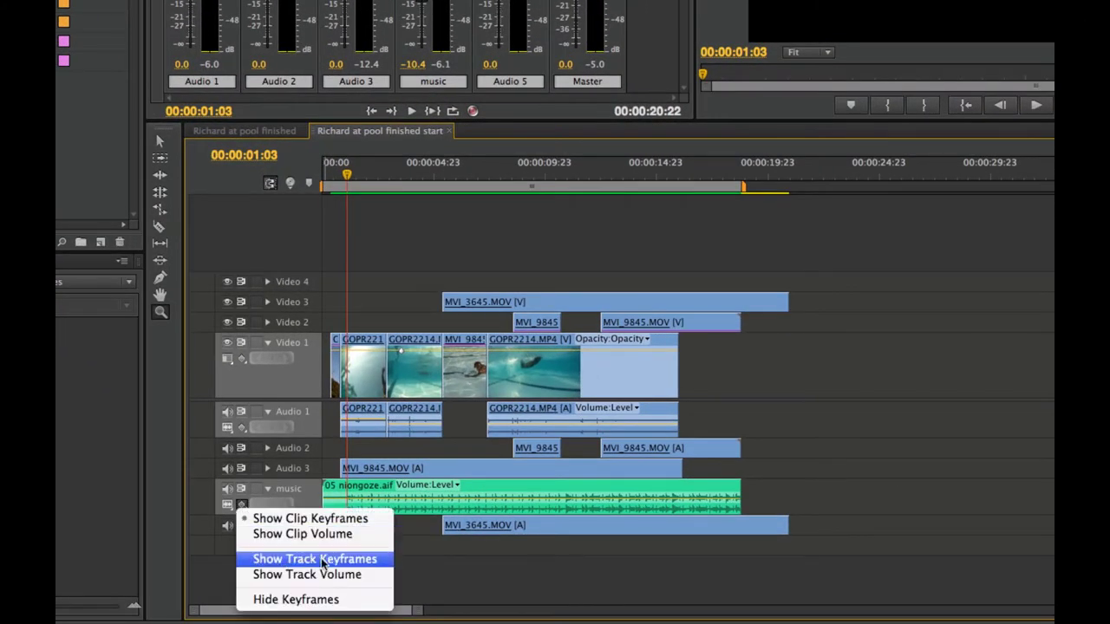
pyautogui.click(357, 562)
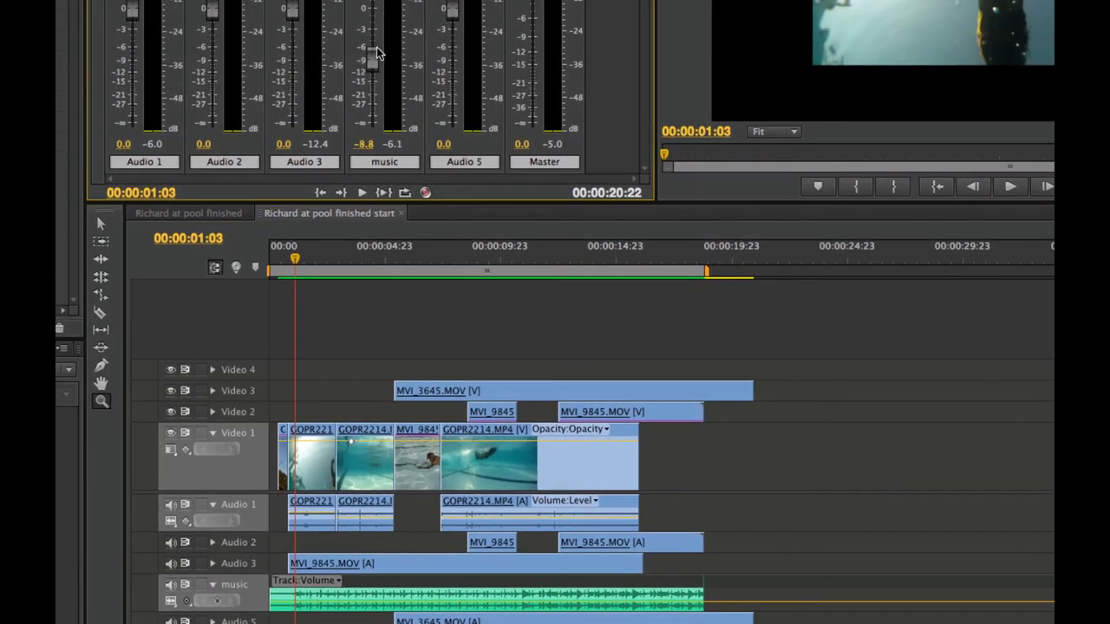
pyautogui.moveTo(425, 0); pyautogui.dragTo(382, 31)
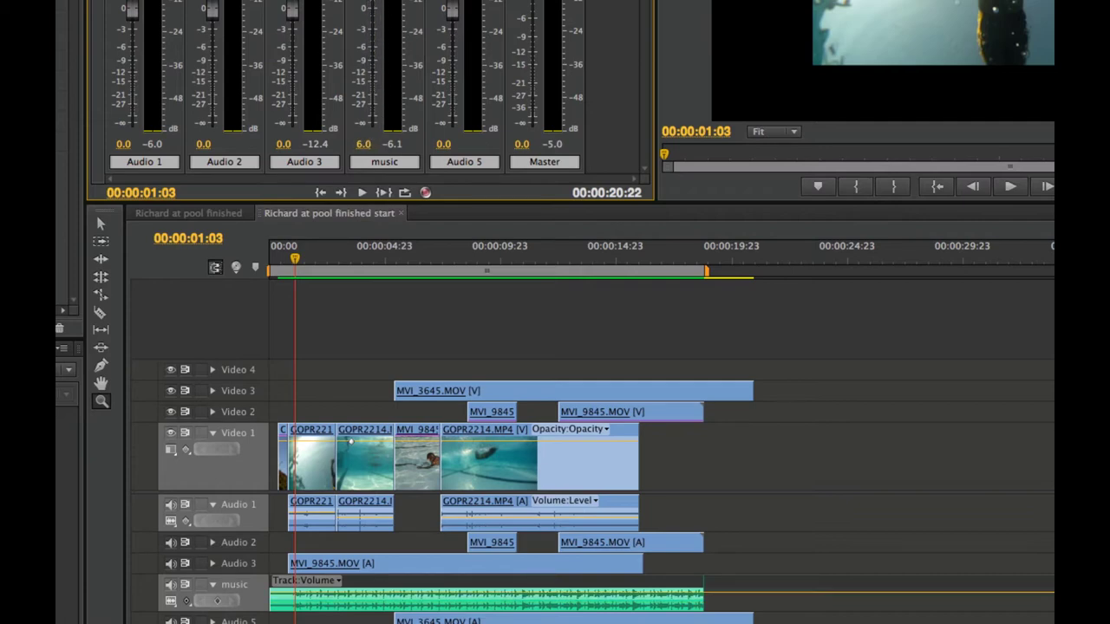
pyautogui.moveTo(373, 9); pyautogui.dragTo(382, 80)
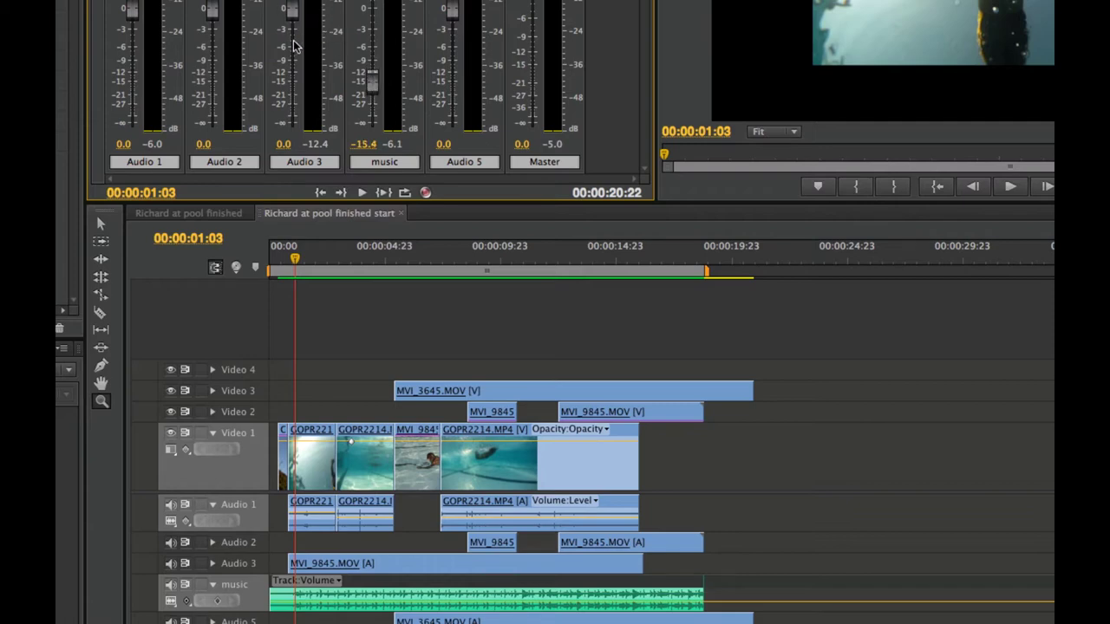
pyautogui.moveTo(212, 12); pyautogui.dragTo(213, 61)
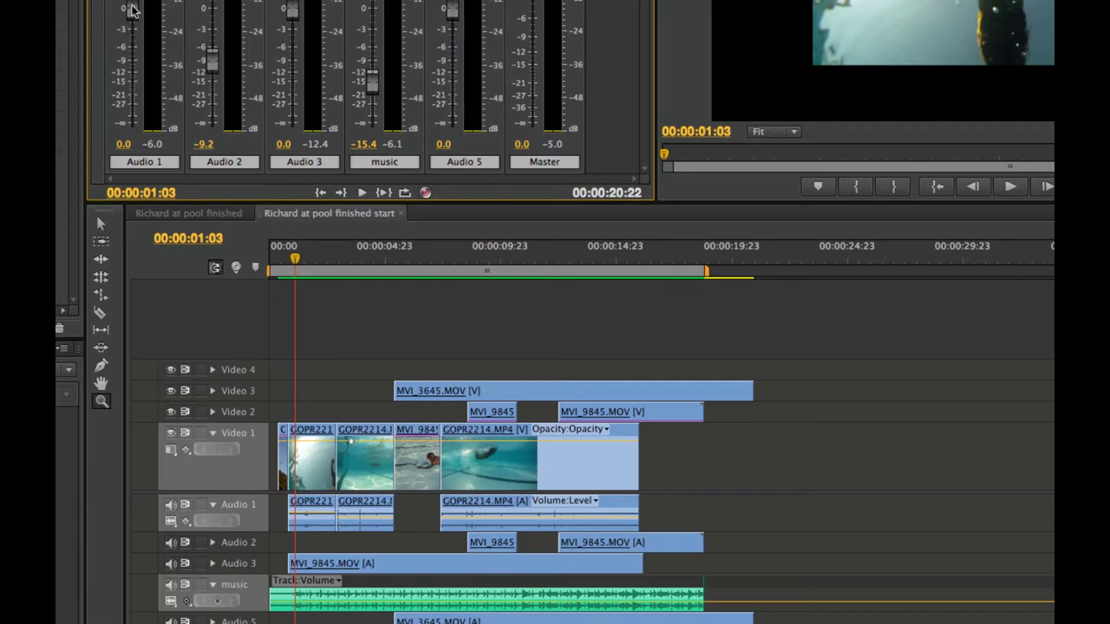
pyautogui.moveTo(131, 8); pyautogui.dragTo(130, 77)
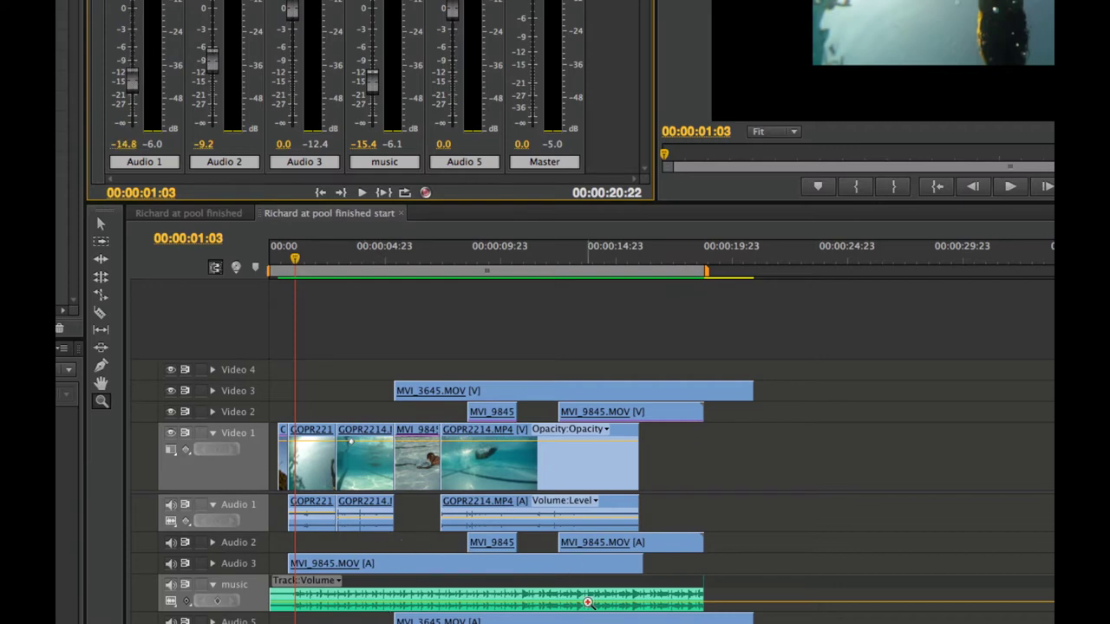
# Add four keyframes on the music track's Track:Volume line with the Pen tool and shape a volume dip
pyautogui.click(327, 603)
pyautogui.click(394, 593)
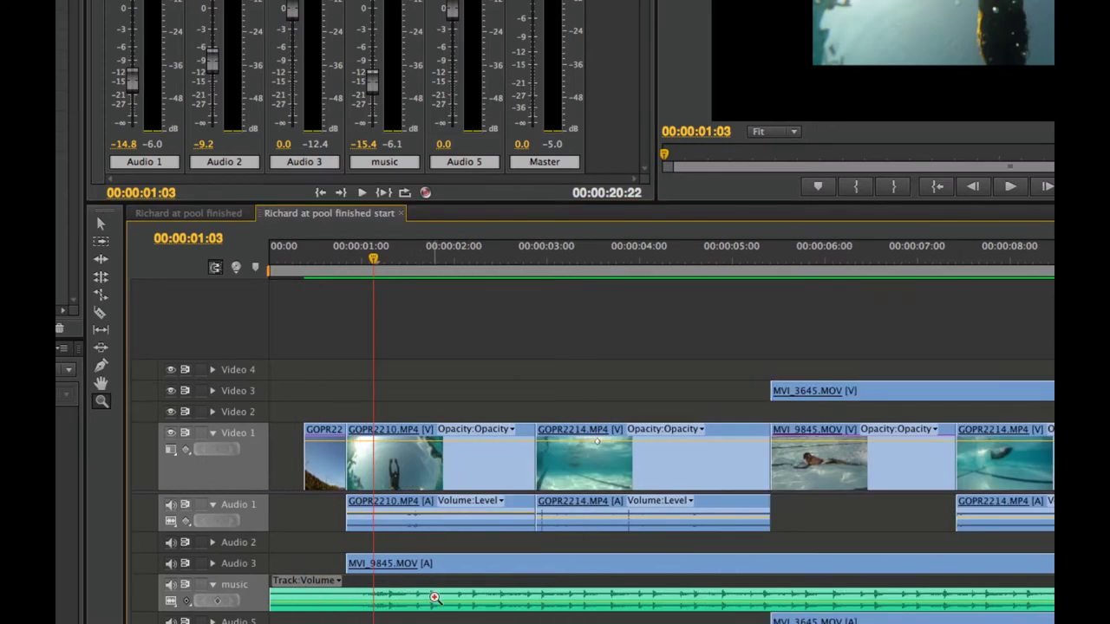
pyautogui.press('p')
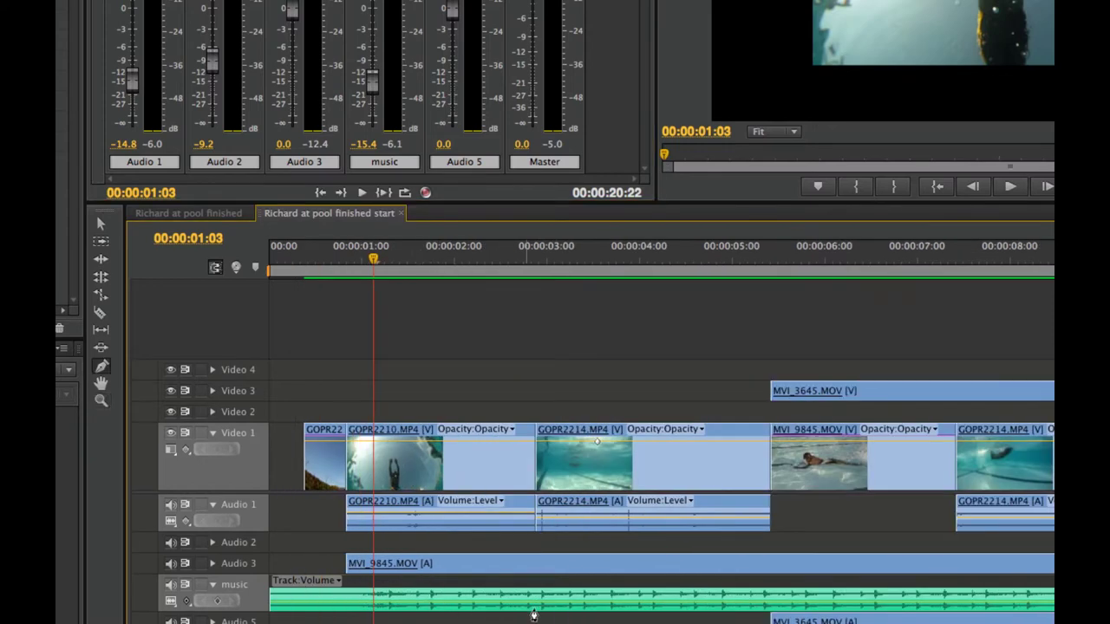
pyautogui.click(752, 604)
pyautogui.click(703, 603)
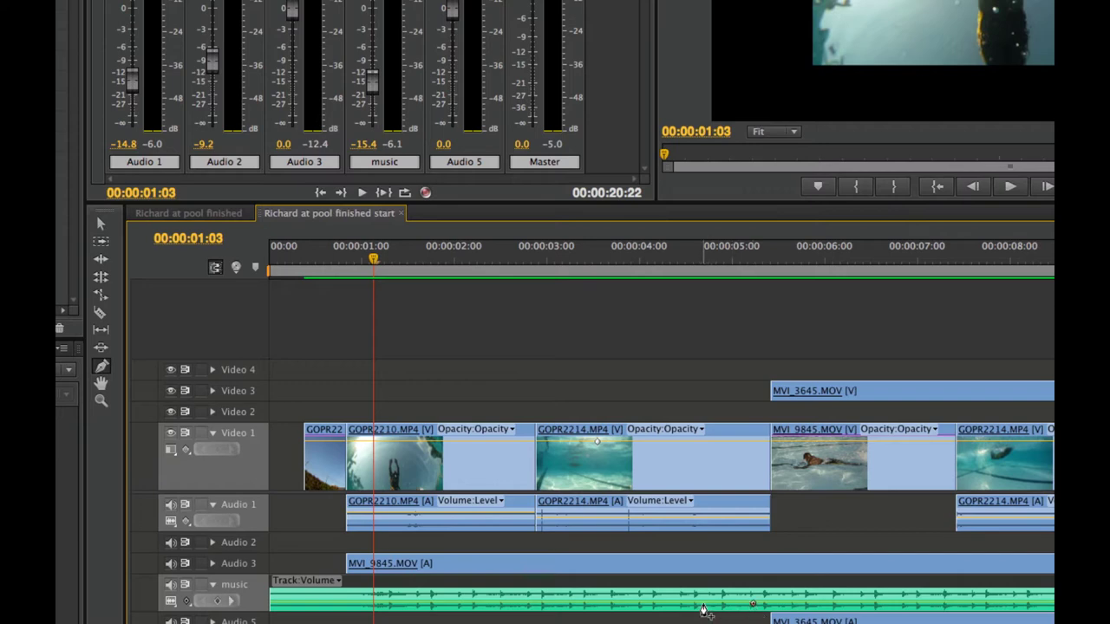
pyautogui.click(555, 603)
pyautogui.click(475, 603)
pyautogui.moveTo(753, 606); pyautogui.dragTo(748, 595)
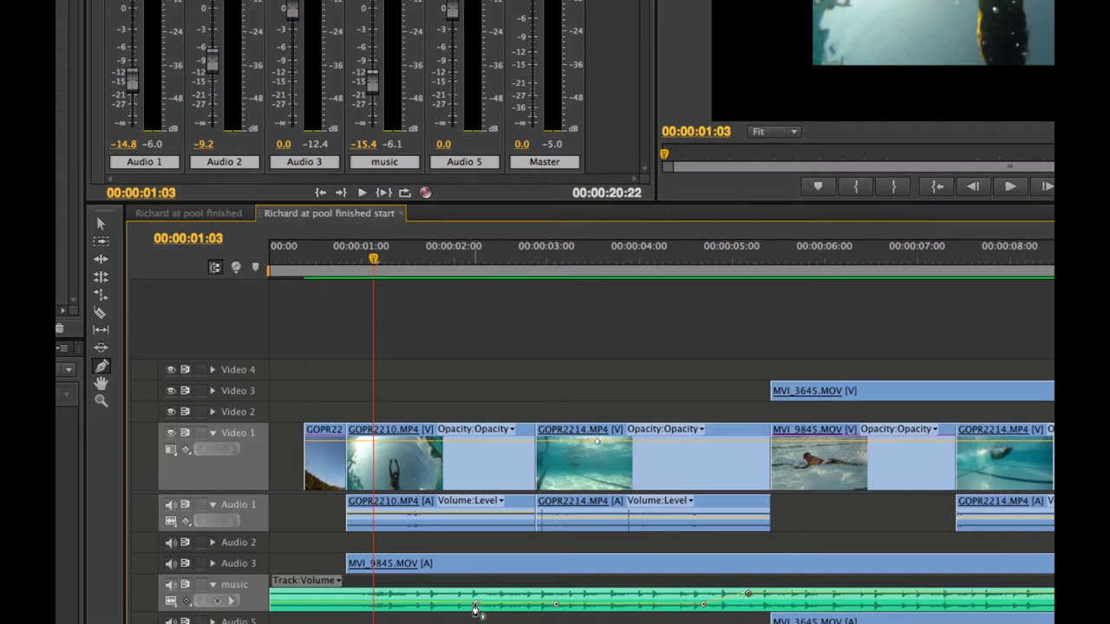
pyautogui.moveTo(475, 605); pyautogui.dragTo(476, 594)
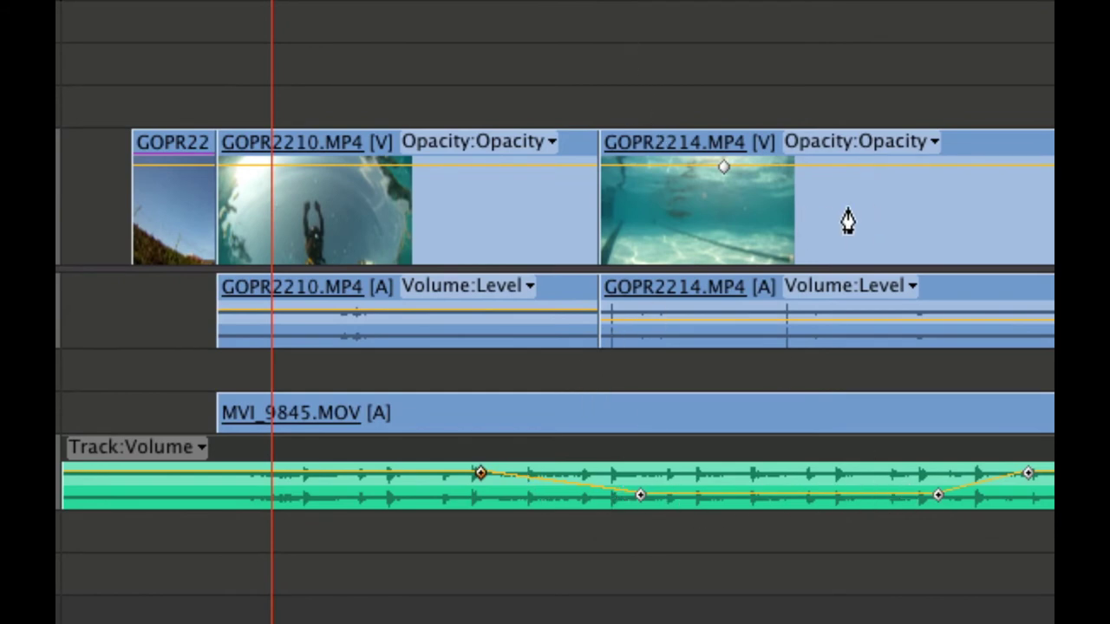
# Add opacity and volume keyframes with a lower volume point on GOPR2214, then slide it earlier
pyautogui.click(837, 167)
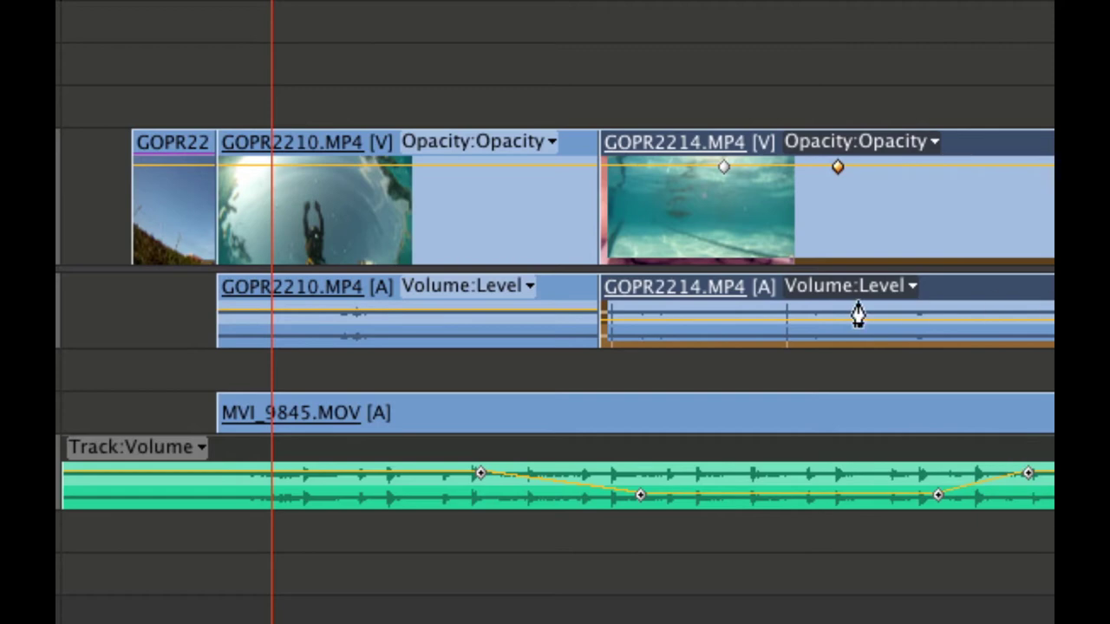
pyautogui.click(825, 323)
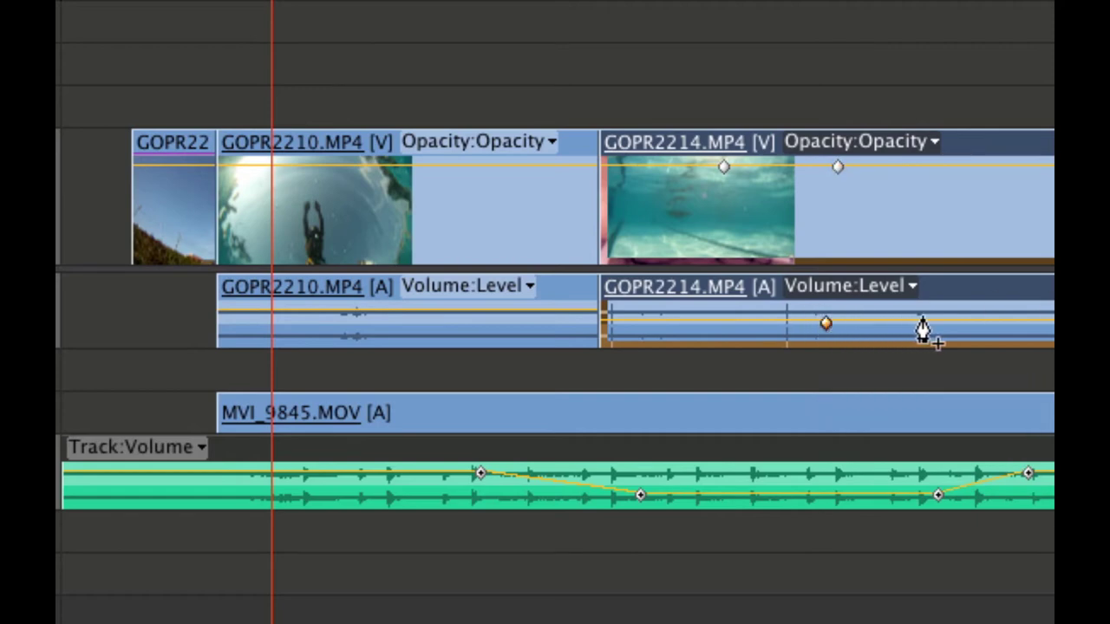
pyautogui.moveTo(921, 327); pyautogui.dragTo(978, 311)
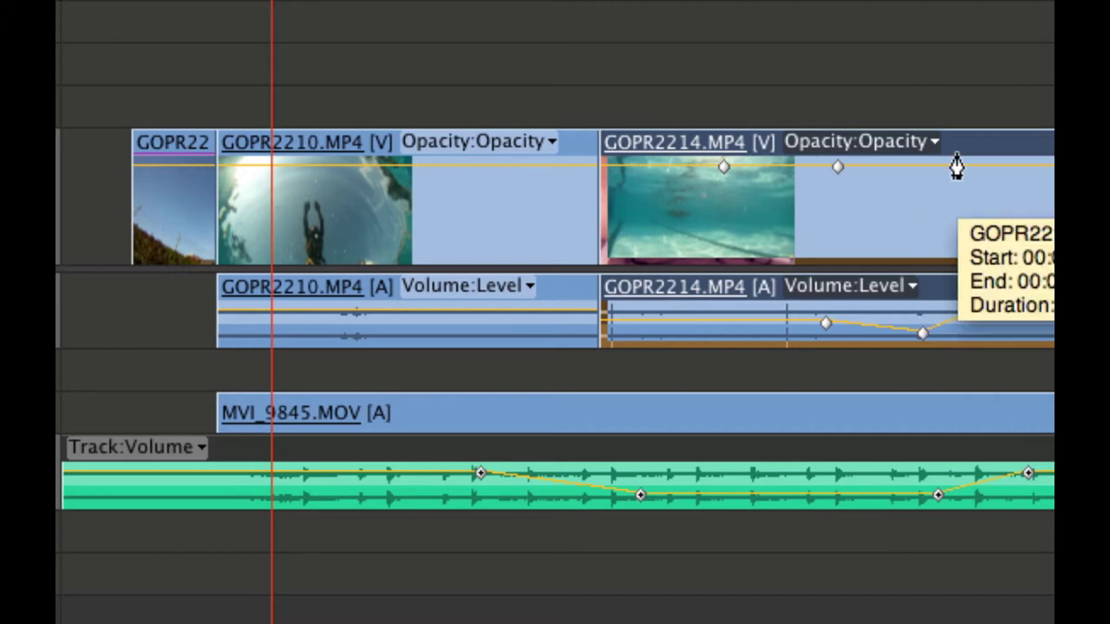
pyautogui.moveTo(946, 156); pyautogui.dragTo(726, 173)
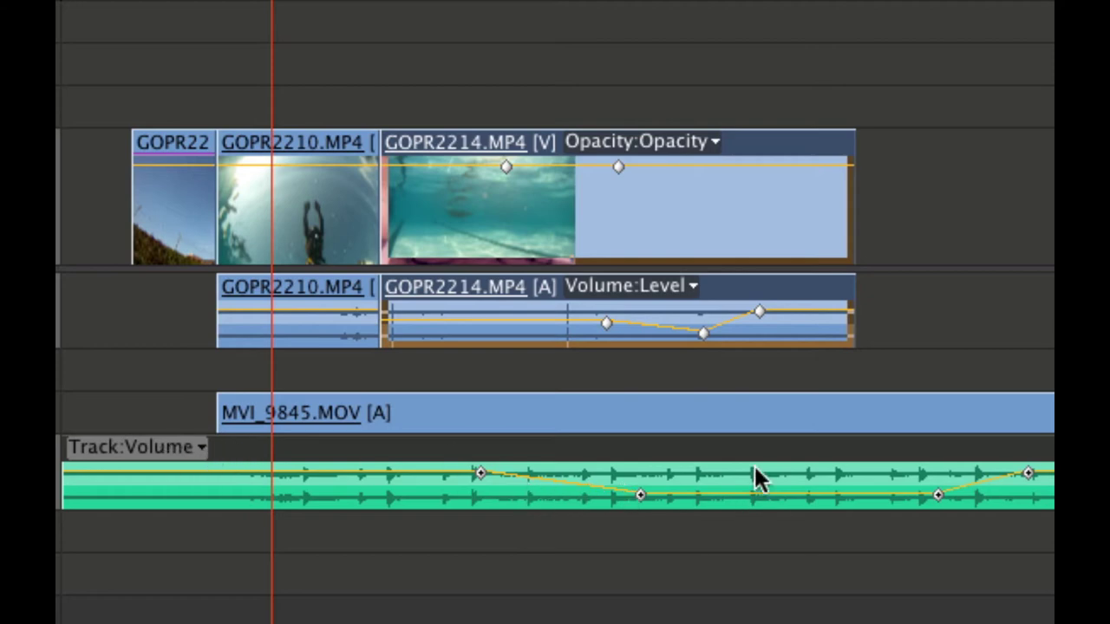
# Undo the GOPR2214 move, audition the soloed music, and raise its volume line to about -10.6 dB
pyautogui.hotkey('ctrl', 'z')
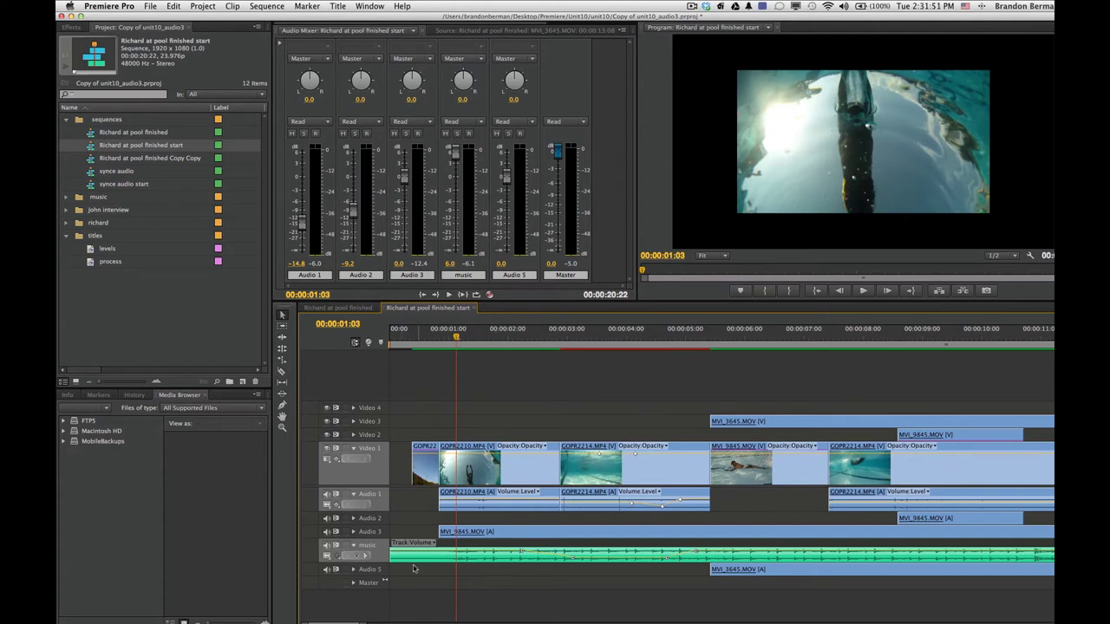
pyautogui.click(458, 133)
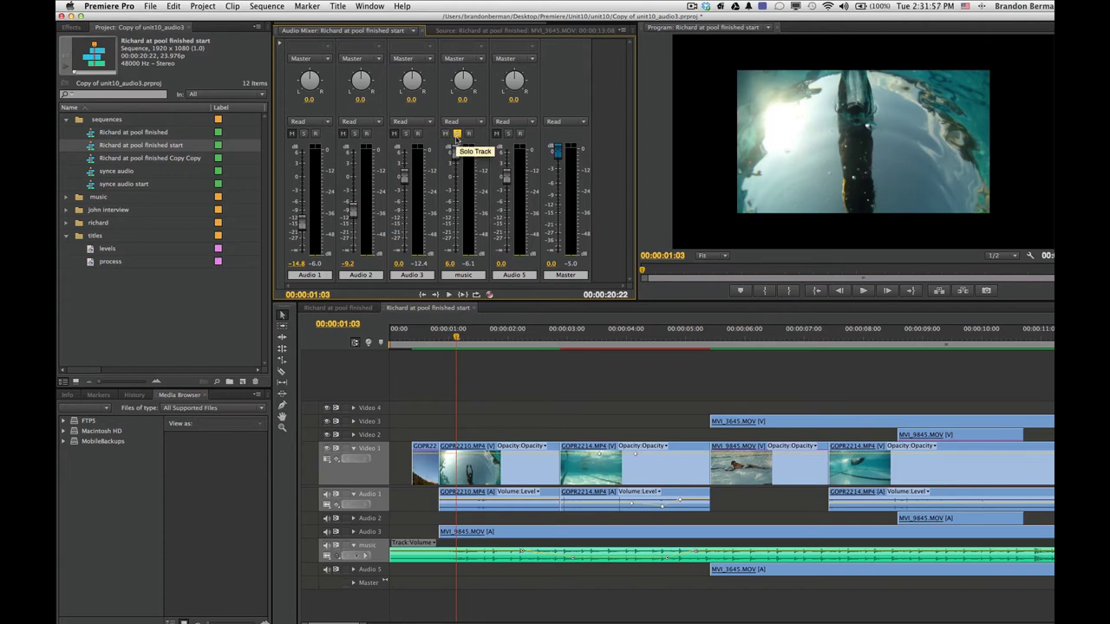
pyautogui.press('space')
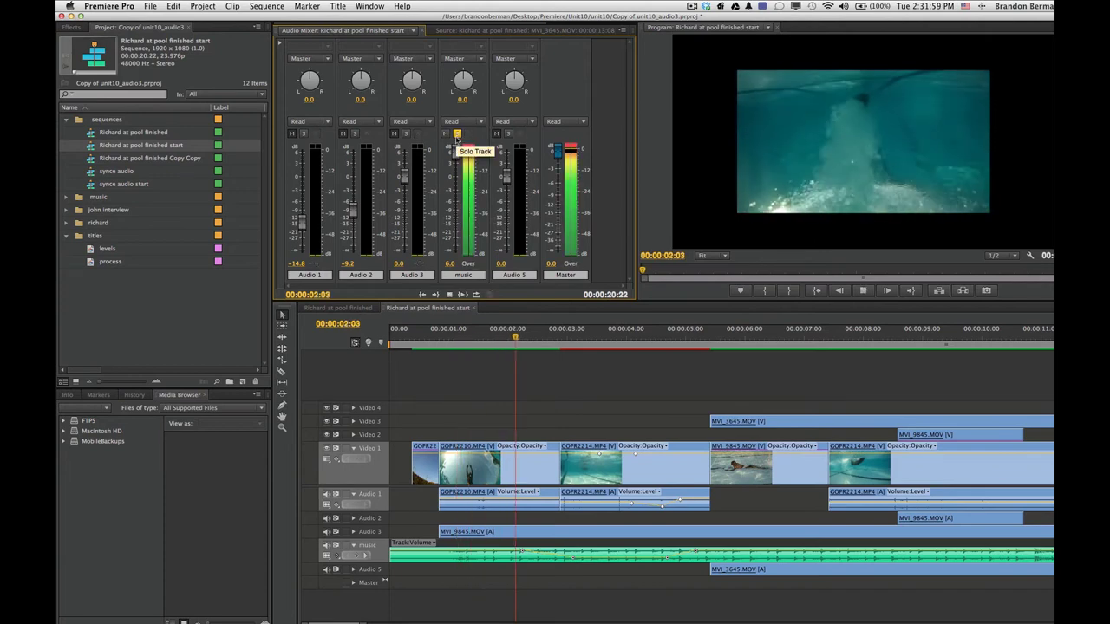
pyautogui.press('space')
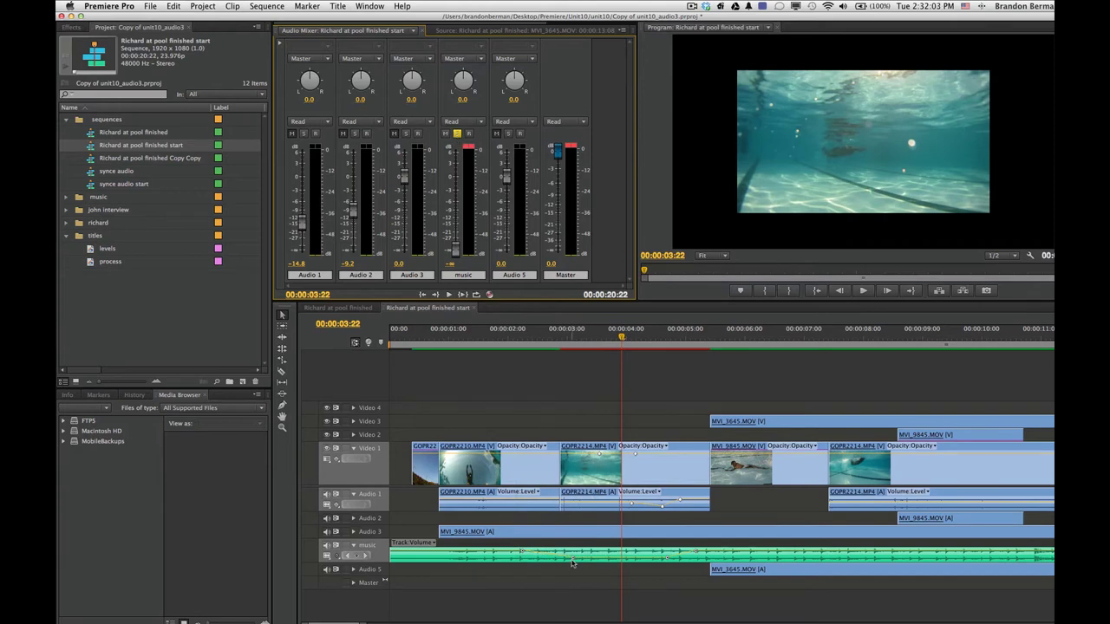
pyautogui.moveTo(577, 560); pyautogui.dragTo(581, 555)
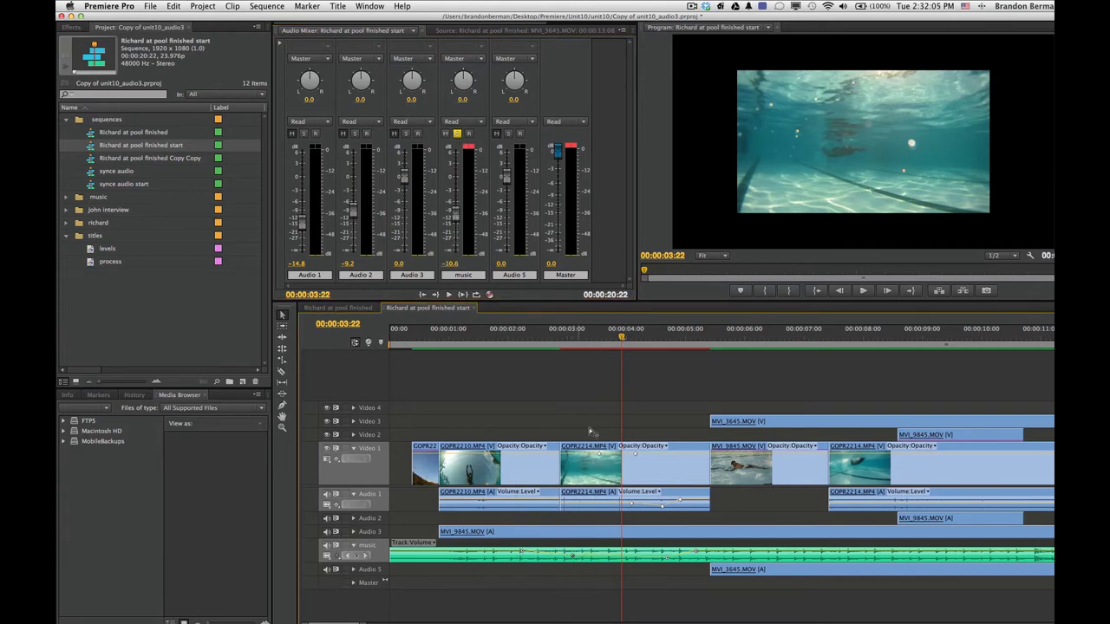
# Unsolo the music track, play the sequence with music muted, then unmute it
pyautogui.click(457, 136)
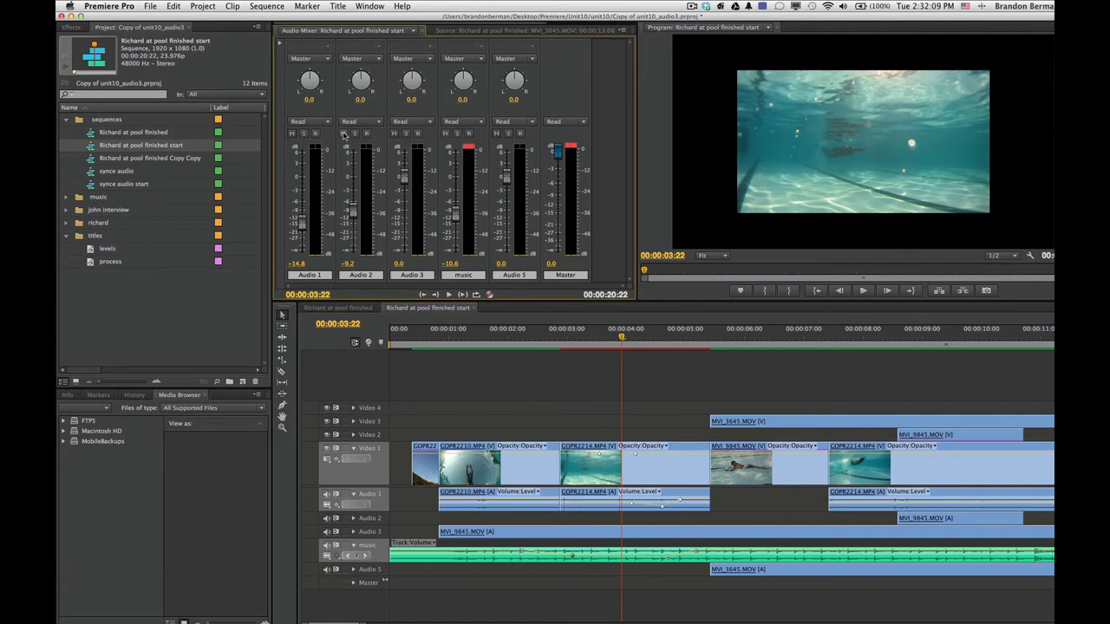
pyautogui.click(446, 133)
pyautogui.press('space')
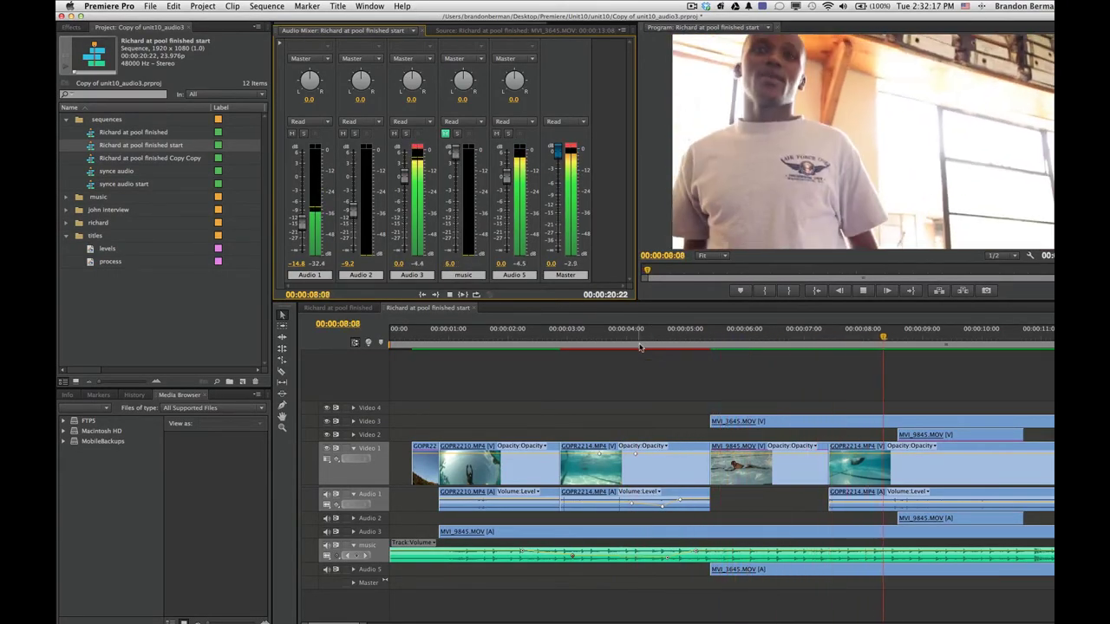
pyautogui.press('space')
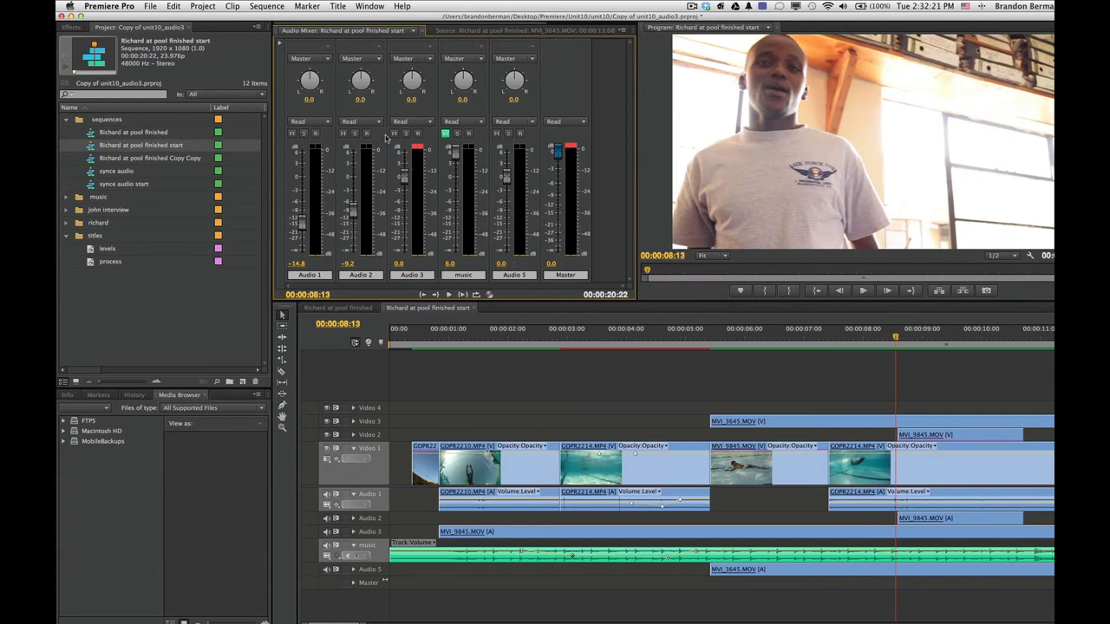
pyautogui.click(446, 134)
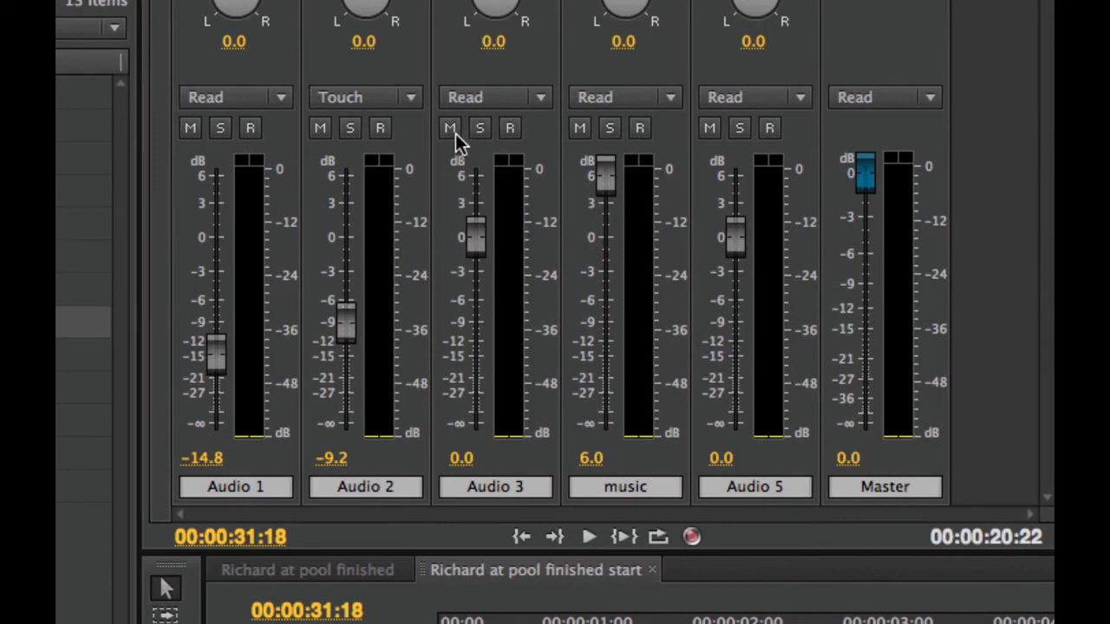
# Scroll the timeline past the last clip for the voiceover and raise the computer's speaker volume
pyautogui.hscroll(10, 745, 620)
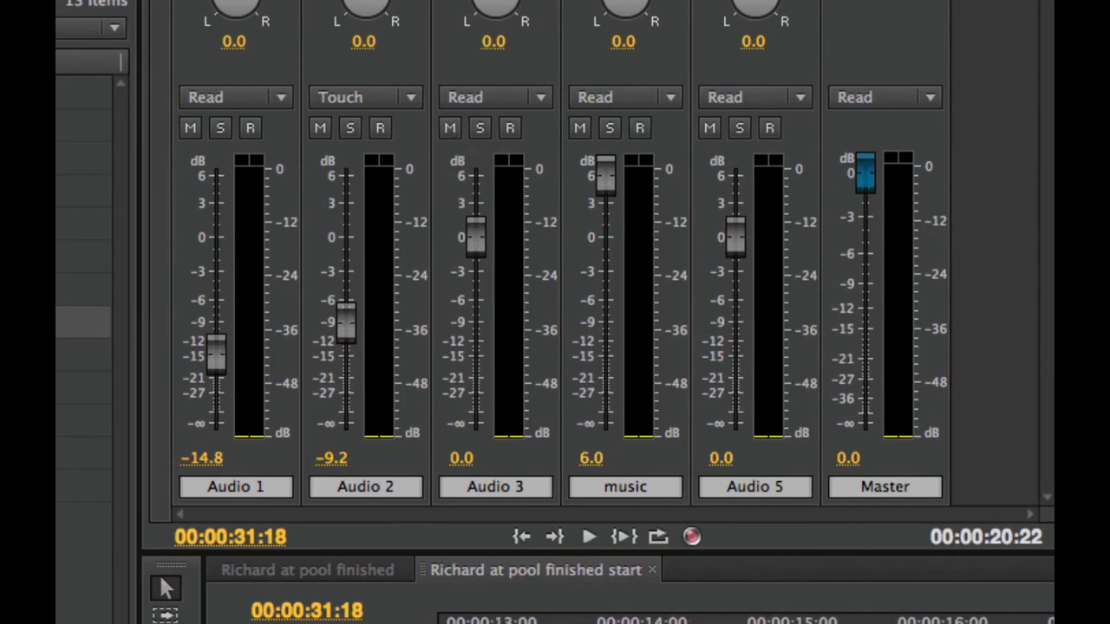
pyautogui.hscroll(2, 746, 620)
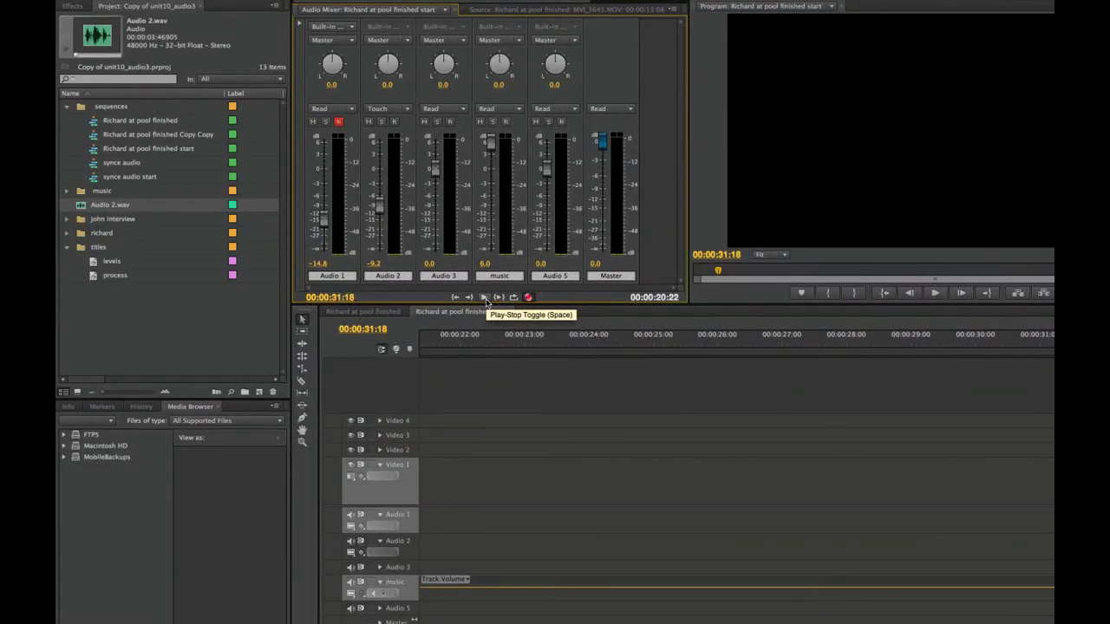
pyautogui.press('XF86AudioRaiseVolume')
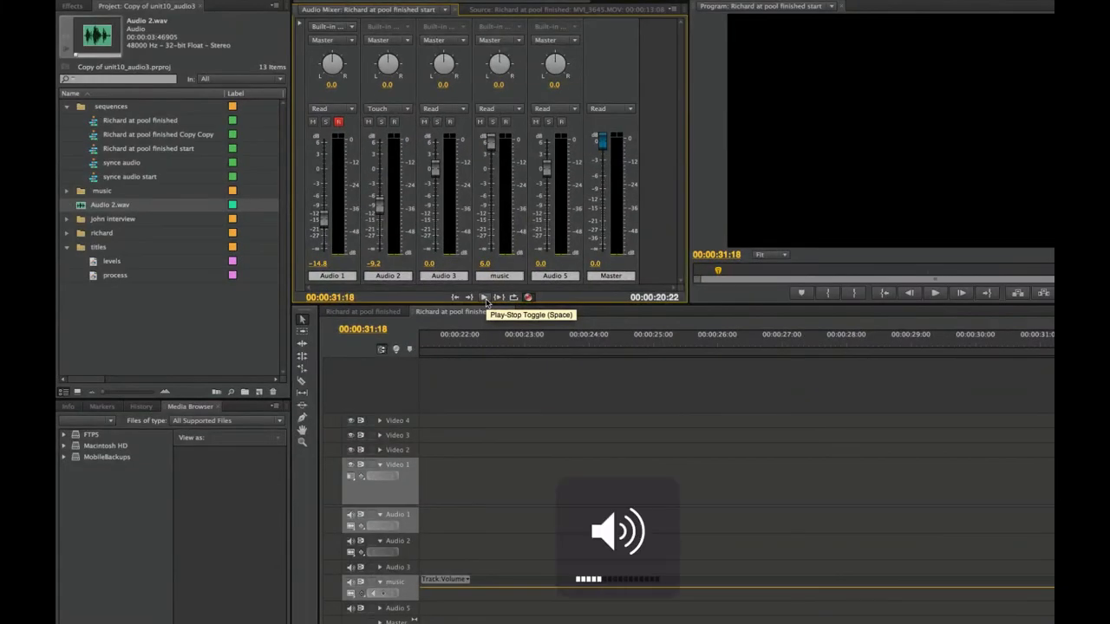
# Record a short test voiceover on Audio 1 with speakers muted, then play it back
pyautogui.press('XF86AudioLowerVolume')
pyautogui.press('XF86AudioLowerVolume')
pyautogui.click(485, 298)
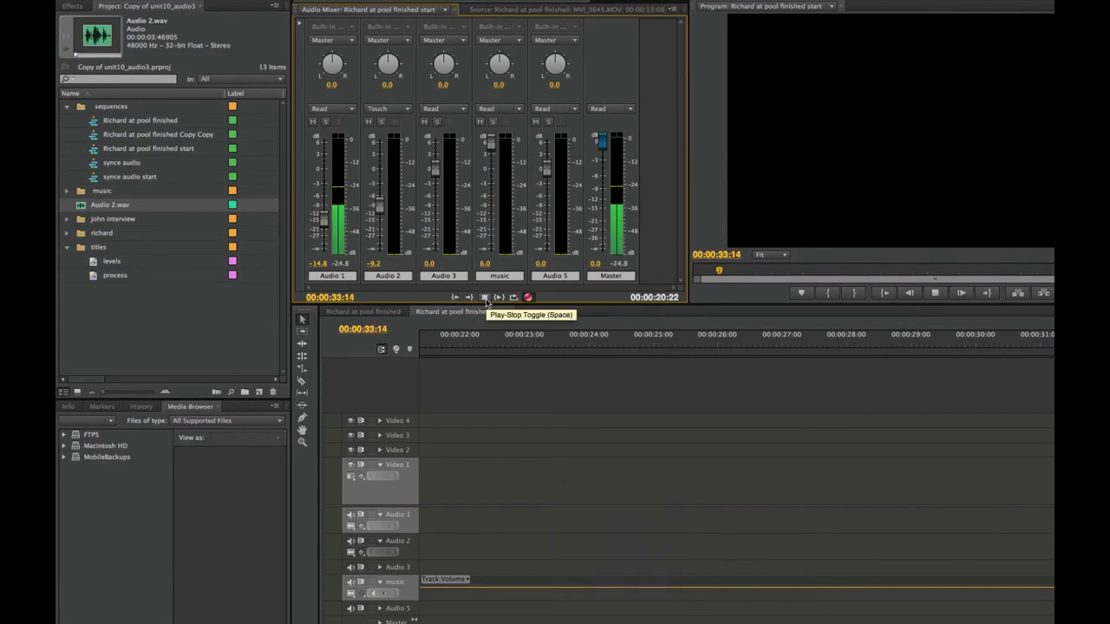
pyautogui.click(485, 297)
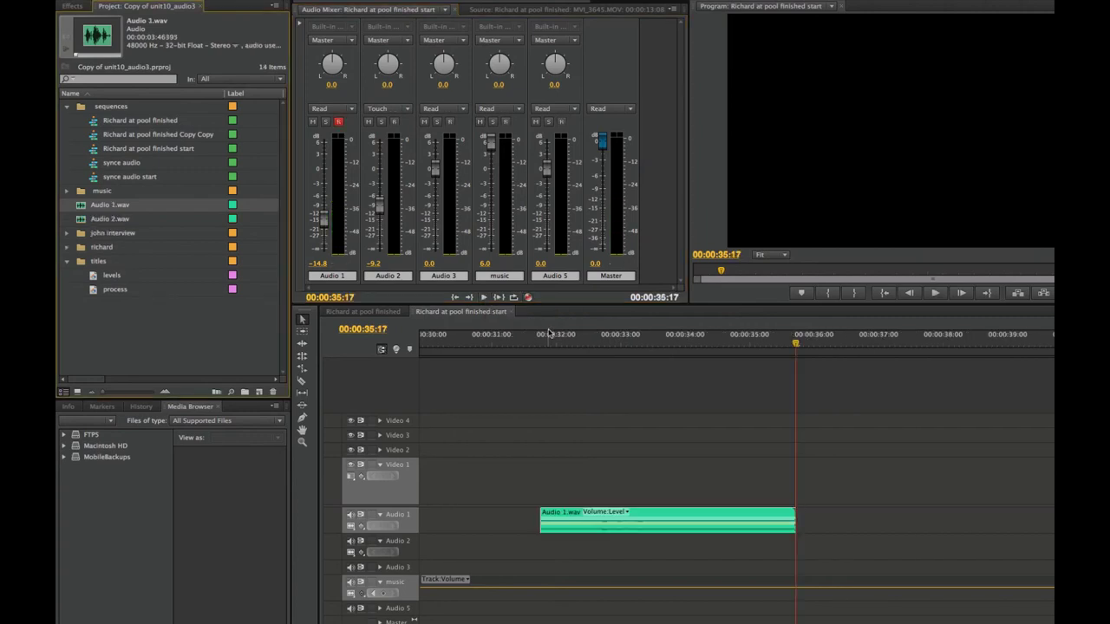
pyautogui.moveTo(552, 344); pyautogui.dragTo(540, 344)
pyautogui.press('XF86AudioLowerVolume')
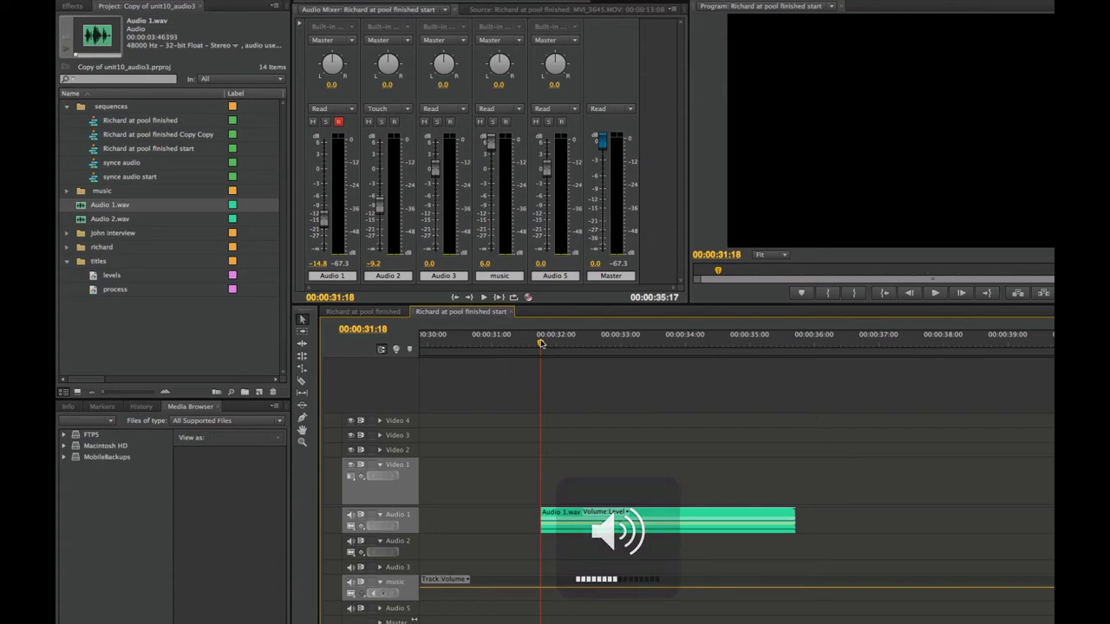
pyautogui.press('space')
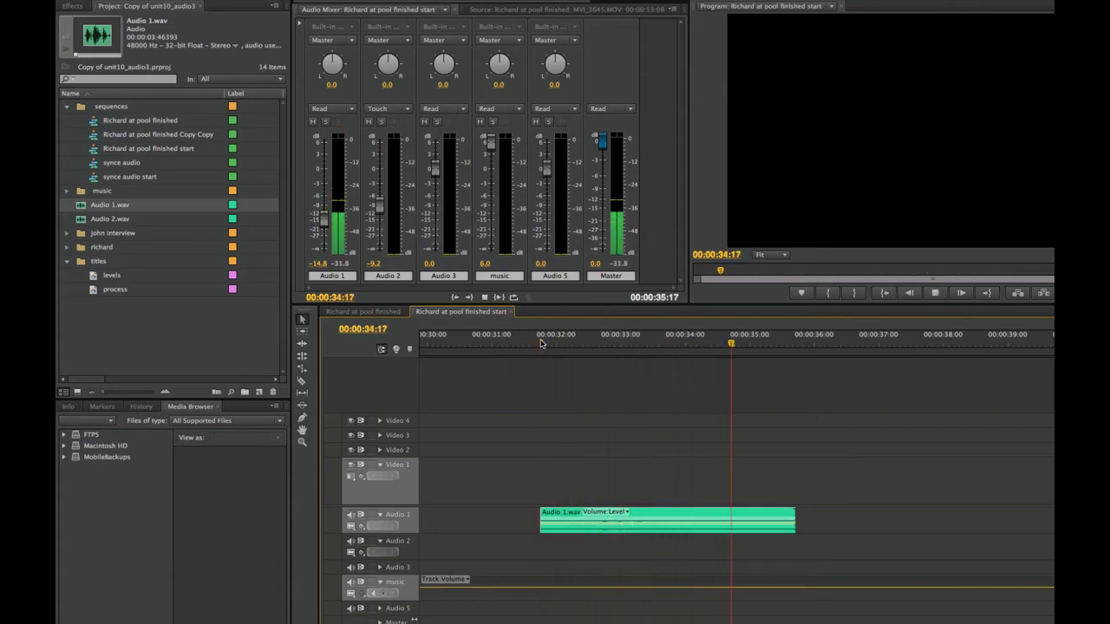
pyautogui.press('space')
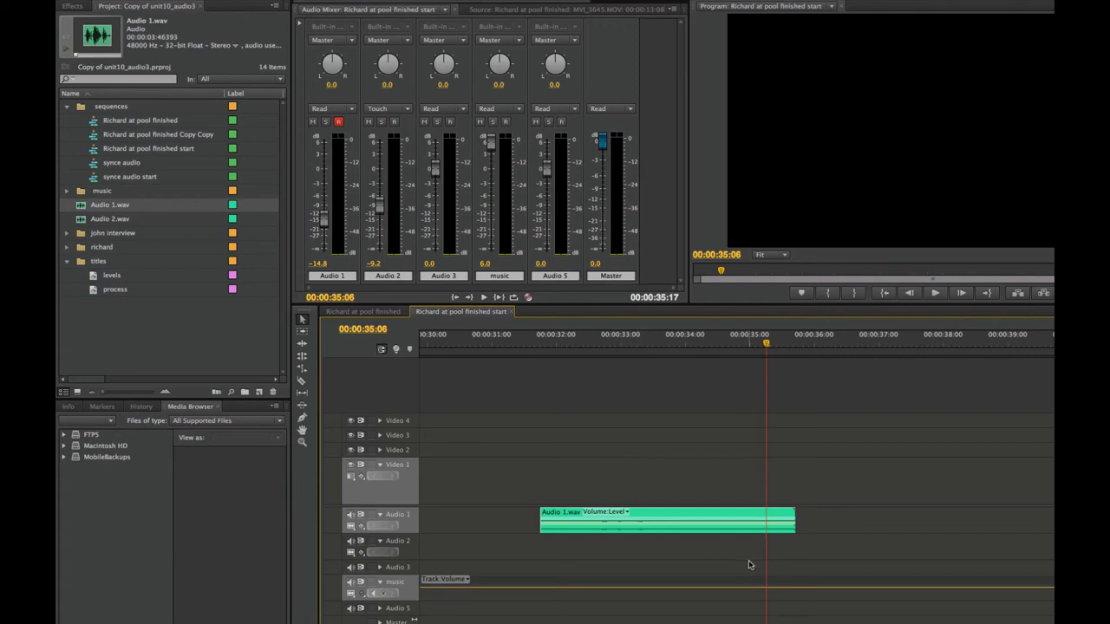
# Delete the Audio 1.wav test clip, disarm Audio 1 recording, and return to the start
pyautogui.click(708, 518)
pyautogui.press('Delete')
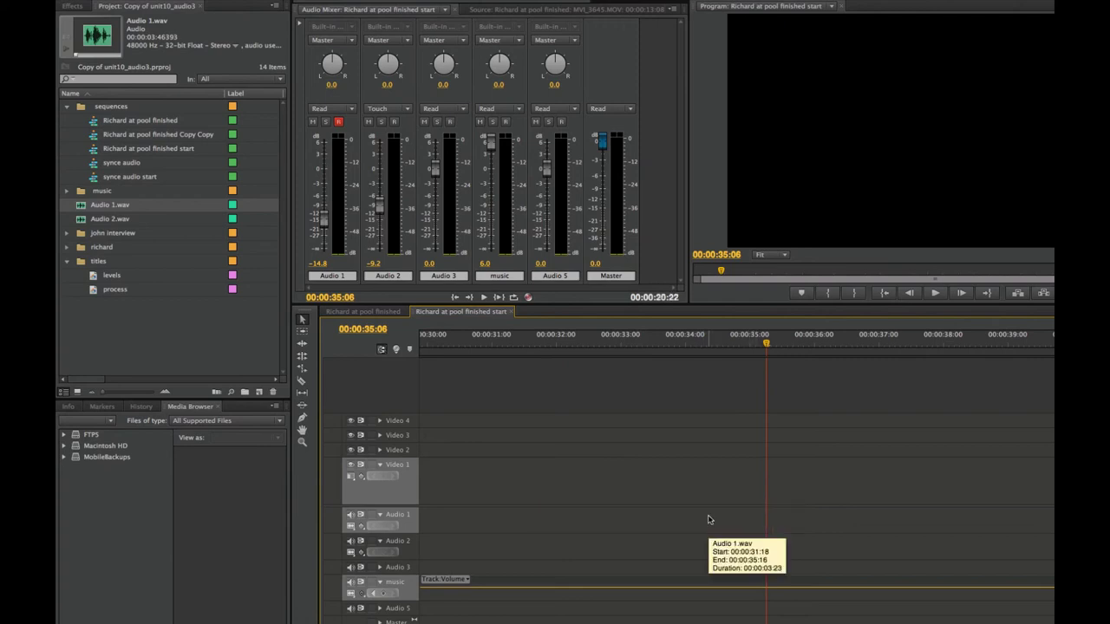
pyautogui.click(338, 123)
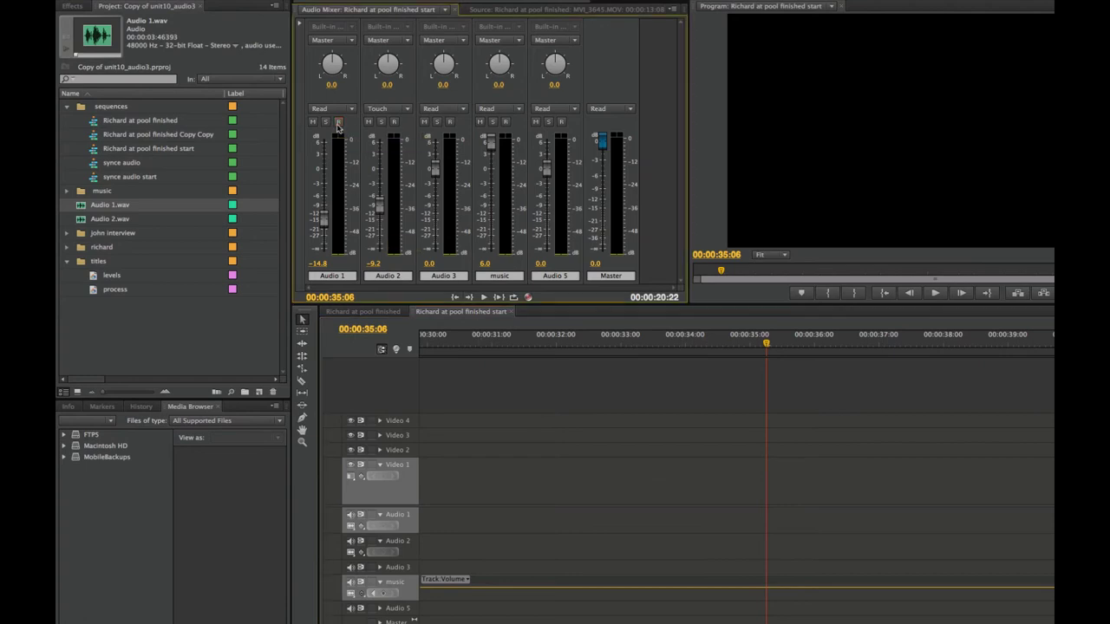
pyautogui.hscroll(4, 602, 437)
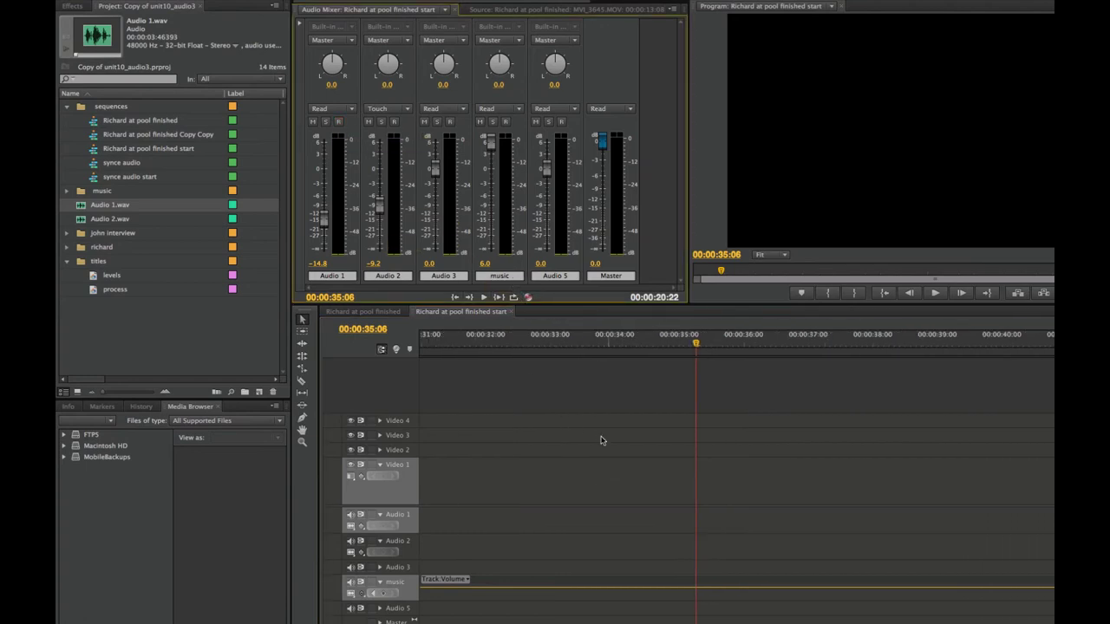
pyautogui.hscroll(-6, 609, 434)
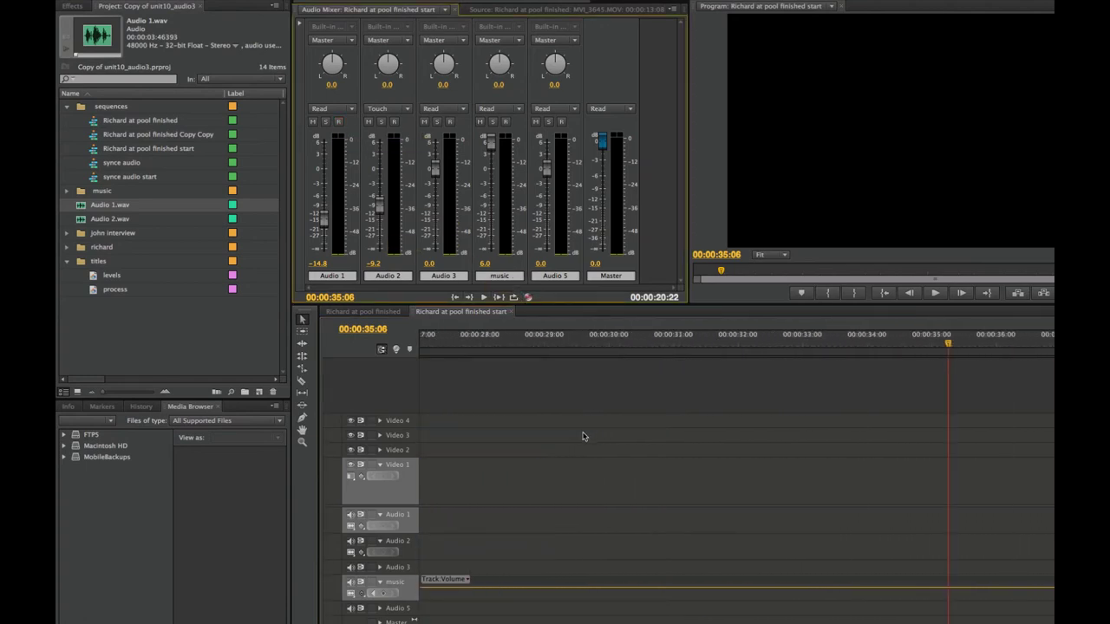
pyautogui.hscroll(-20, 585, 437)
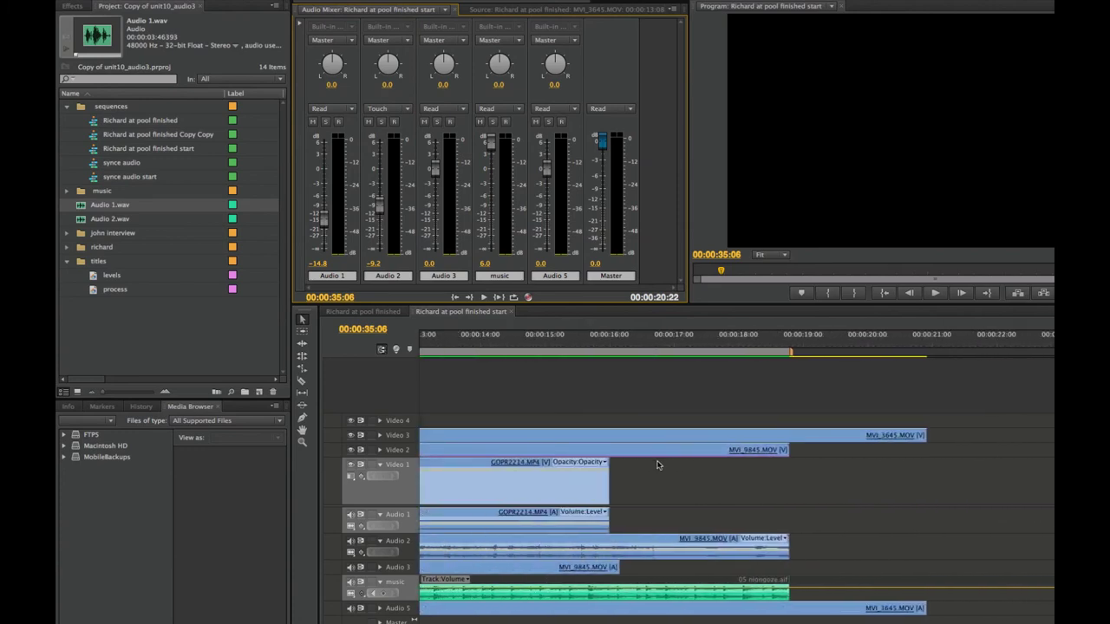
pyautogui.hscroll(-8, 649, 459)
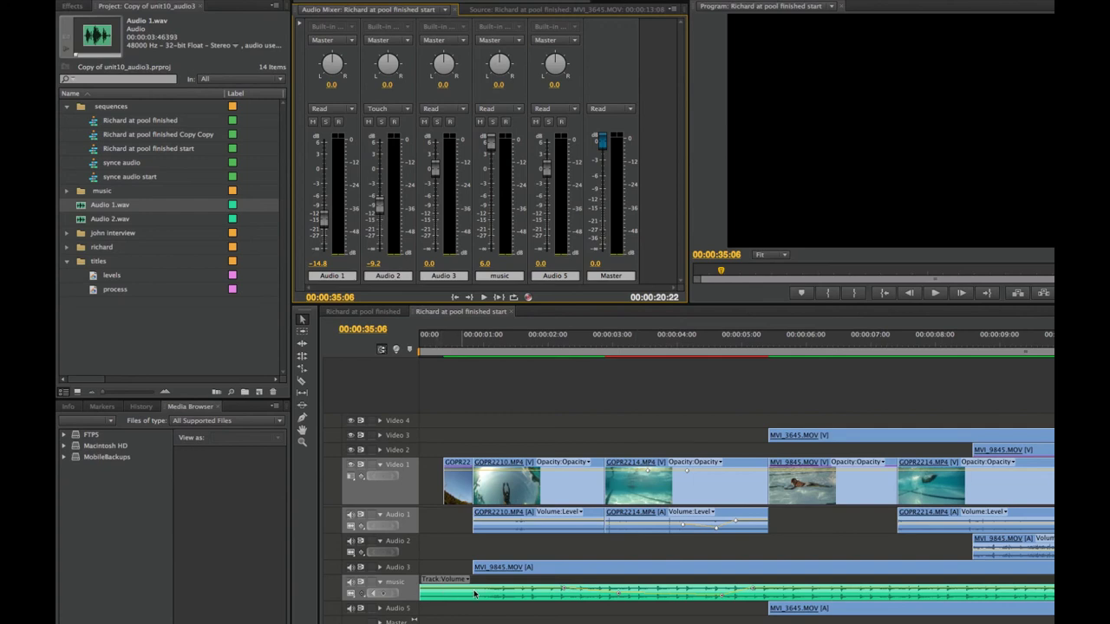
# Solo the music track and jump back to the start of the sequence
pyautogui.click(492, 122)
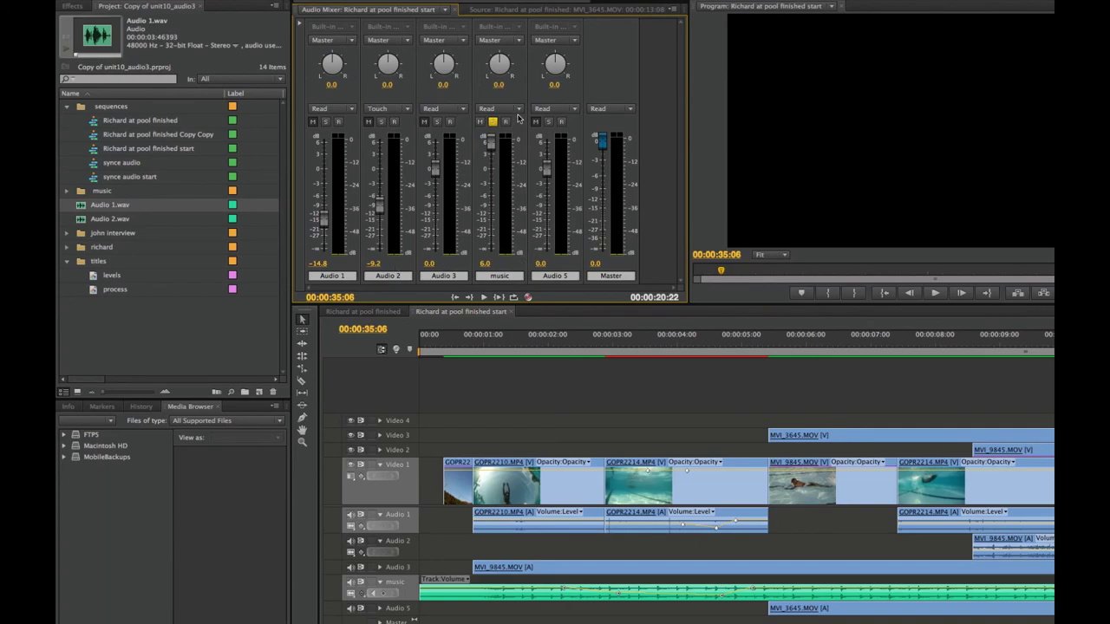
pyautogui.click(516, 110)
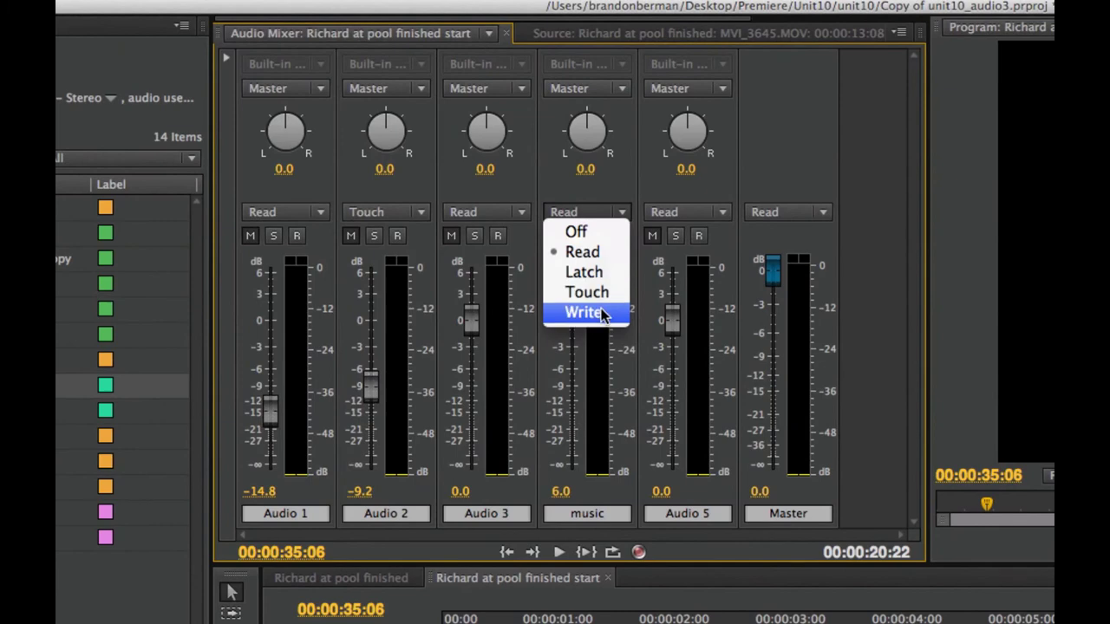
pyautogui.press('Escape')
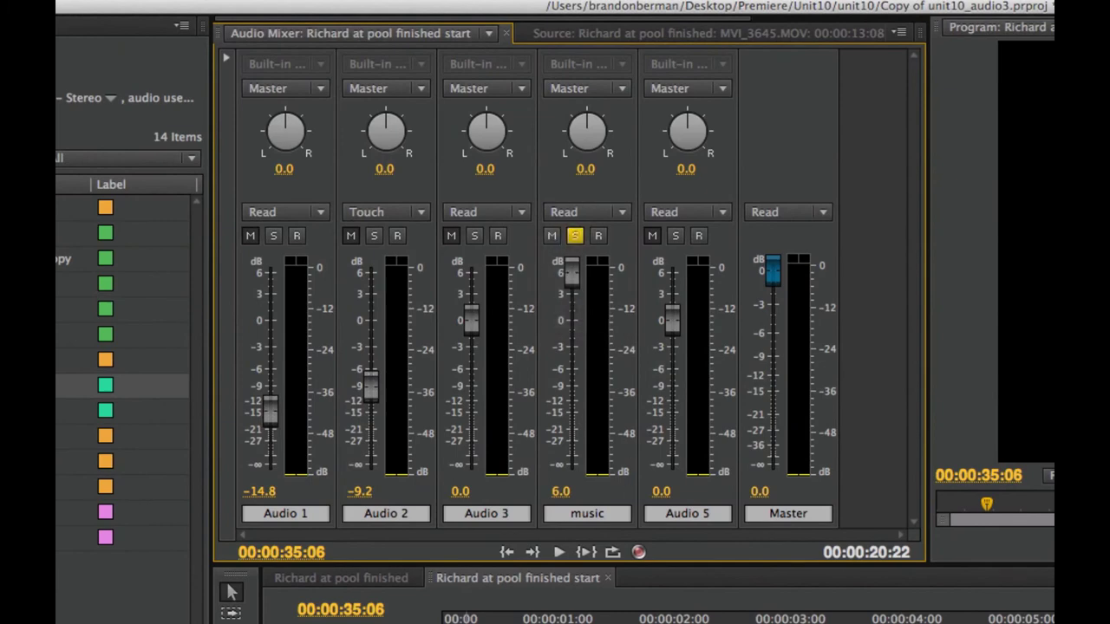
pyautogui.press('Home')
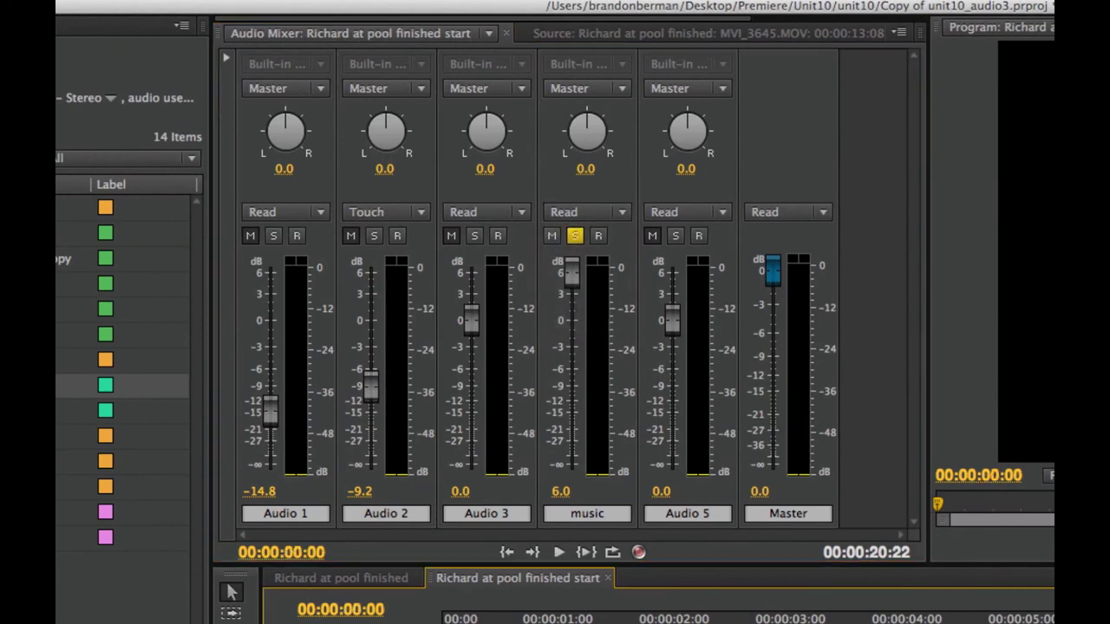
# Switch the music track's mixer automation mode to Write and start playback
pyautogui.click(619, 214)
pyautogui.click(595, 313)
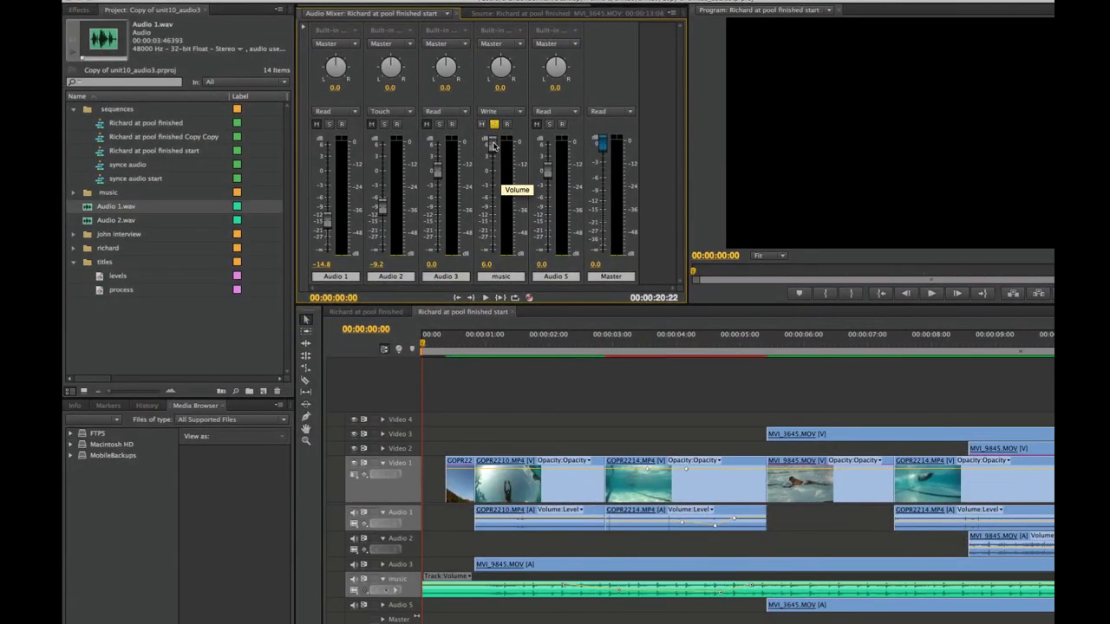
pyautogui.press('space')
# Pull the music fader down during playback, then stop to save the volume keyframes
pyautogui.moveTo(493, 146); pyautogui.dragTo(499, 213)
pyautogui.press('space')
pyautogui.scroll(5, 537, 443)
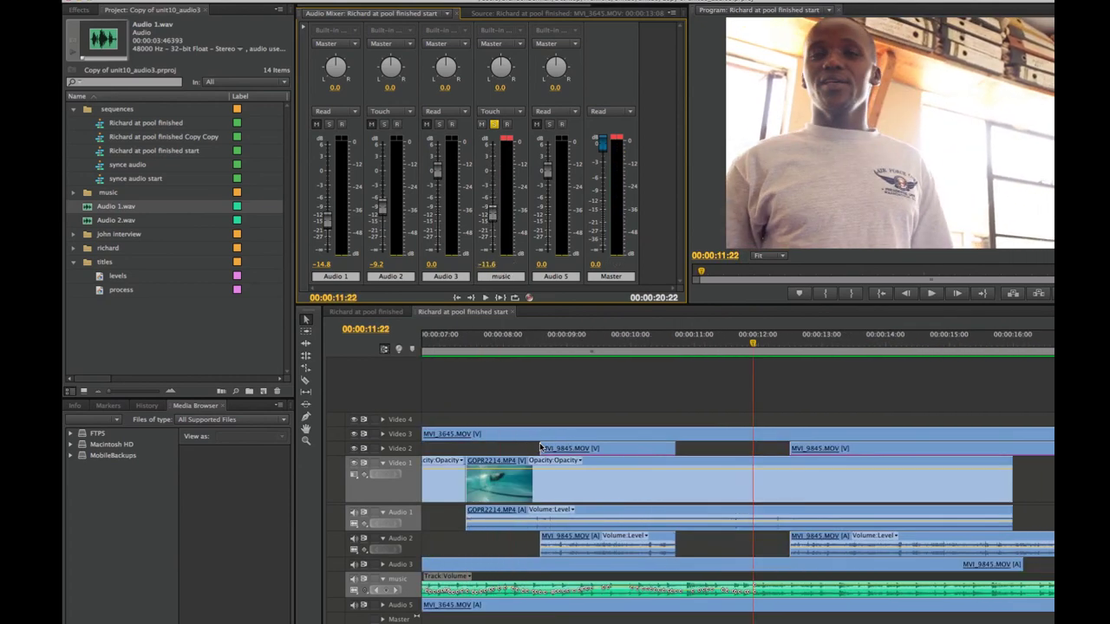
pyautogui.scroll(10, 539, 446)
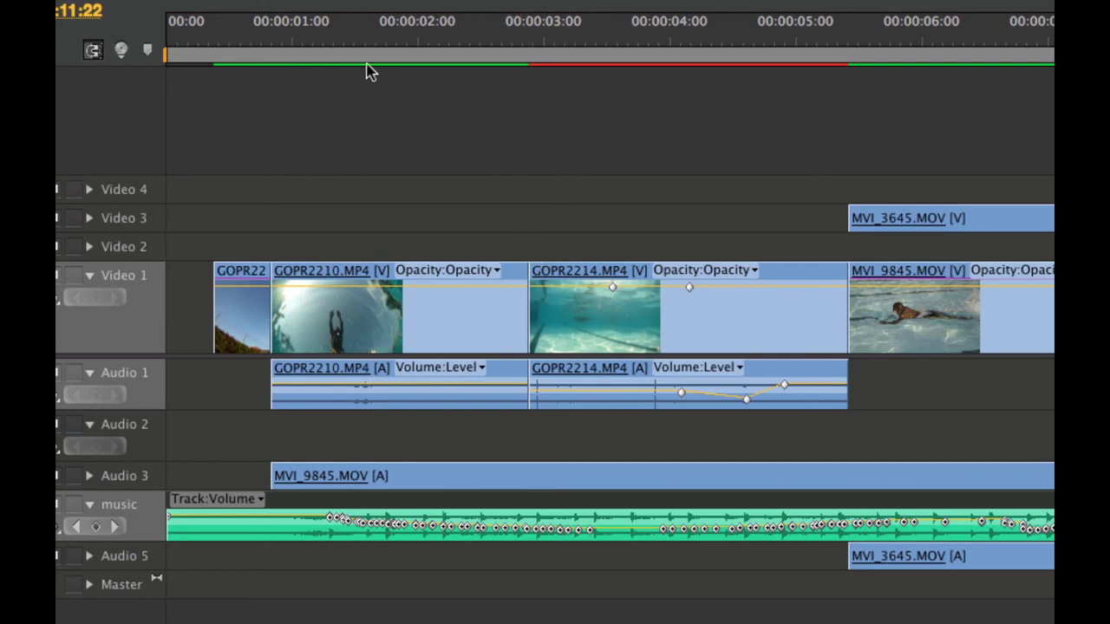
pyautogui.moveTo(371, 60)
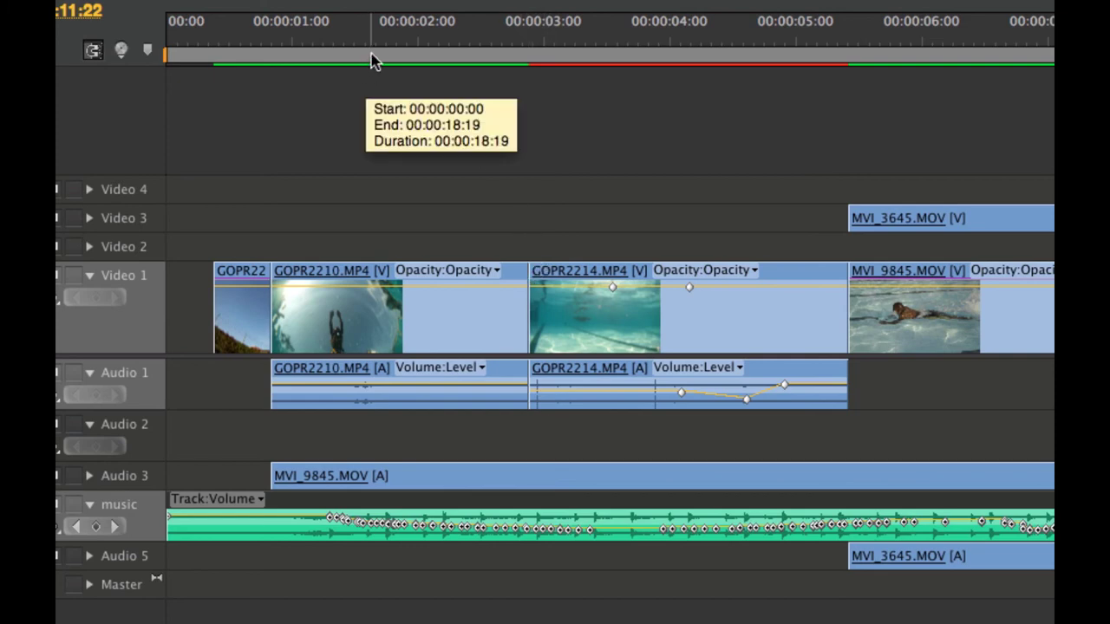